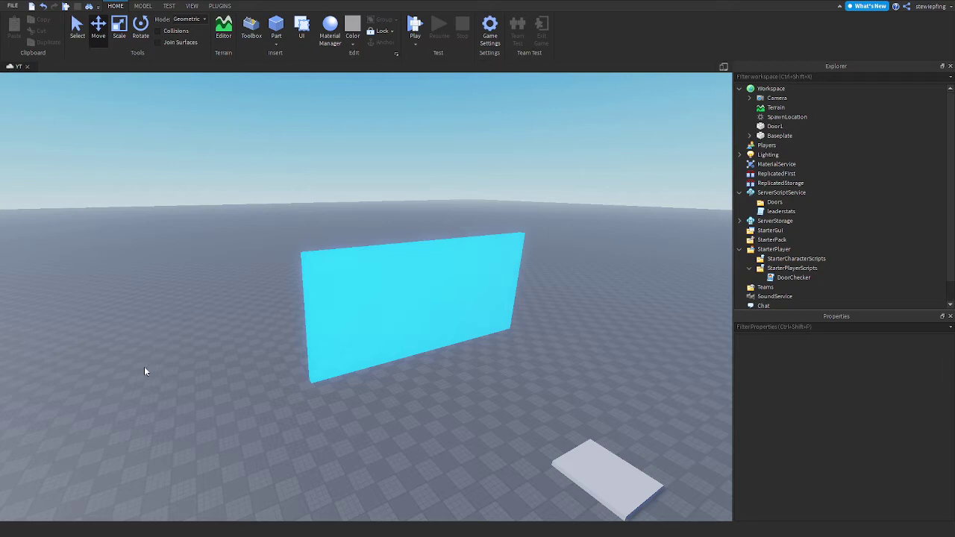
# Step: Preview Door1 at Transparency 1, then undo it back to its original look
pyautogui.click(314, 309)
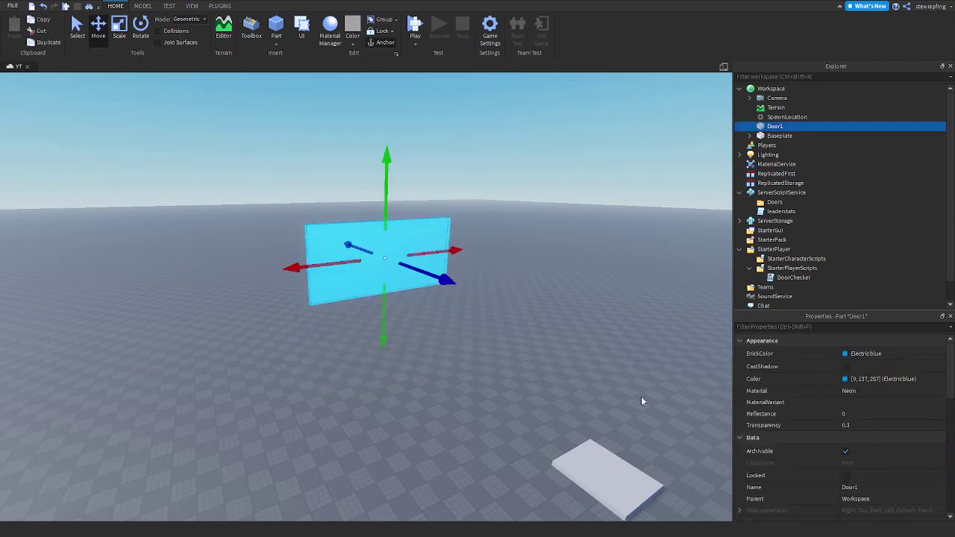
pyautogui.click(899, 428)
pyautogui.write('1')
pyautogui.press('Return')
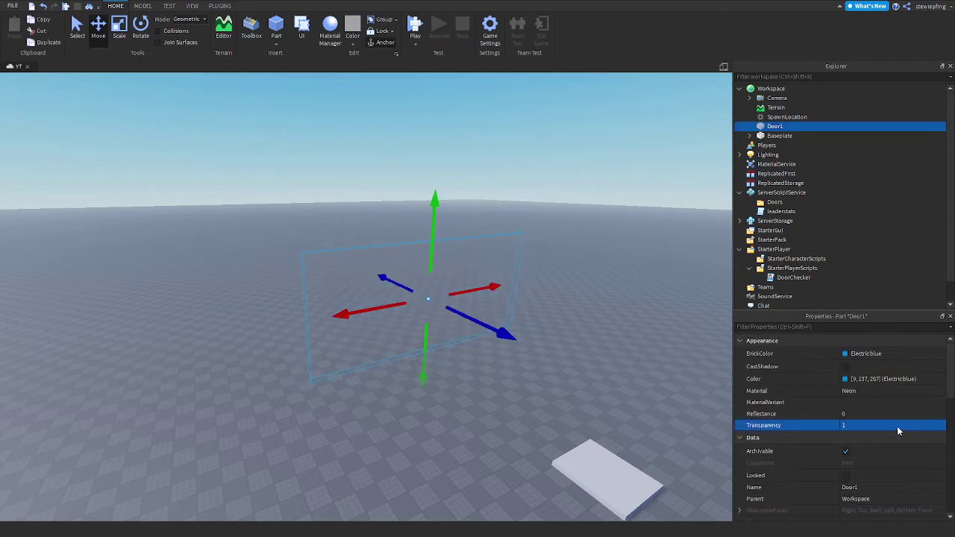
pyautogui.hotkey('ctrl', 'z')
pyautogui.click(164, 222)
pyautogui.scroll(3, 164, 222)
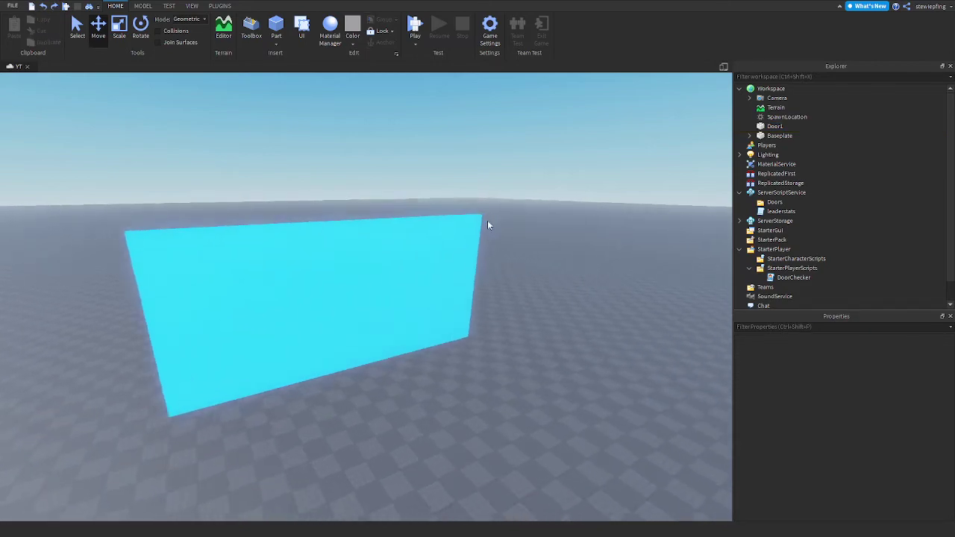
# Step: Open the leaderstats script and look over its Cash code
pyautogui.doubleClick(771, 212)
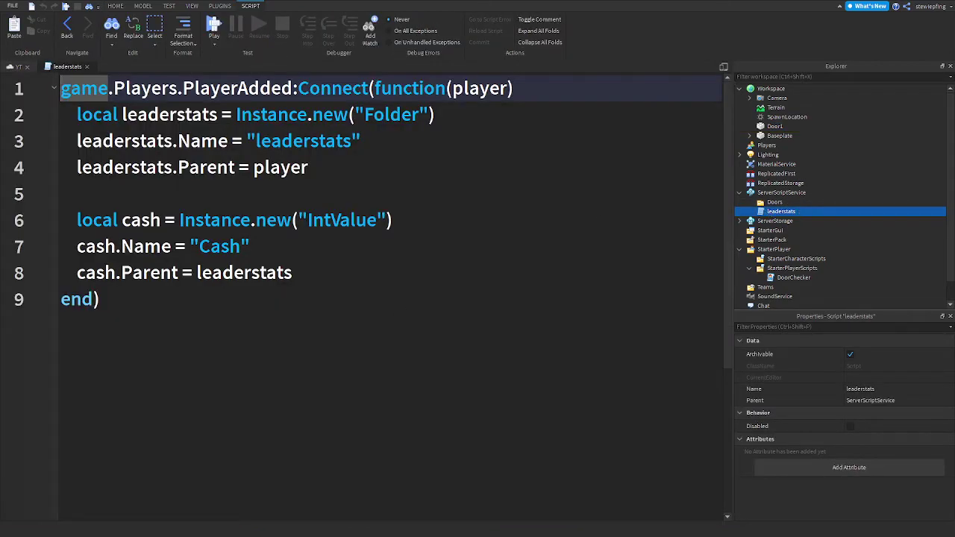
pyautogui.click(204, 370)
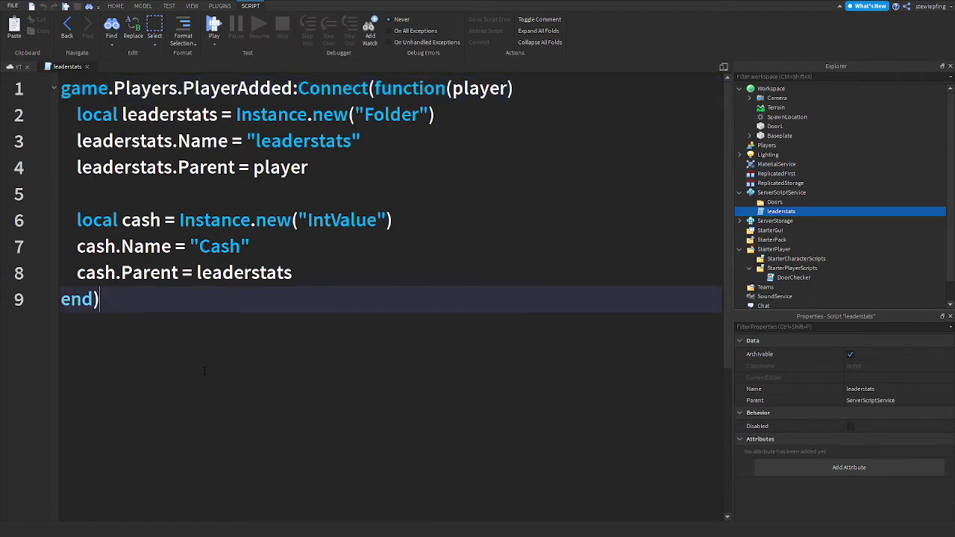
pyautogui.moveTo(226, 307); pyautogui.dragTo(3, 54)
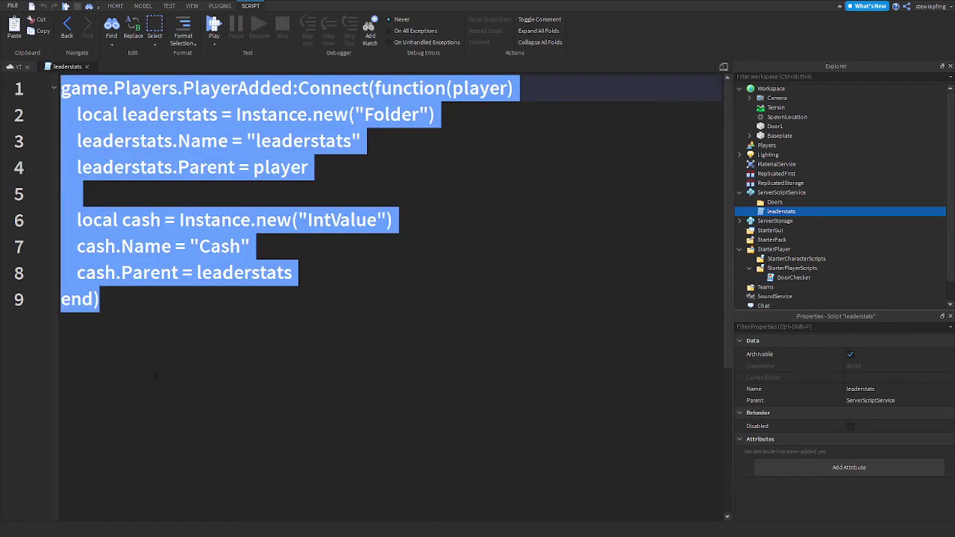
pyautogui.click(135, 301)
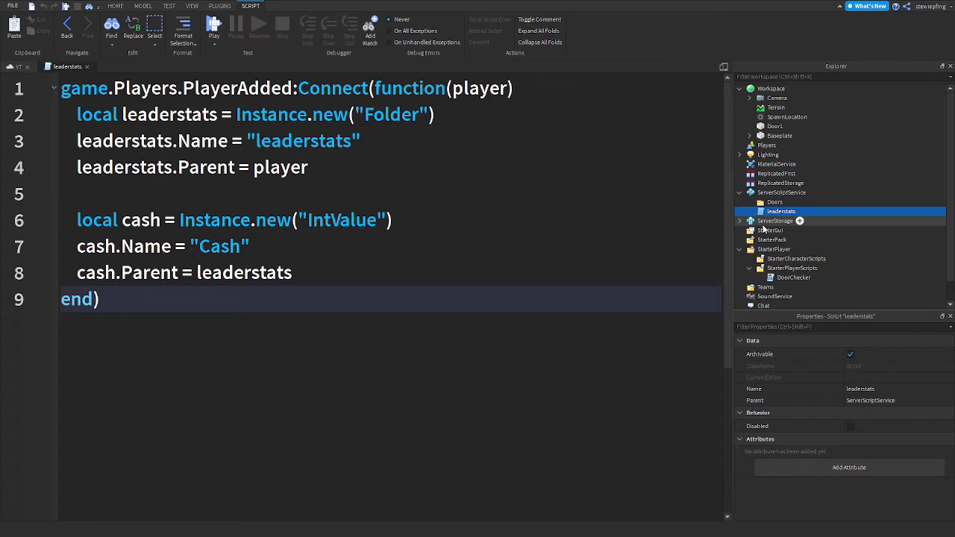
pyautogui.moveTo(780, 211); pyautogui.dragTo(766, 202)
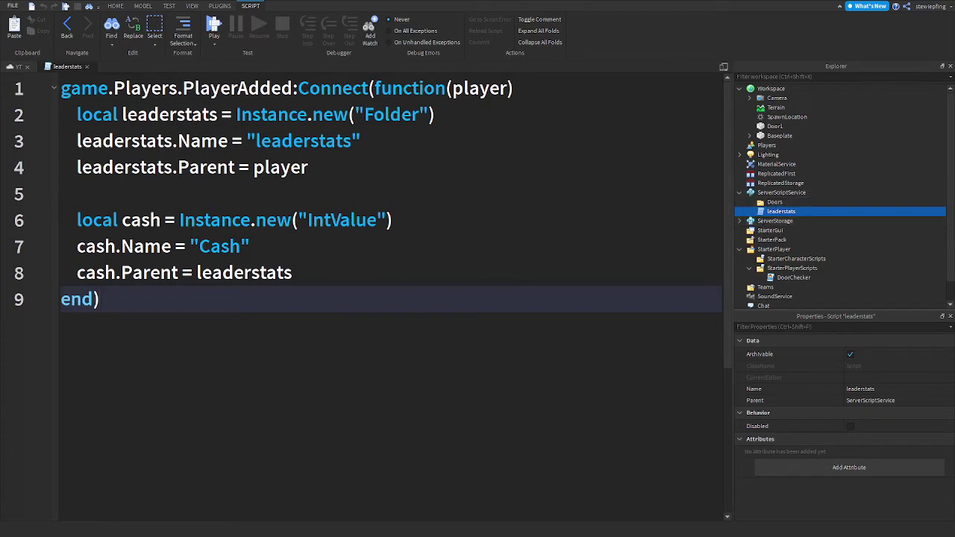
# Step: Rename every cash occurrence in the leaderstats code to coins
pyautogui.doubleClick(143, 220)
pyautogui.press('BackSpace')
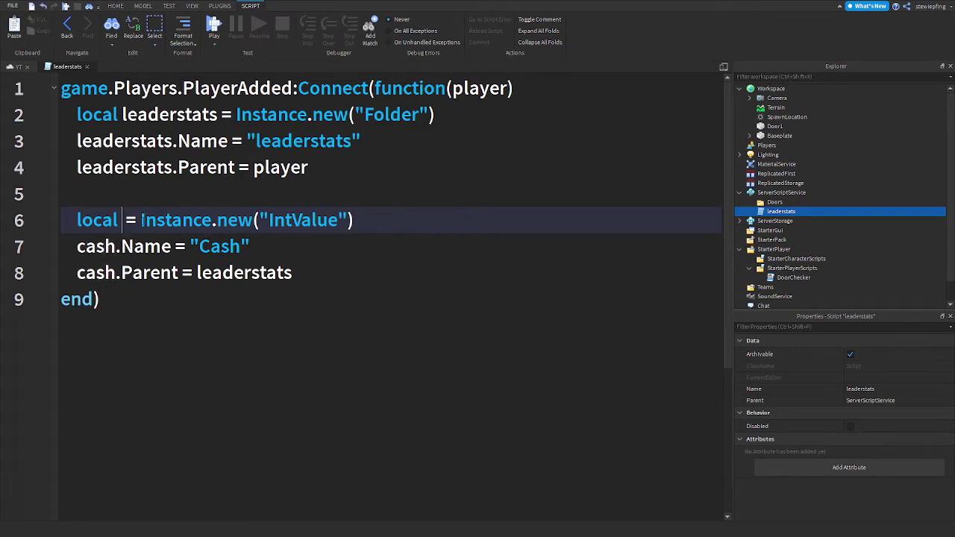
pyautogui.write('co')
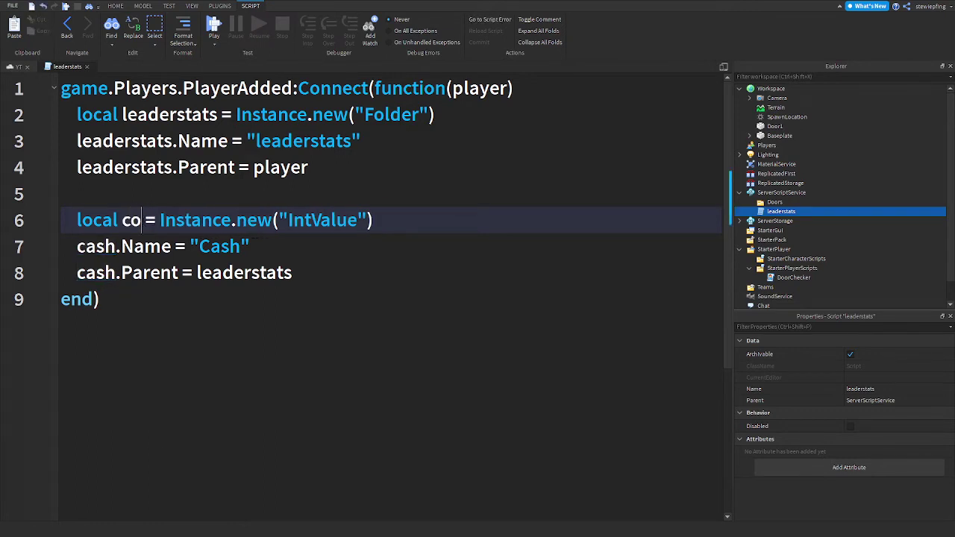
pyautogui.write('ins')
pyautogui.doubleClick(143, 220)
pyautogui.hotkey('ctrl', 'c')
pyautogui.doubleClick(96, 246)
pyautogui.hotkey('ctrl', 'v')
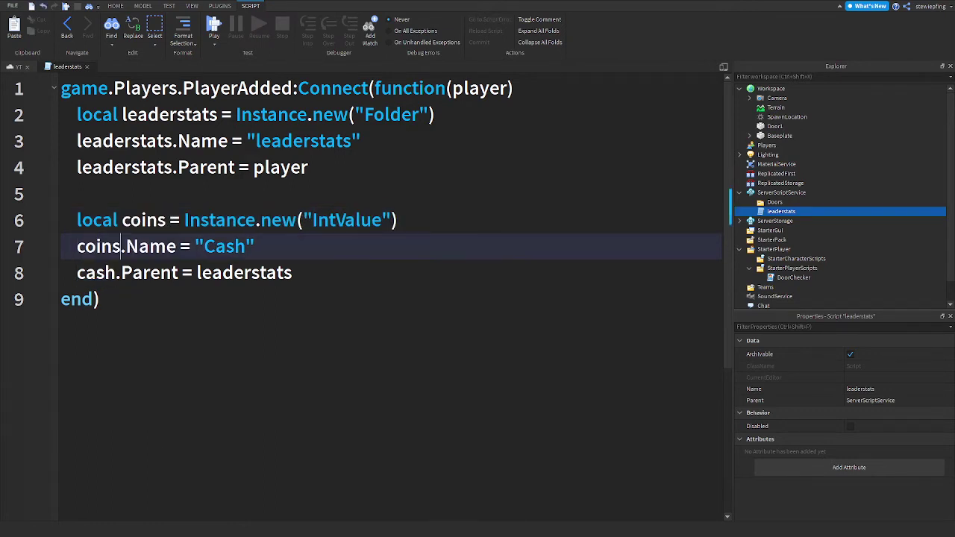
pyautogui.doubleClick(95, 273)
pyautogui.hotkey('ctrl', 'v')
pyautogui.doubleClick(219, 246)
pyautogui.hotkey('ctrl', 'v')
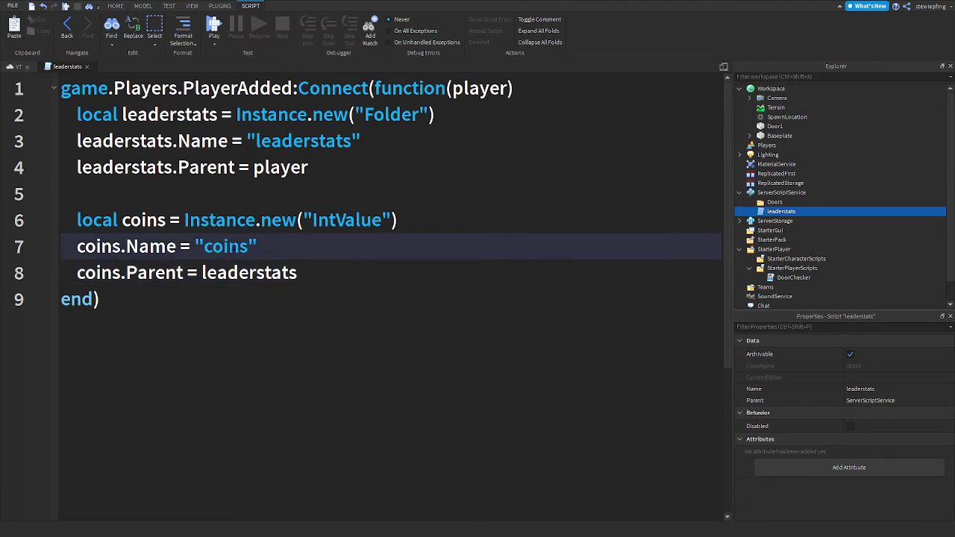
# Step: Capitalise the value name to 'Coins', then undo the rename back to cash
pyautogui.press('BackSpace')
pyautogui.write('C')
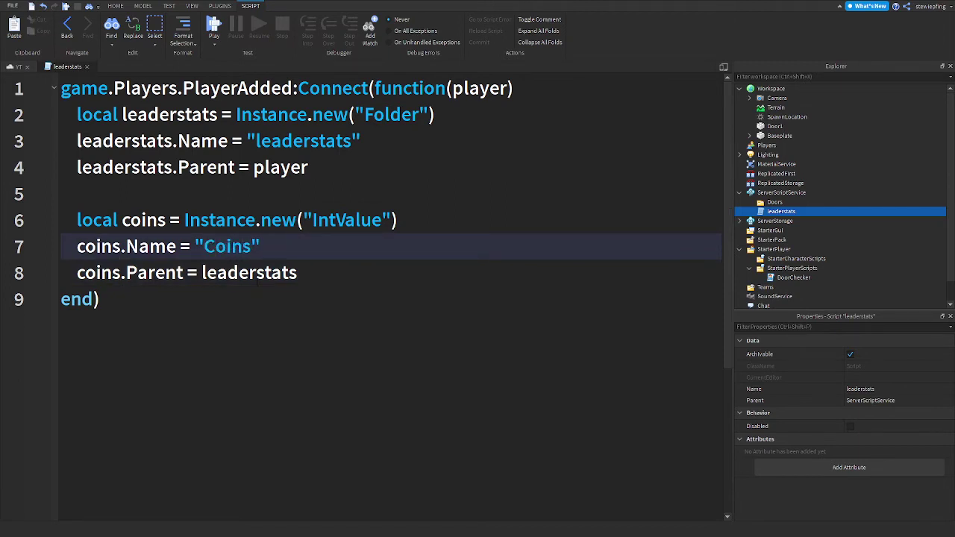
pyautogui.click(236, 333)
pyautogui.hotkey('ctrl', 'z')
pyautogui.hotkey('ctrl', 'z')
pyautogui.hotkey('ctrl', 'z')
pyautogui.hotkey('ctrl', 'z')
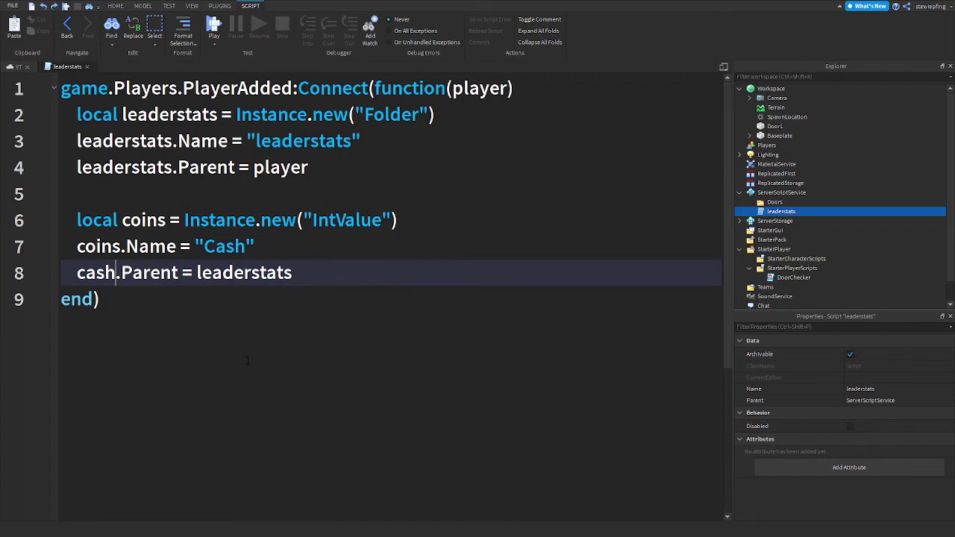
pyautogui.hotkey('ctrl', 'z')
pyautogui.hotkey('ctrl', 'z')
pyautogui.hotkey('ctrl', 'z')
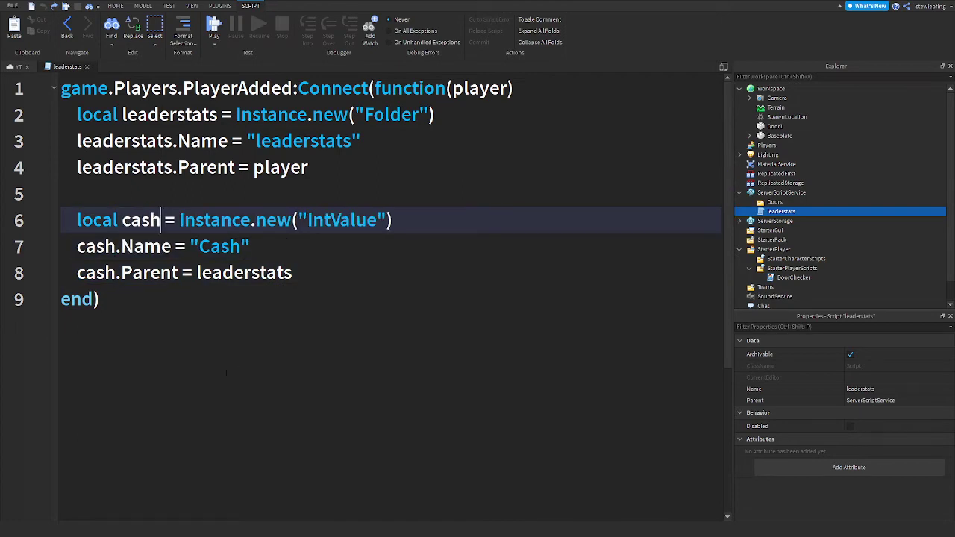
# Step: Close the leaderstats script and return to the 3D scene view
pyautogui.click(11, 68)
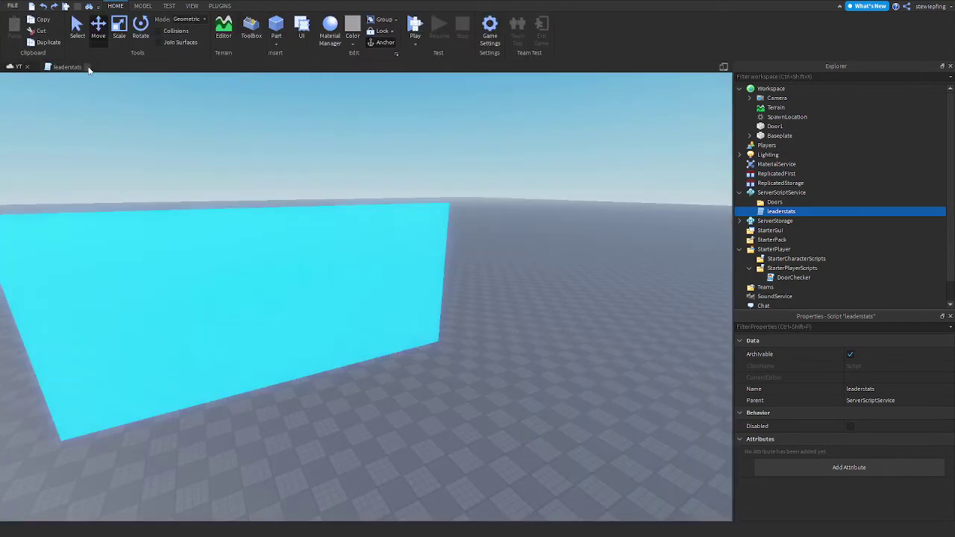
pyautogui.click(87, 67)
pyautogui.click(628, 186)
pyautogui.press('s')
pyautogui.press('a')
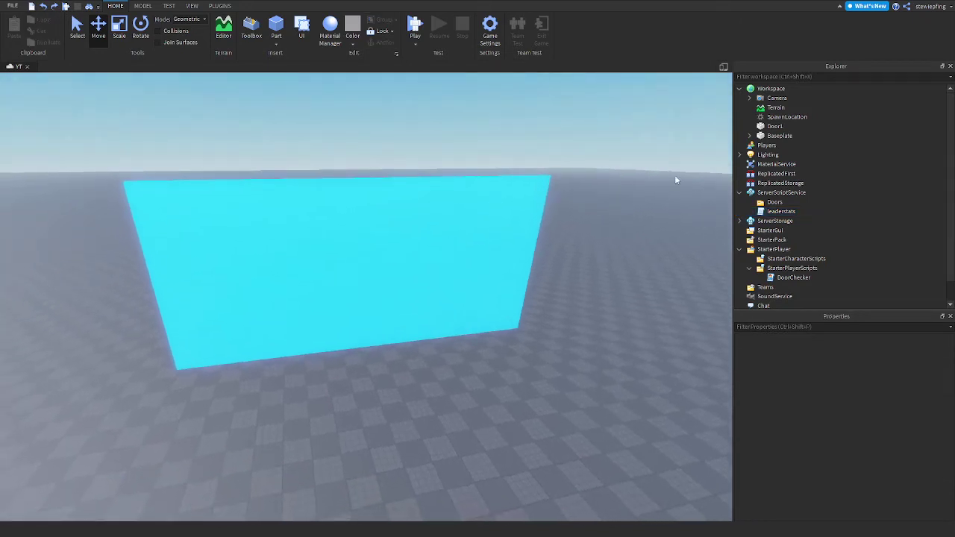
pyautogui.moveTo(781, 193)
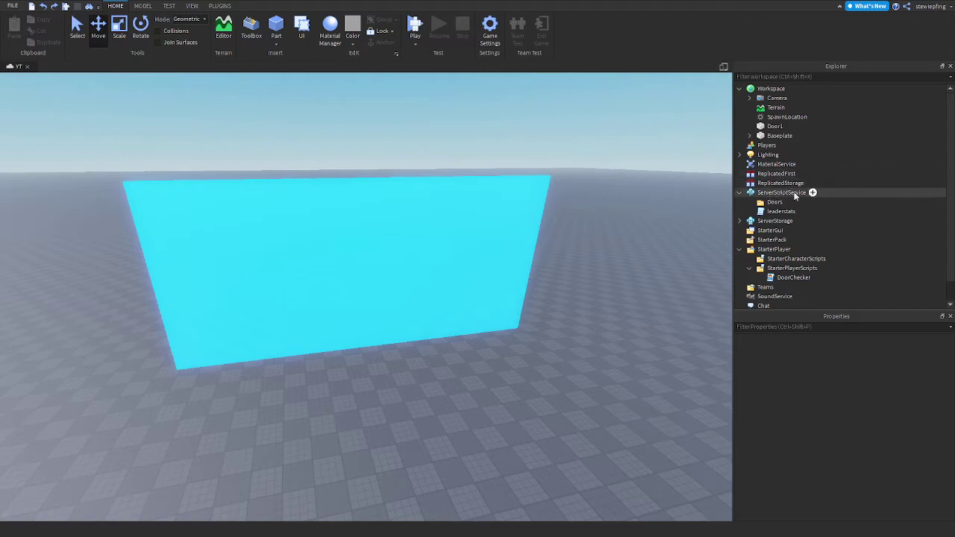
# Step: Move the Doors folder into Workspace and put Door1 inside it
pyautogui.moveTo(774, 201); pyautogui.dragTo(779, 183)
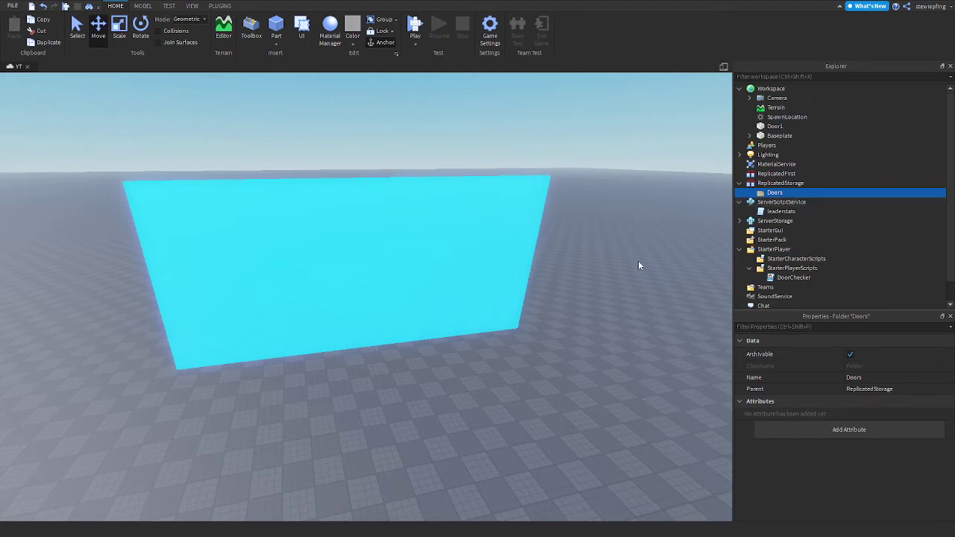
pyautogui.moveTo(776, 192); pyautogui.dragTo(761, 89)
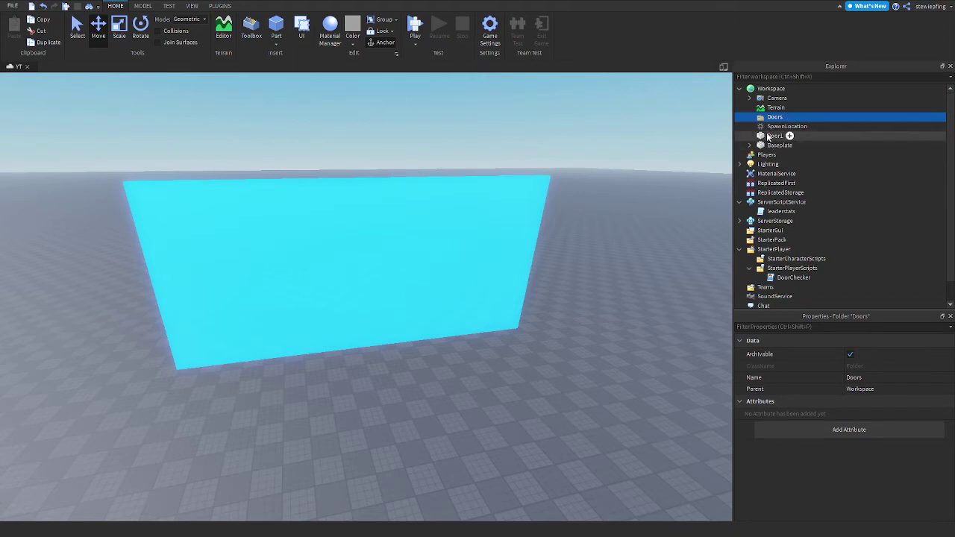
pyautogui.moveTo(768, 136); pyautogui.dragTo(775, 117)
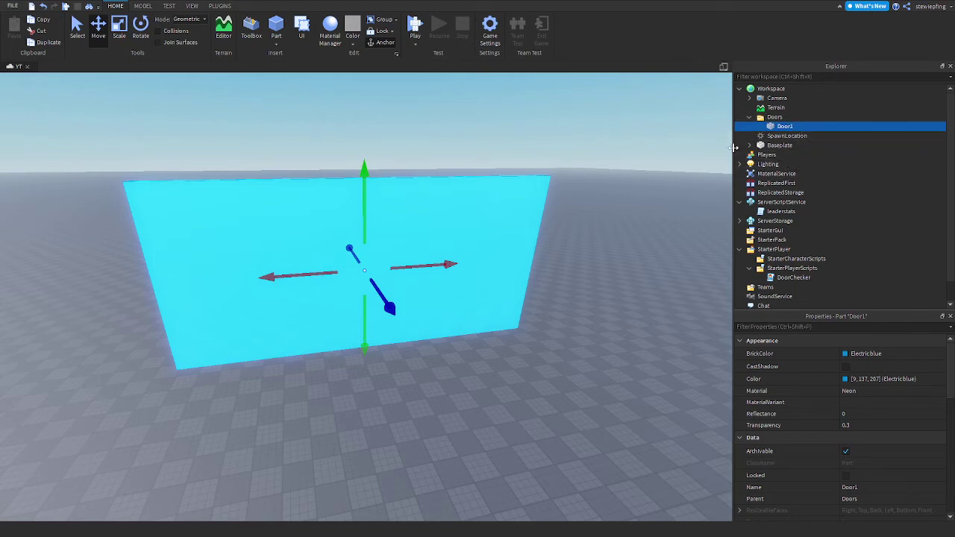
# Step: Check Door1 in the scene, then select the StarterPlayer service
pyautogui.click(538, 230)
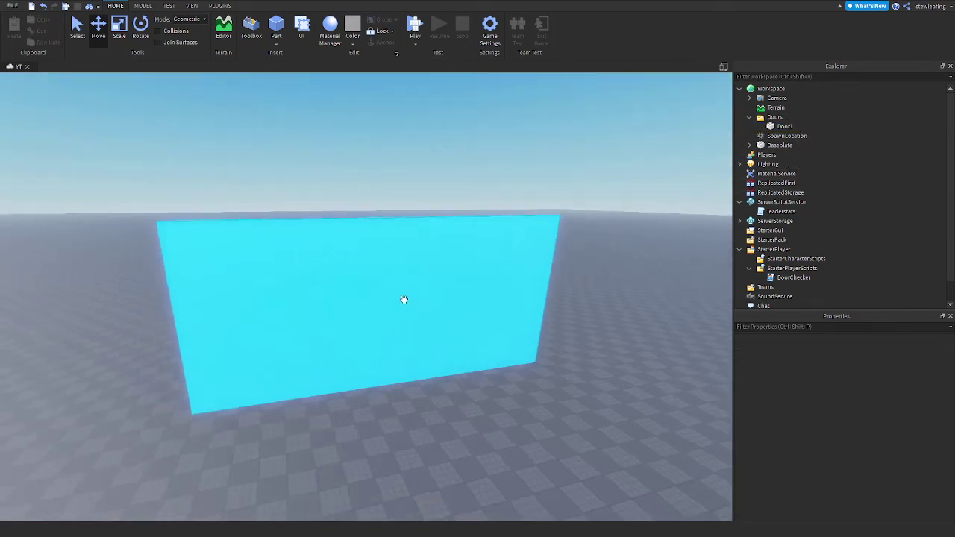
pyautogui.click(374, 350)
pyautogui.click(344, 408)
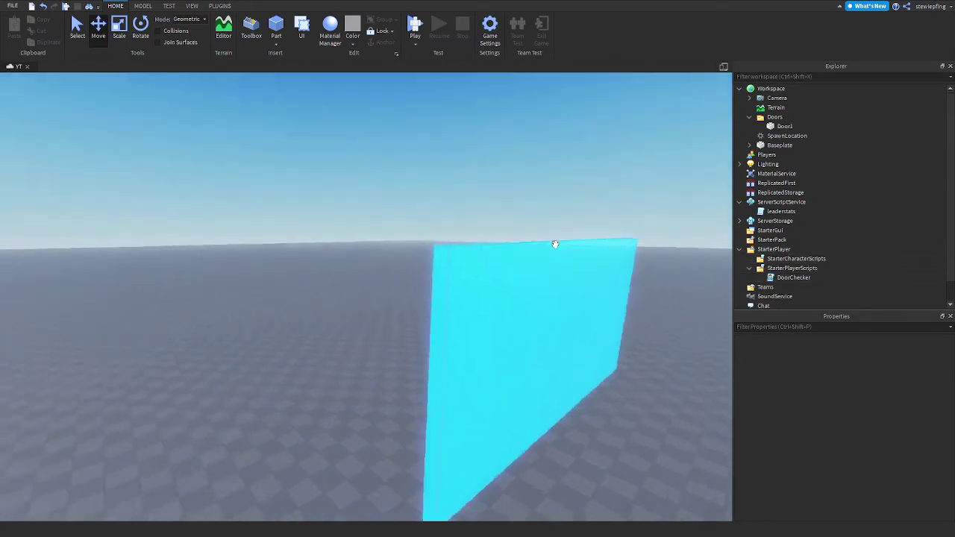
pyautogui.press('a')
pyautogui.click(780, 268)
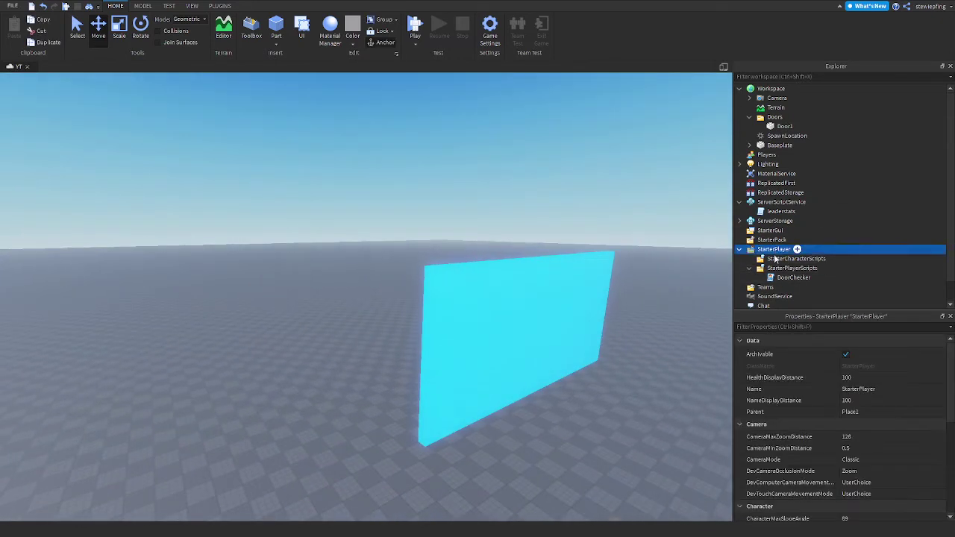
pyautogui.doubleClick(784, 278)
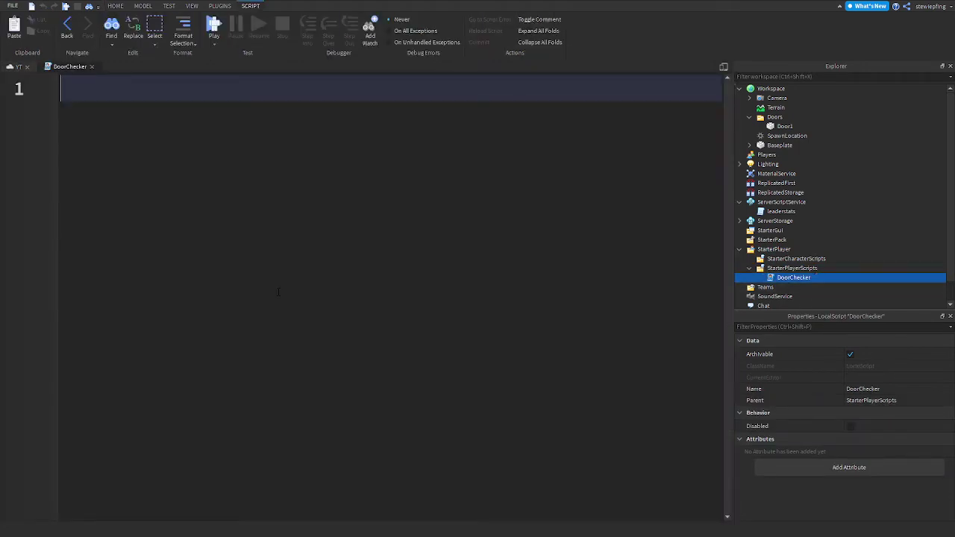
pyautogui.click(15, 67)
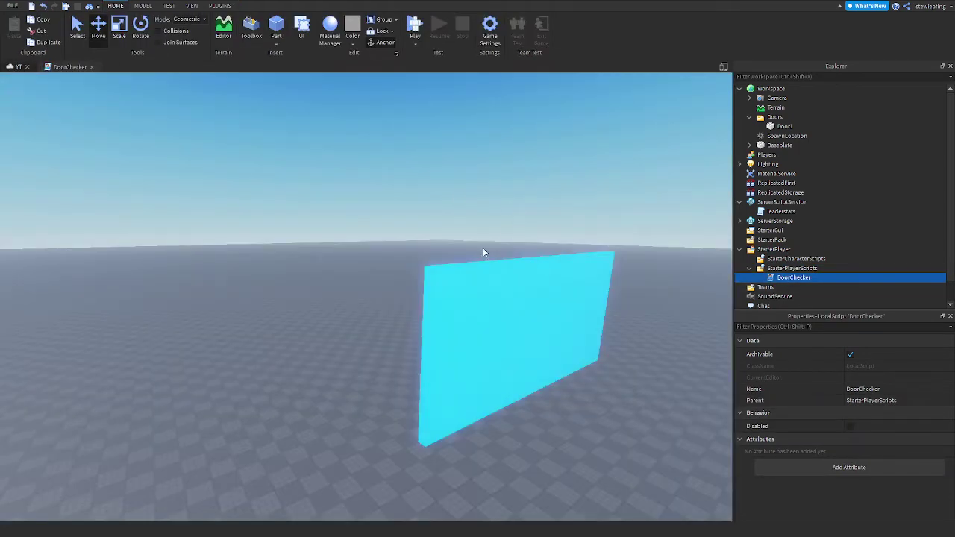
pyautogui.click(604, 150)
pyautogui.moveTo(602, 161); pyautogui.dragTo(379, 256, button='right')
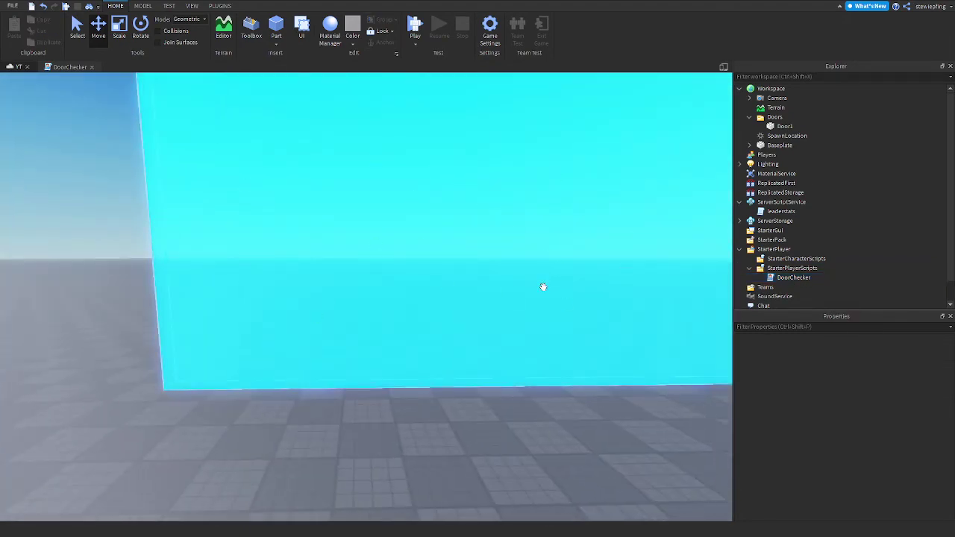
pyautogui.scroll(-3, 424, 265)
pyautogui.scroll(-2, 423, 264)
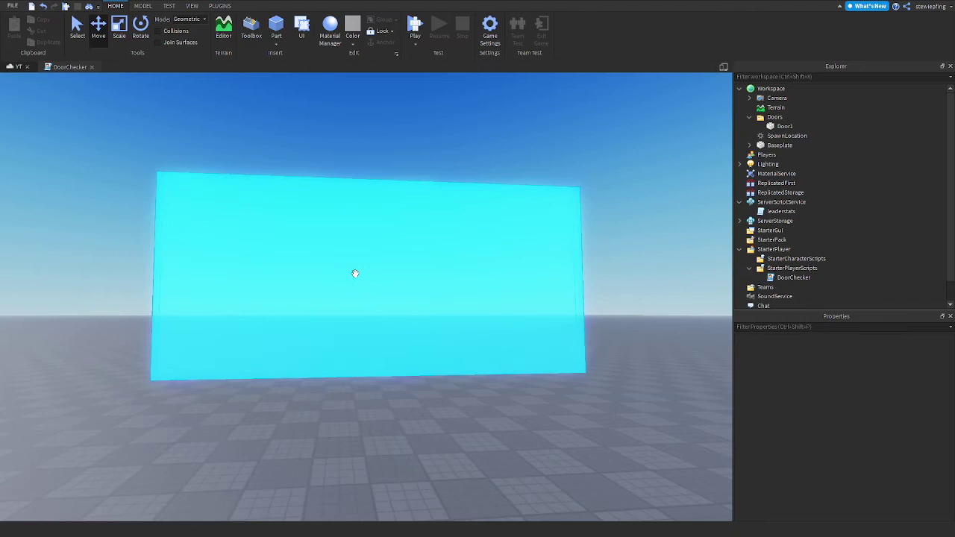
pyautogui.press('s')
pyautogui.press('a')
pyautogui.moveTo(355, 273); pyautogui.dragTo(424, 293, button='right')
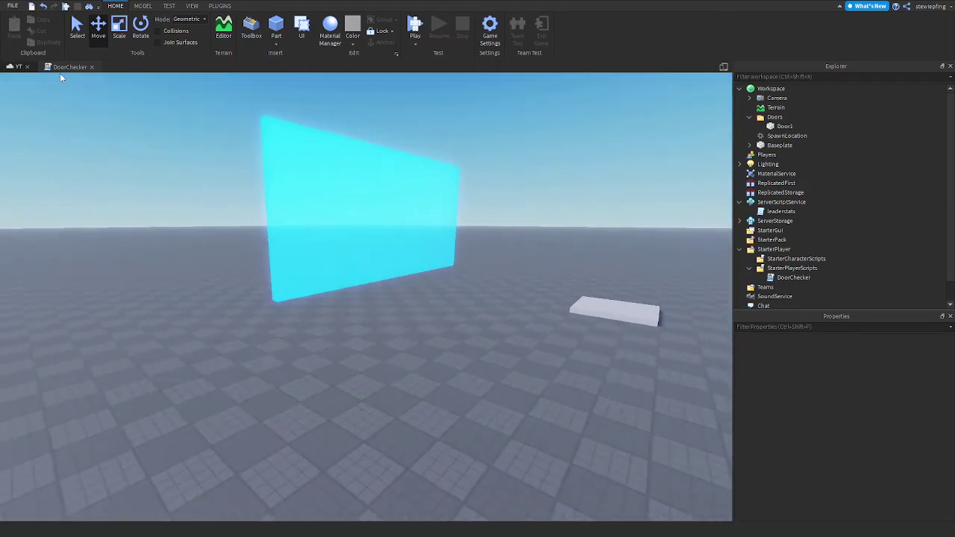
pyautogui.click(66, 68)
pyautogui.click(15, 67)
pyautogui.click(67, 66)
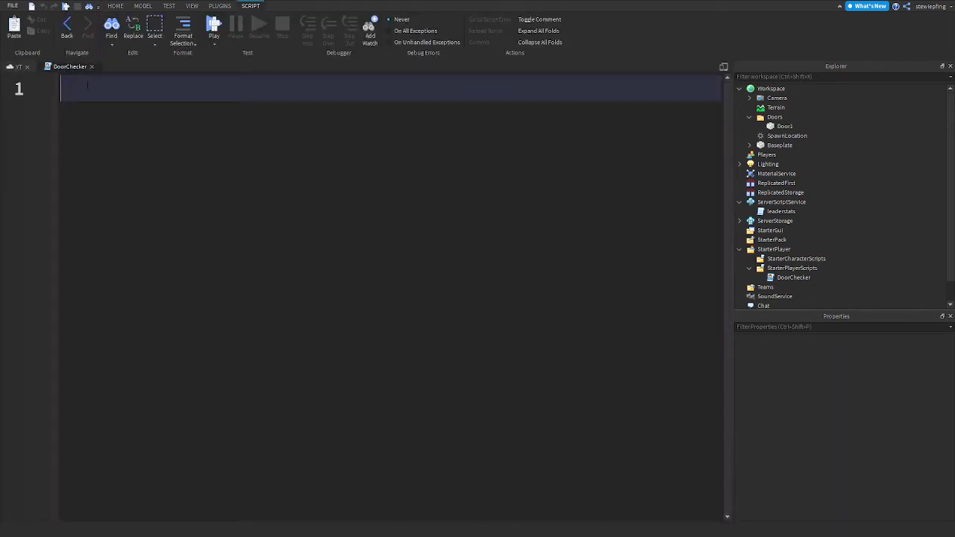
# Step: Add the line 'local player = game.Players.LocalPlayer'
pyautogui.press('Return')
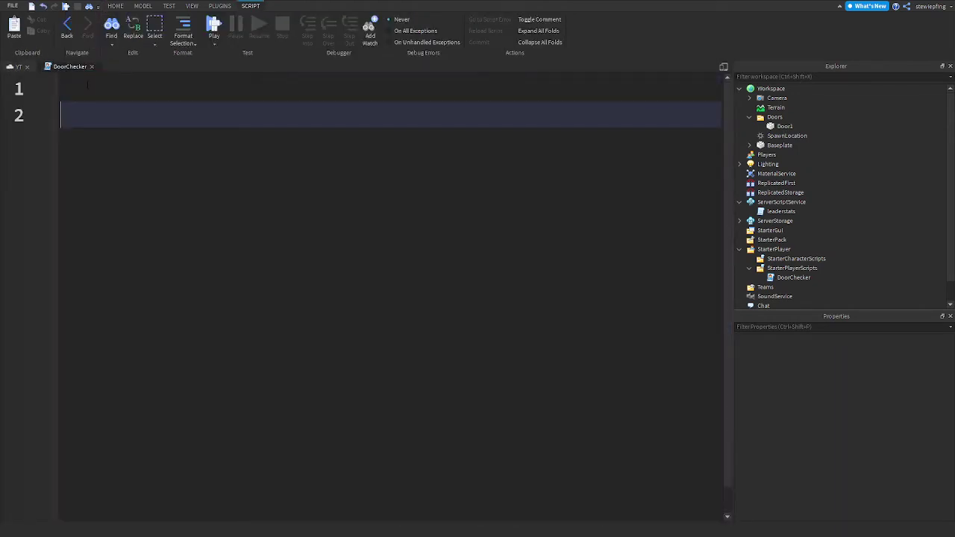
pyautogui.write('local pal')
pyautogui.press('BackSpace')
pyautogui.write('pal')
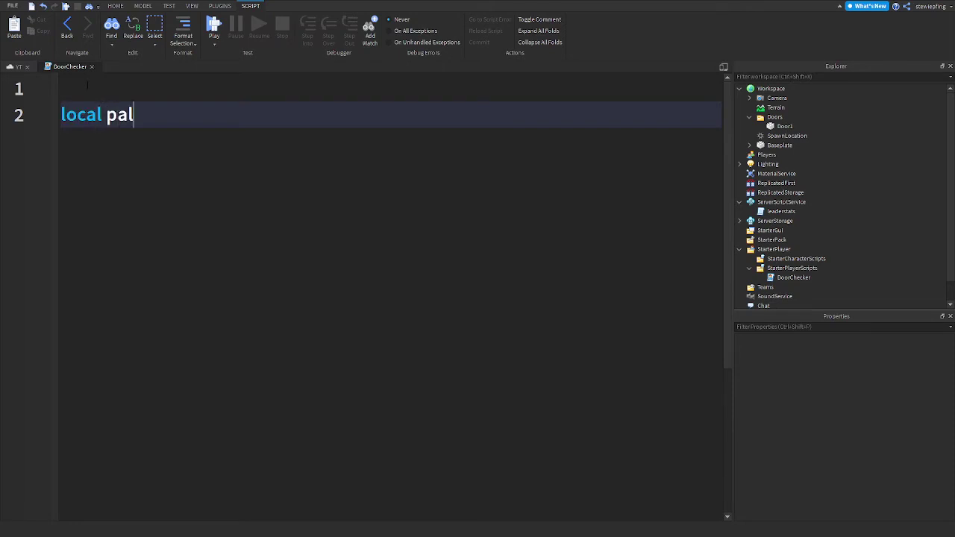
pyautogui.write('yer')
pyautogui.press('BackSpace')
pyautogui.press('BackSpace')
pyautogui.press('BackSpace')
pyautogui.press('BackSpace')
pyautogui.press('BackSpace')
pyautogui.write('layer')
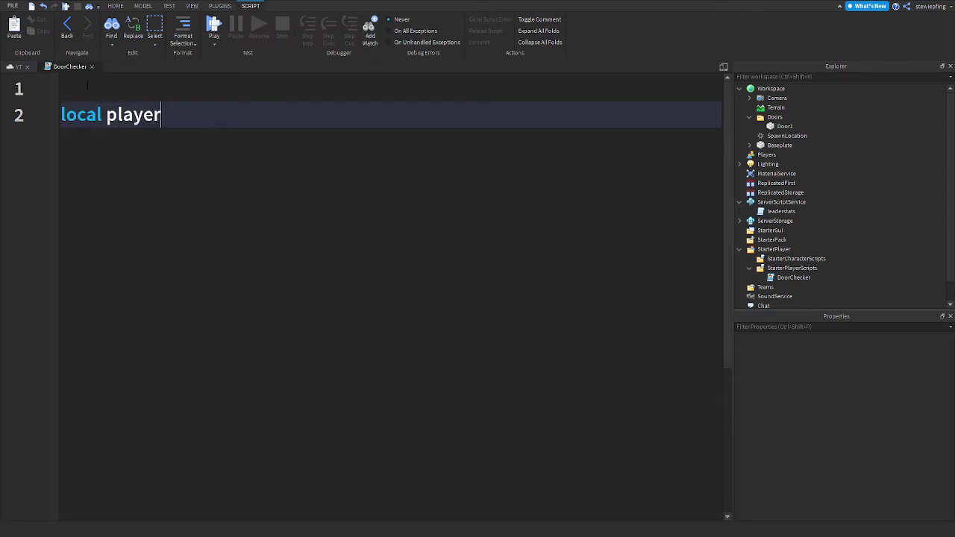
pyautogui.write(' = game.Players.')
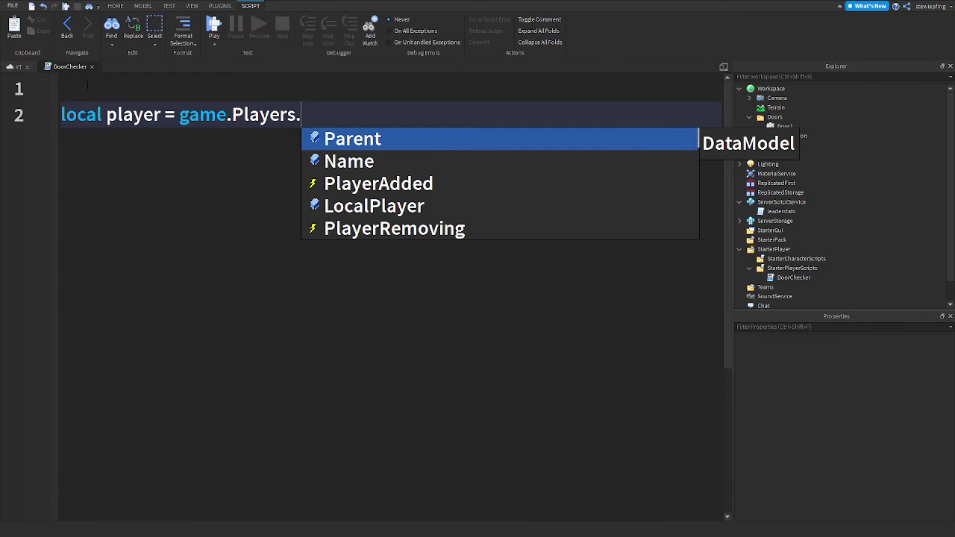
pyautogui.write('LocalPlayers')
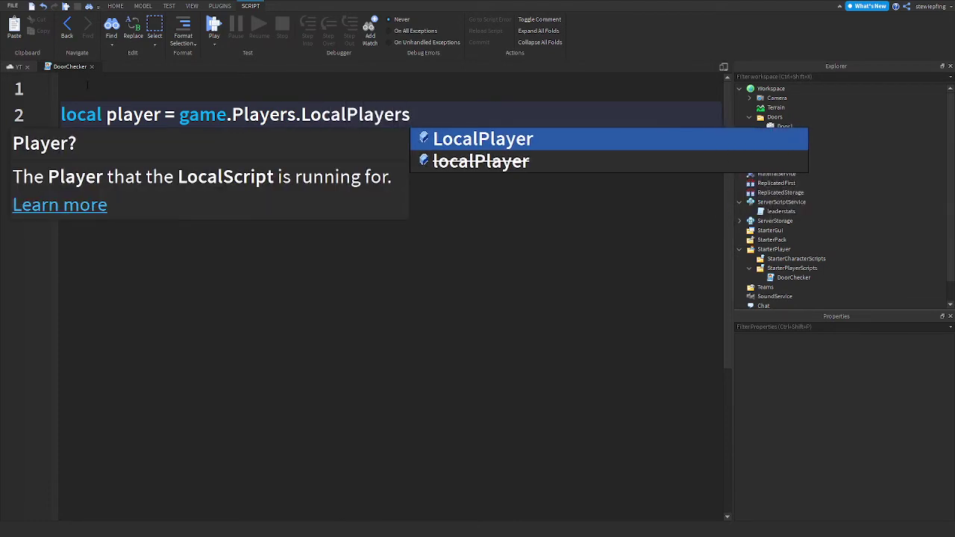
pyautogui.press('BackSpace')
pyautogui.press('Return')
pyautogui.press('Return')
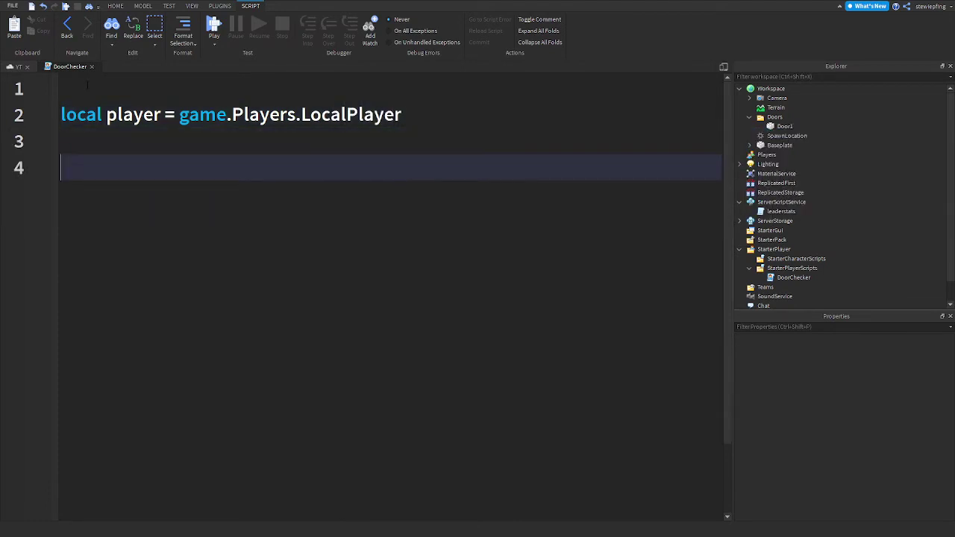
# Step: Start the Cash line as 'local Cash = player:WaitForChild'
pyautogui.write('local ')
pyautogui.write('Cash')
pyautogui.press('BackSpace')
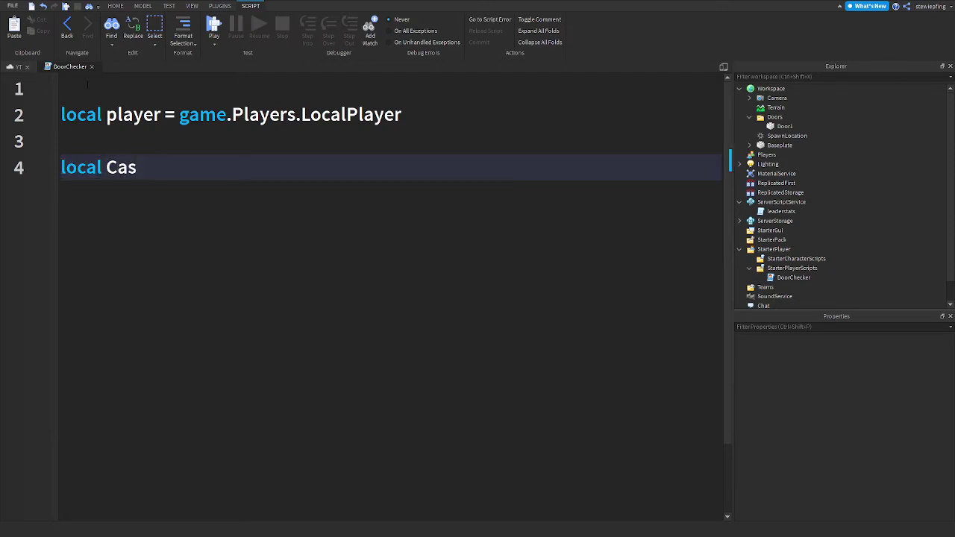
pyautogui.write('h =')
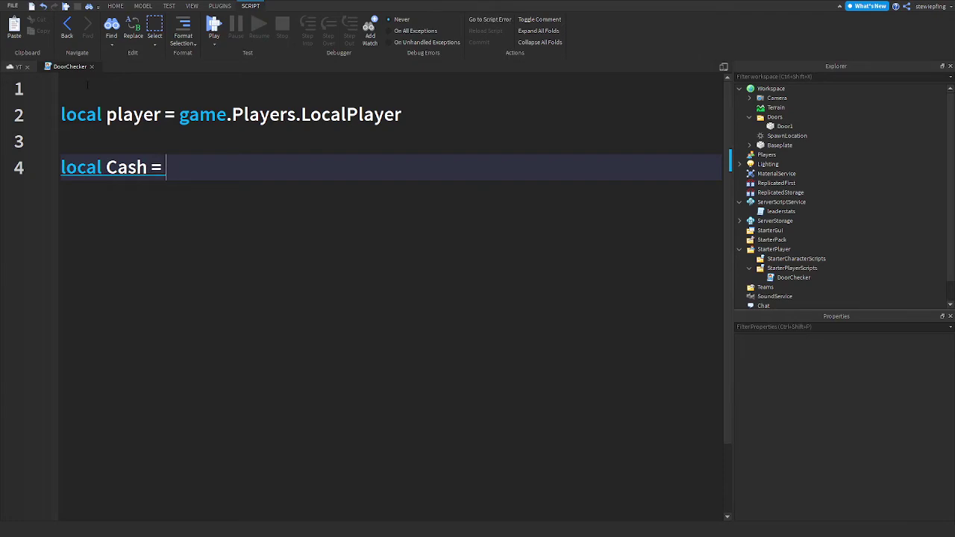
pyautogui.write(' palyer')
pyautogui.press('BackSpace')
pyautogui.press('BackSpace')
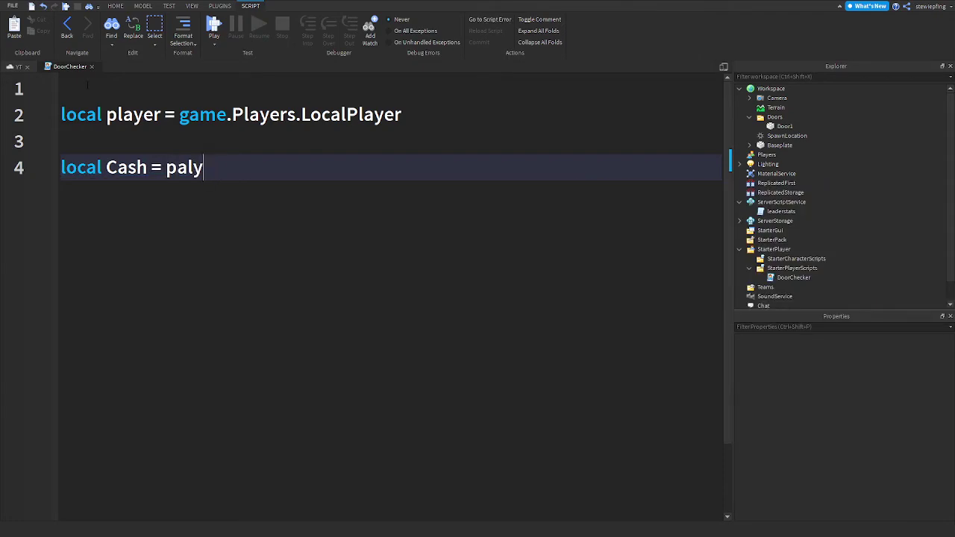
pyautogui.press('BackSpace')
pyautogui.press('BackSpace')
pyautogui.press('BackSpace')
pyautogui.write('l')
pyautogui.press('Tab')
pyautogui.write(':W')
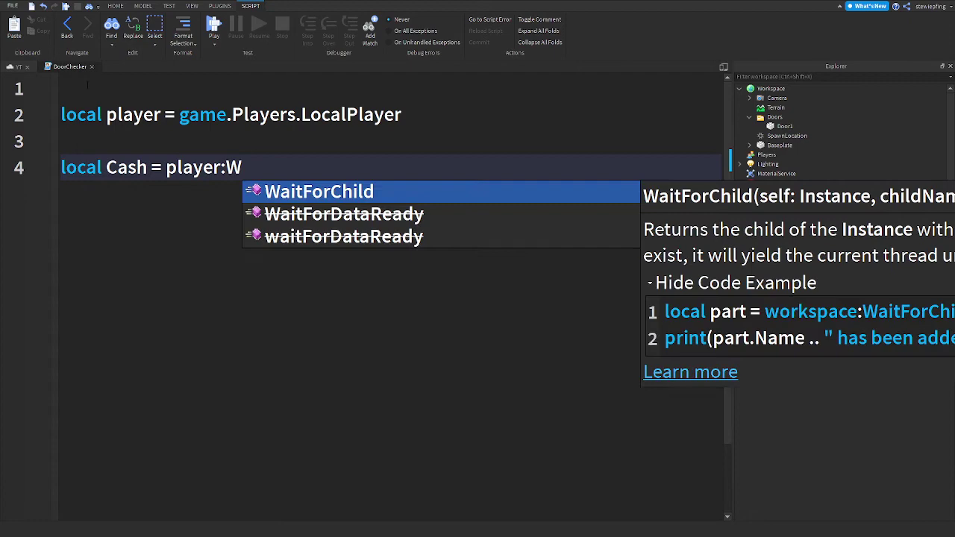
pyautogui.write('aitForChh')
pyautogui.press('BackSpace')
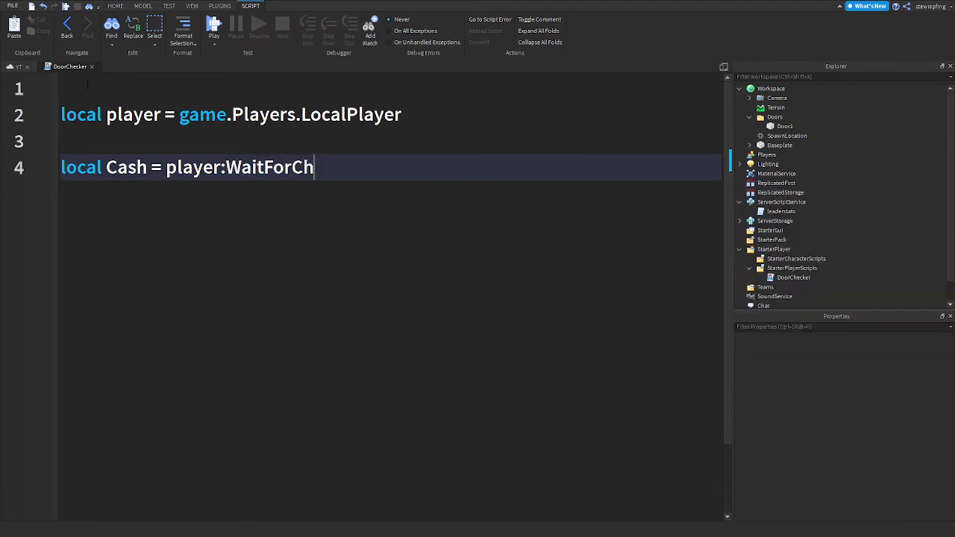
# Step: Complete it with ('leaderstats'):WaitForChild('Cash') and add blank lines below
pyautogui.write('ild("le')
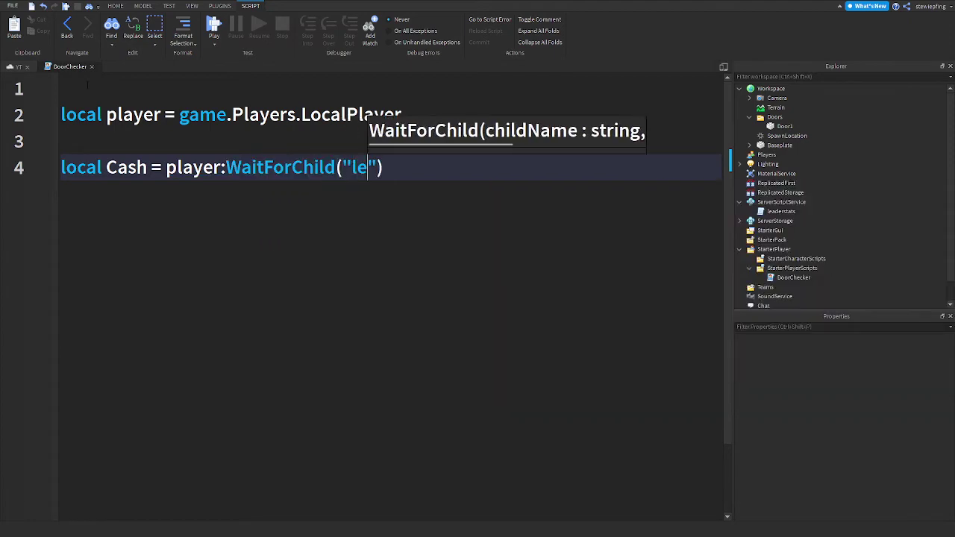
pyautogui.write('aderstats"):w')
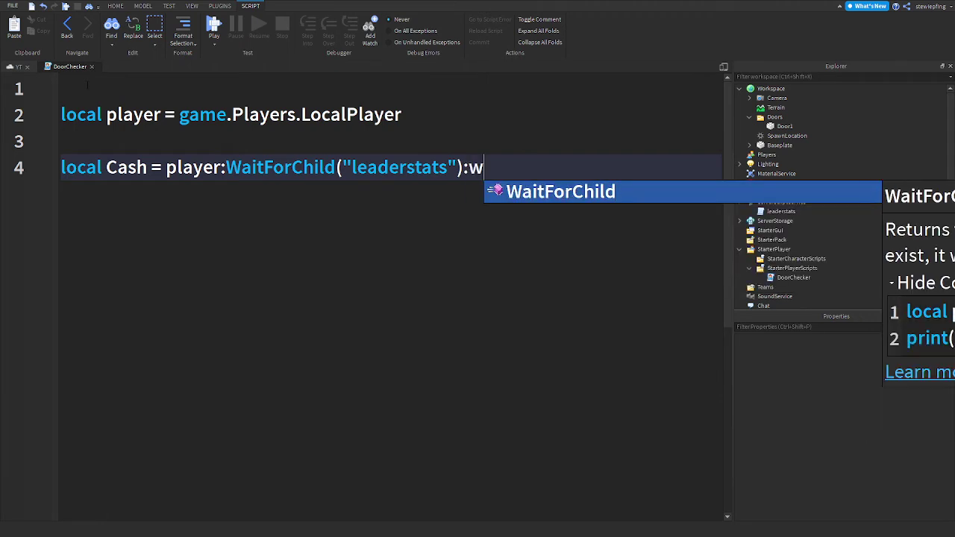
pyautogui.write('a')
pyautogui.press('BackSpace')
pyautogui.press('BackSpace')
pyautogui.write('W')
pyautogui.press('Tab')
pyautogui.write('(')
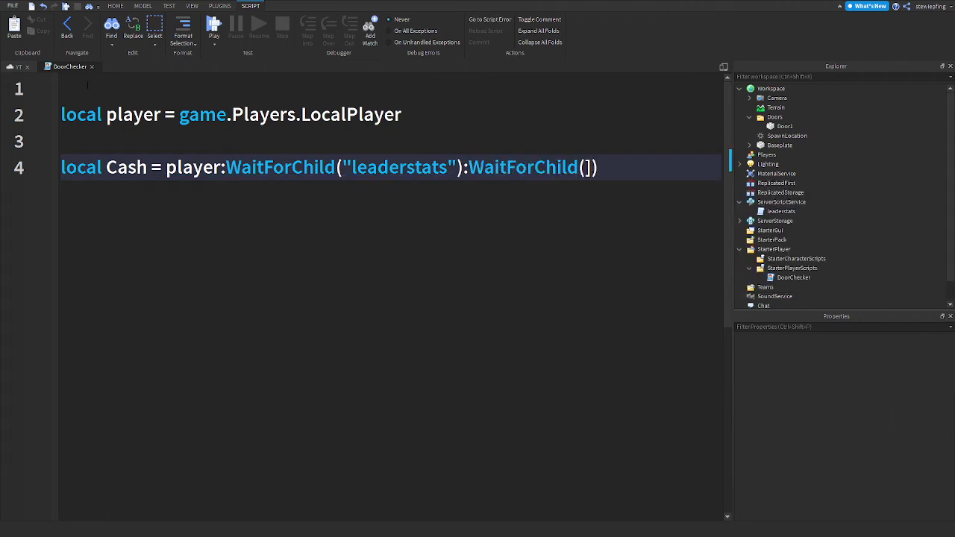
pyautogui.press('Return')
pyautogui.press('BackSpace')
pyautogui.write('a')
pyautogui.press('BackSpace')
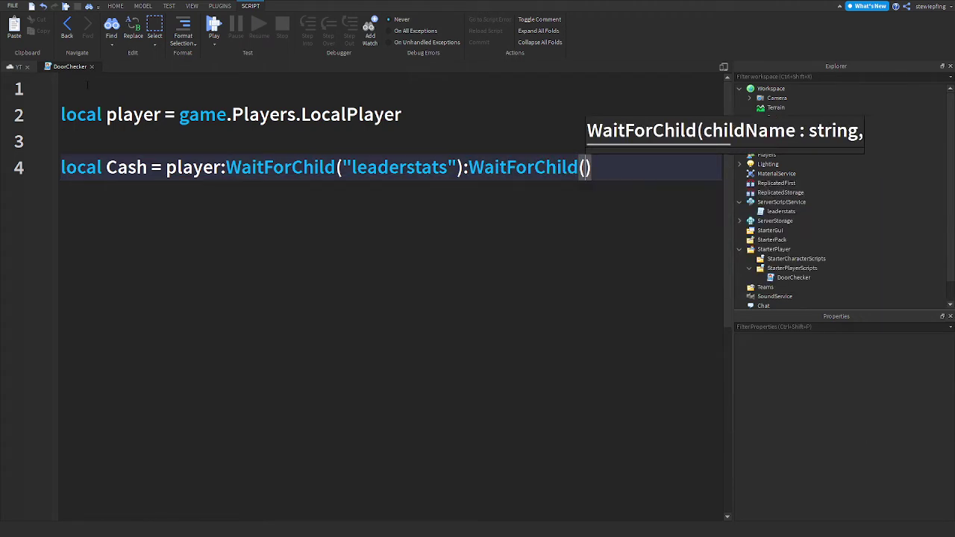
pyautogui.write('"')
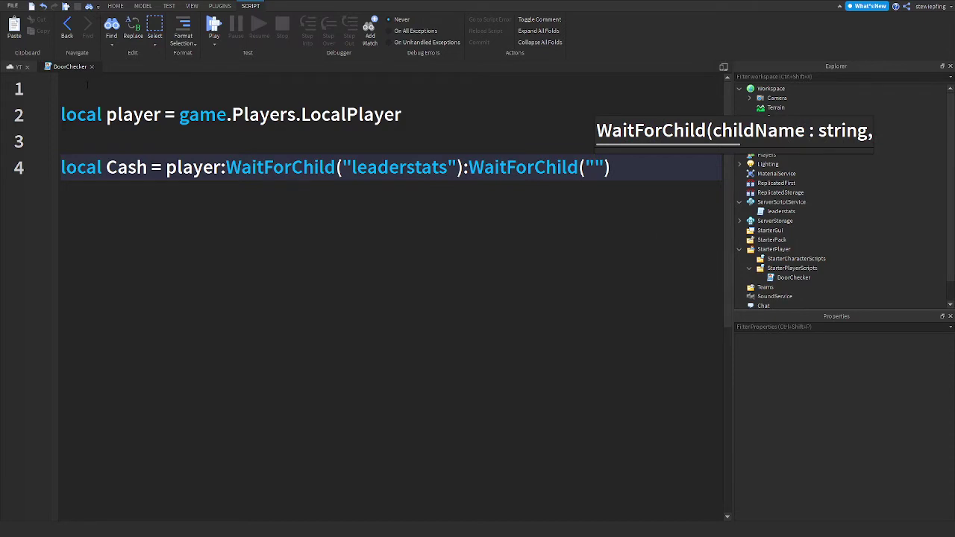
pyautogui.write('Cash')
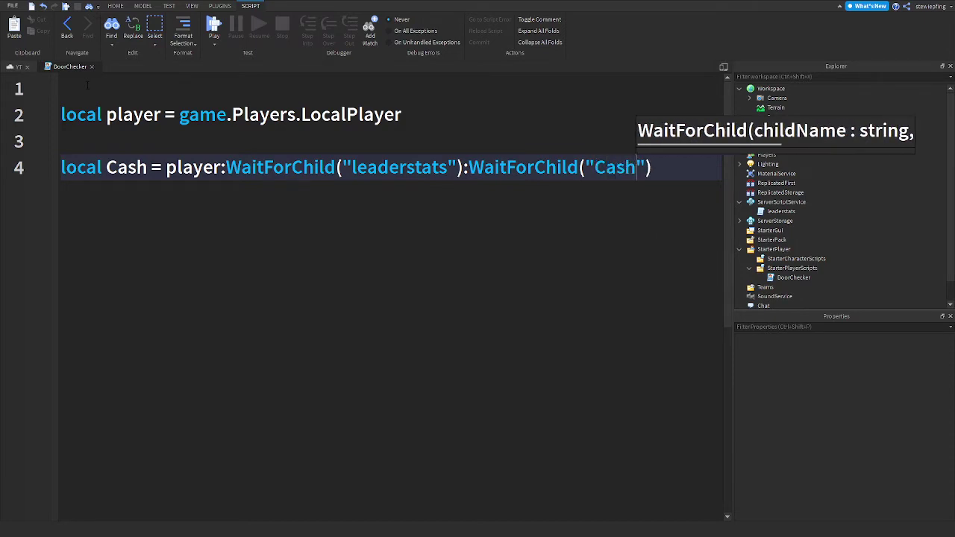
pyautogui.press('End')
pyautogui.press('Return')
pyautogui.press('Return')
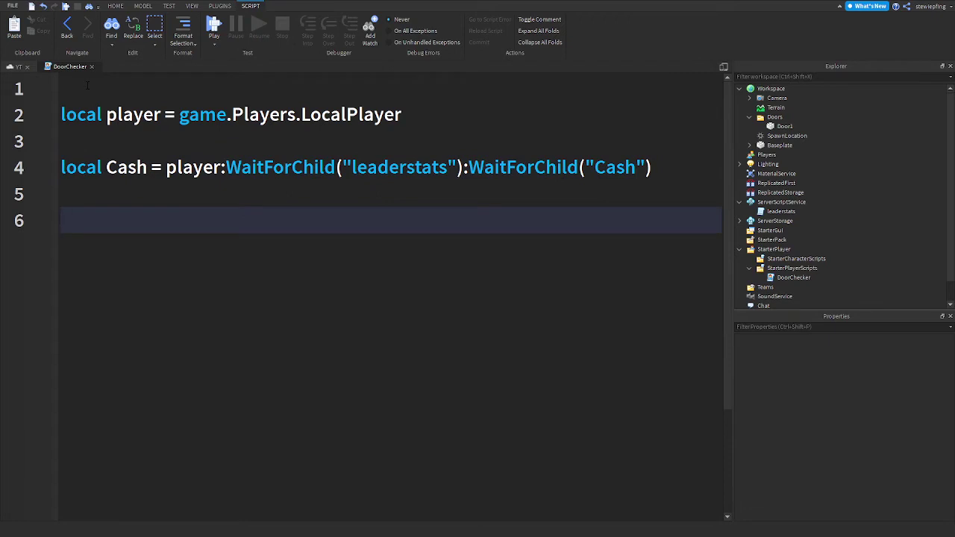
# Step: Draft a 'while true do' loop and a second 'while wait() do' loop
pyautogui.write('w')
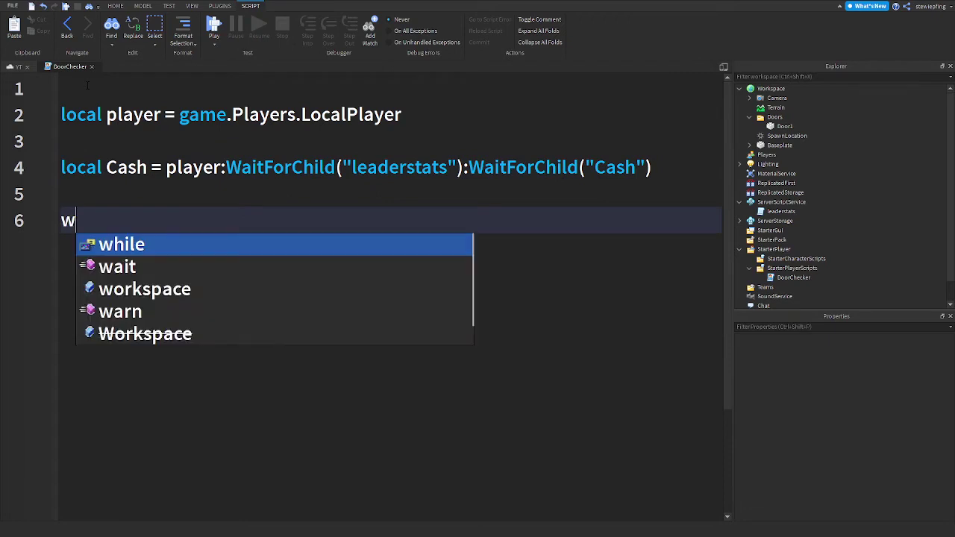
pyautogui.write('hile true do')
pyautogui.press('Return')
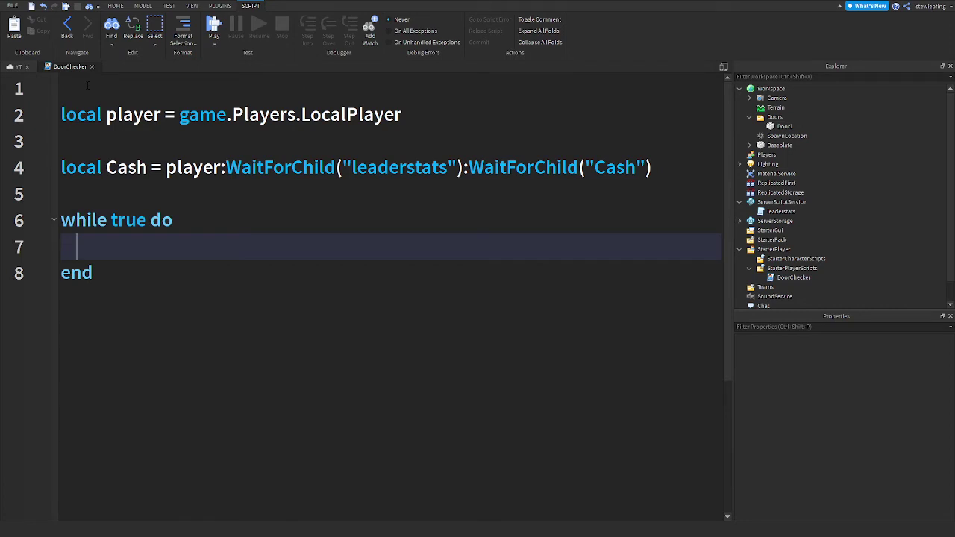
pyautogui.press('Down')
pyautogui.press('Return')
pyautogui.press('Return')
pyautogui.write('w')
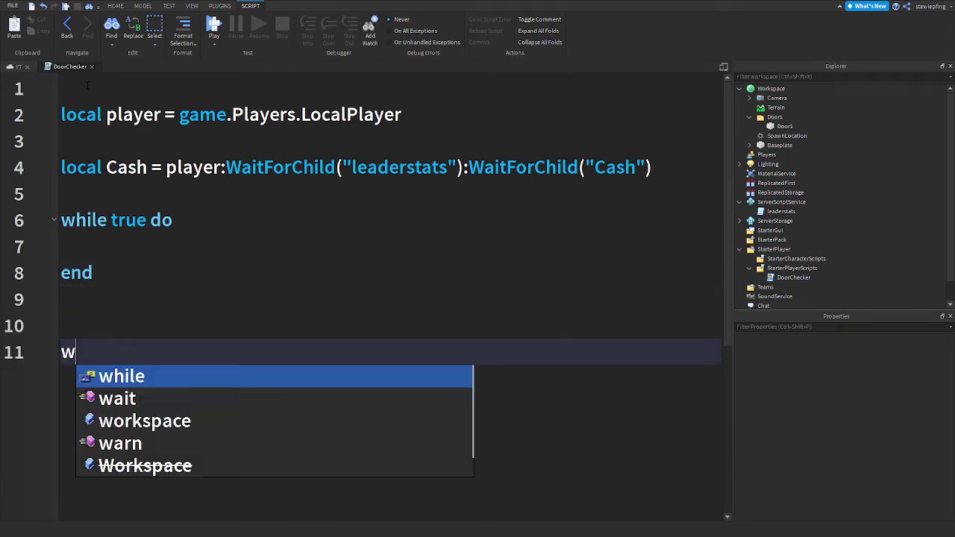
pyautogui.write('hile w')
pyautogui.press('Tab')
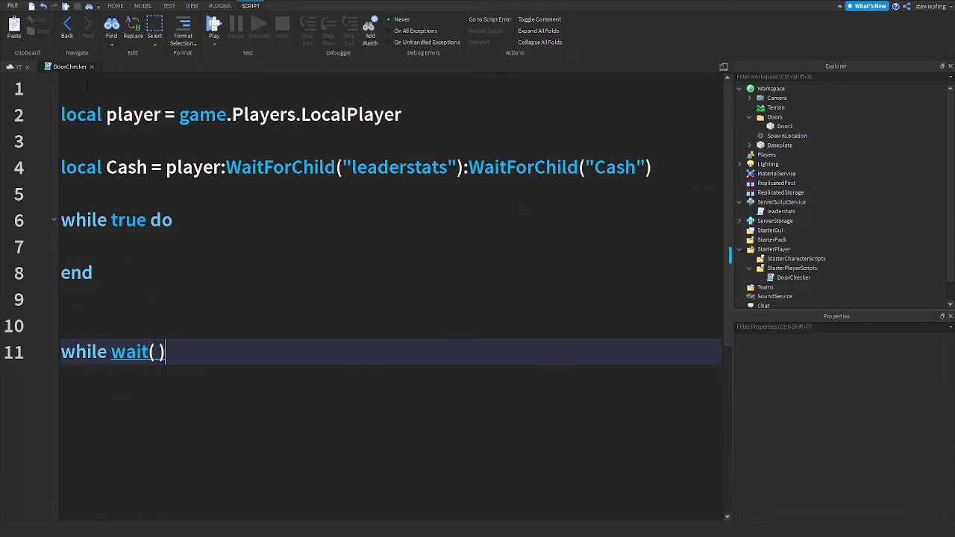
pyautogui.write('do')
pyautogui.press('BackSpace')
pyautogui.press('BackSpace')
pyautogui.write('oo')
pyautogui.press('Return')
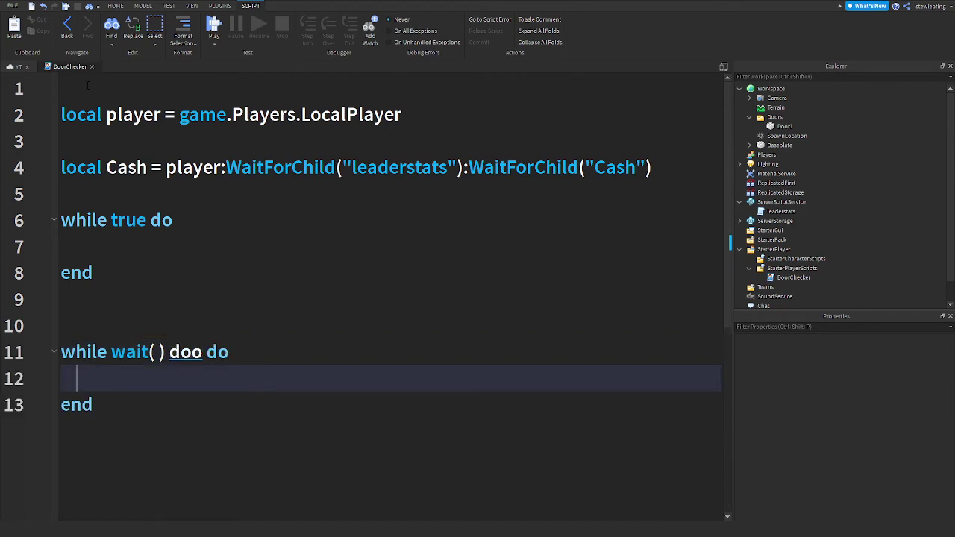
# Step: Delete the second loop and the 'while true do' line
pyautogui.moveTo(93, 404); pyautogui.dragTo(6, 240)
pyautogui.press('BackSpace')
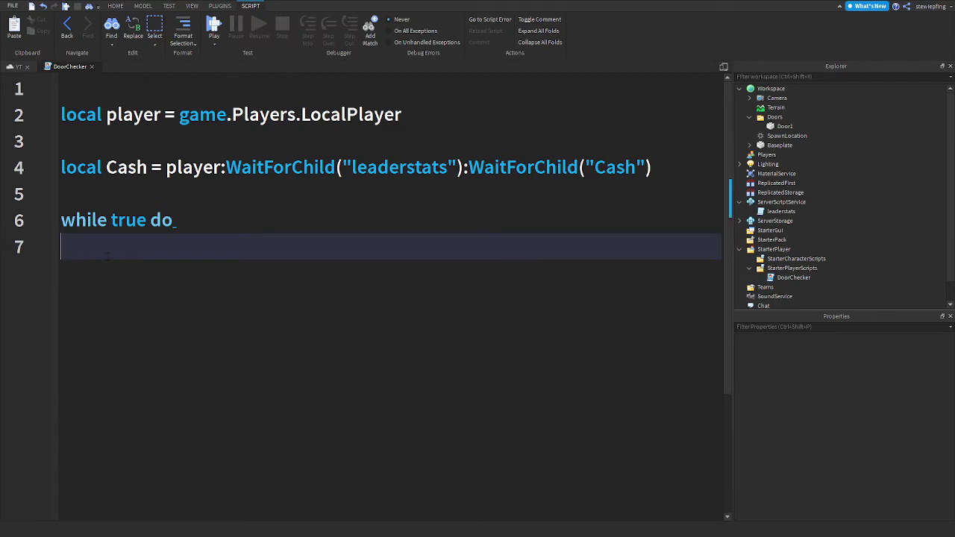
pyautogui.moveTo(63, 194); pyautogui.dragTo(179, 221)
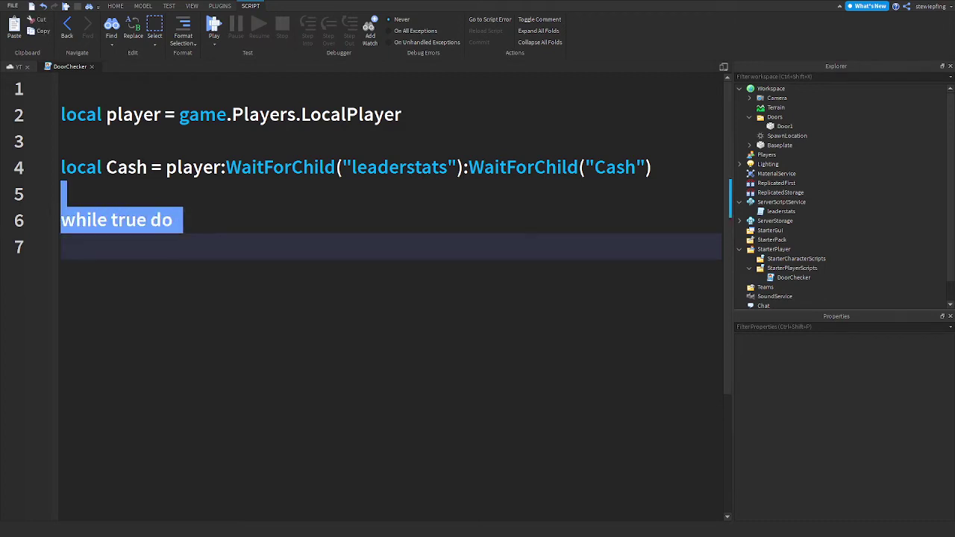
pyautogui.press('BackSpace')
# Step: Write 'while task.wait() do' with an empty body and its matching end
pyautogui.press('Return')
pyautogui.press('Return')
pyautogui.write('wh')
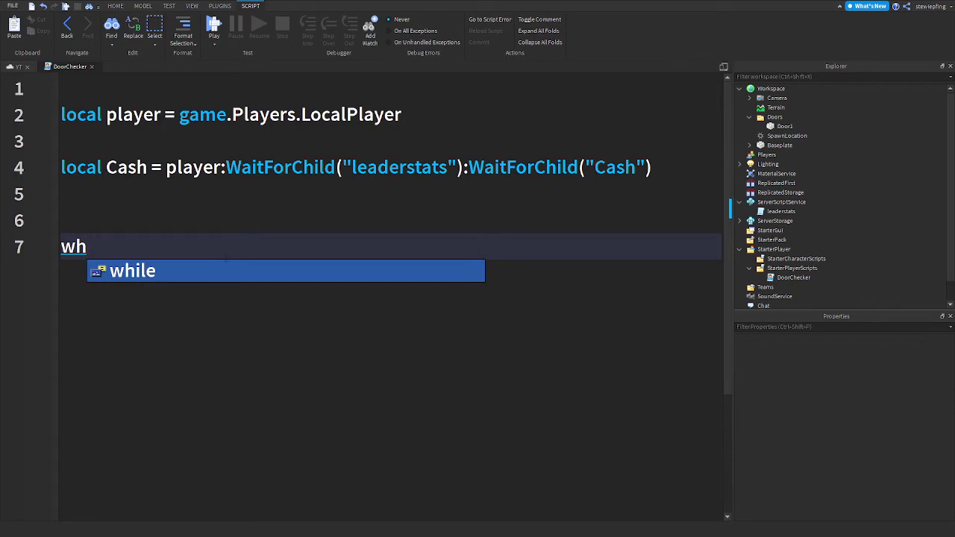
pyautogui.write('ile t')
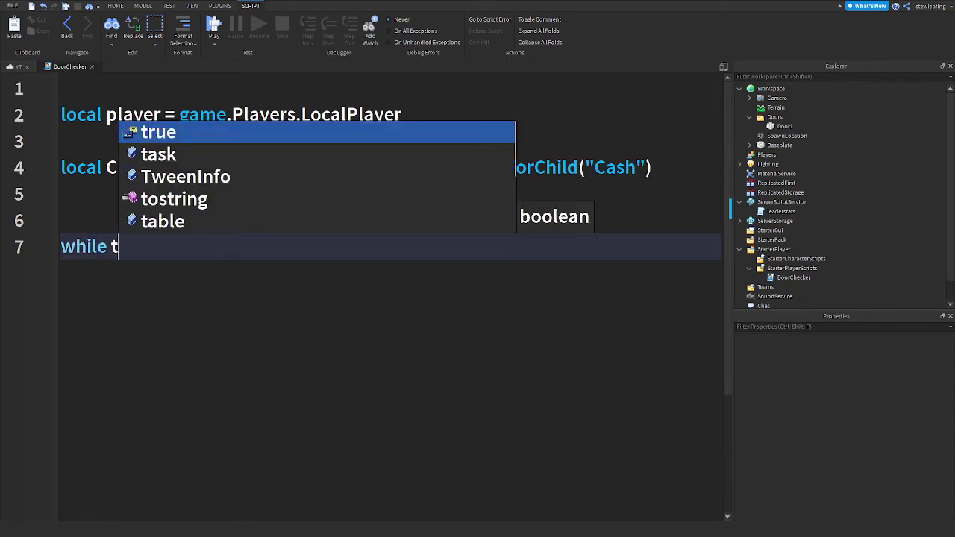
pyautogui.write('ask.w')
pyautogui.press('Tab')
pyautogui.write('(')
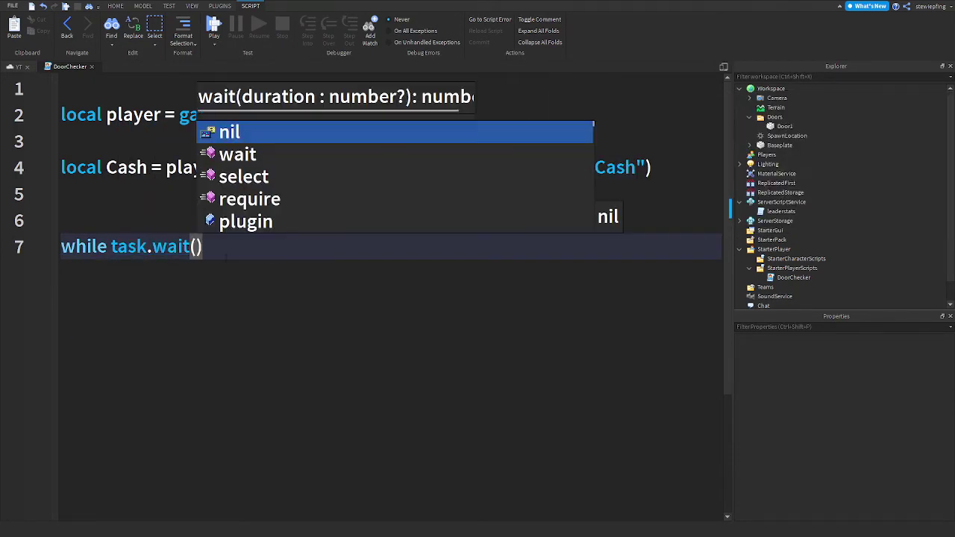
pyautogui.write(') do')
pyautogui.press('Return')
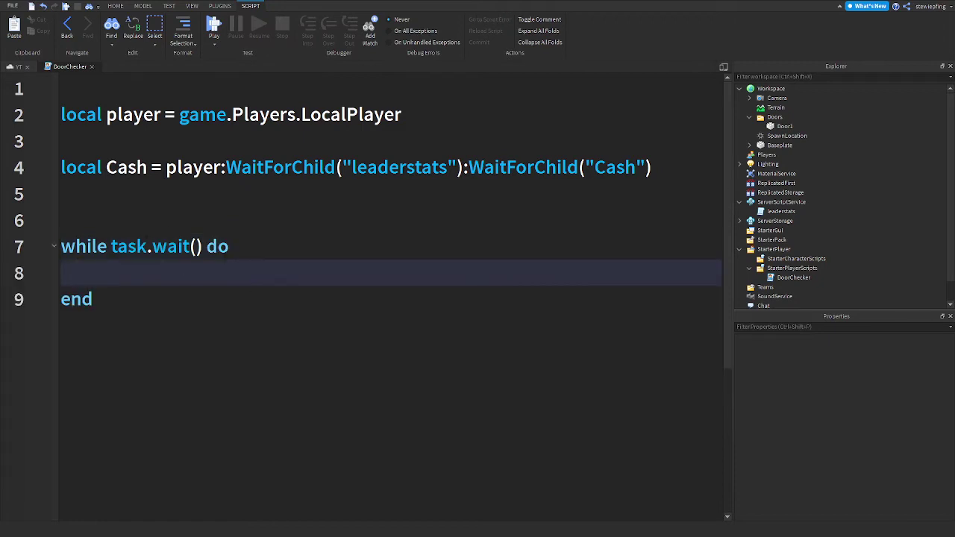
pyautogui.moveTo(111, 246); pyautogui.dragTo(200, 246)
pyautogui.click(268, 374)
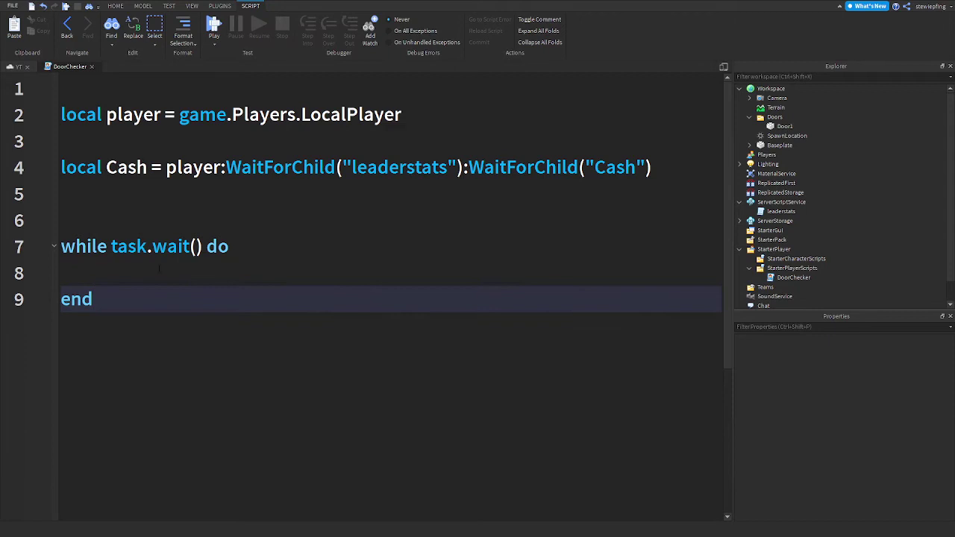
# Step: Type 'if Cash.Value >= 5 then' inside the loop, opening the if block
pyautogui.press('Up')
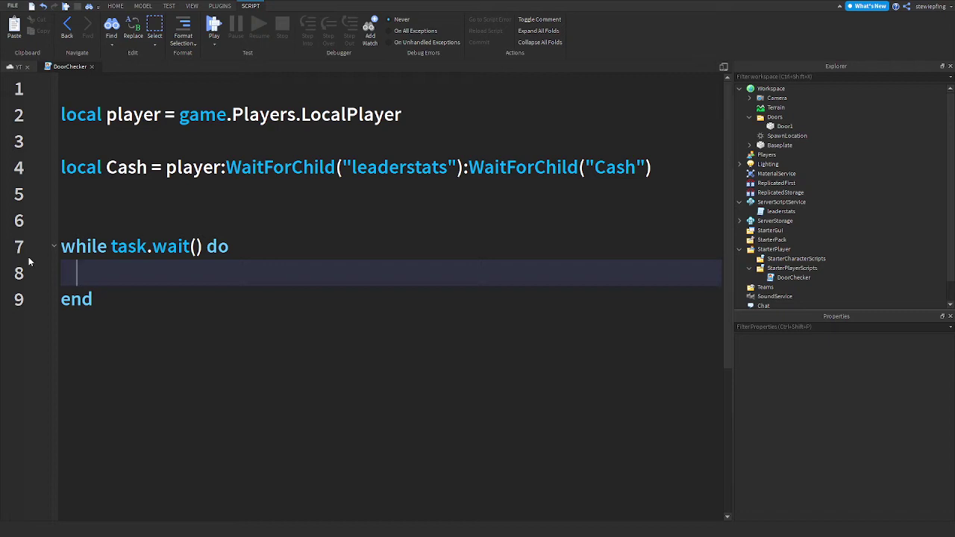
pyautogui.write('if')
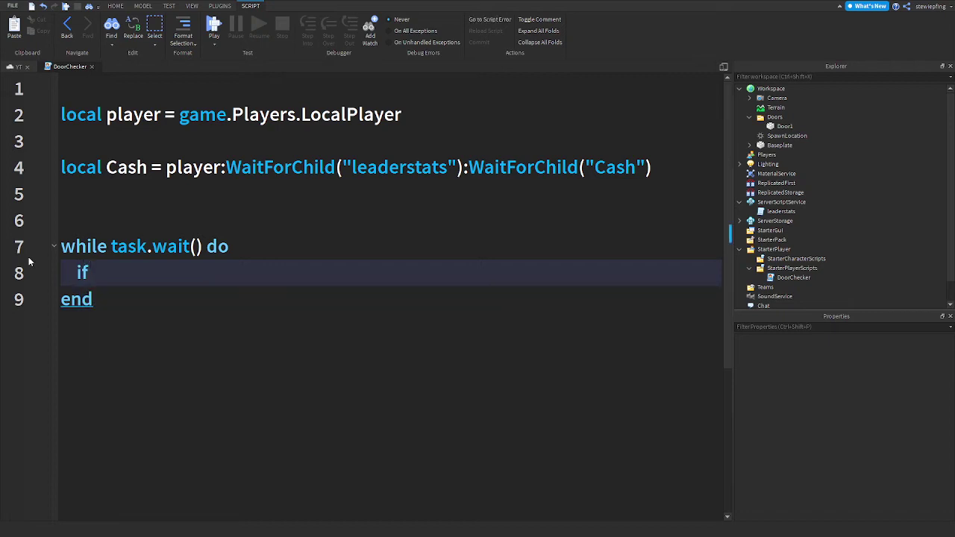
pyautogui.write(' Cash.ZV')
pyautogui.press('BackSpace')
pyautogui.press('BackSpace')
pyautogui.write('Va')
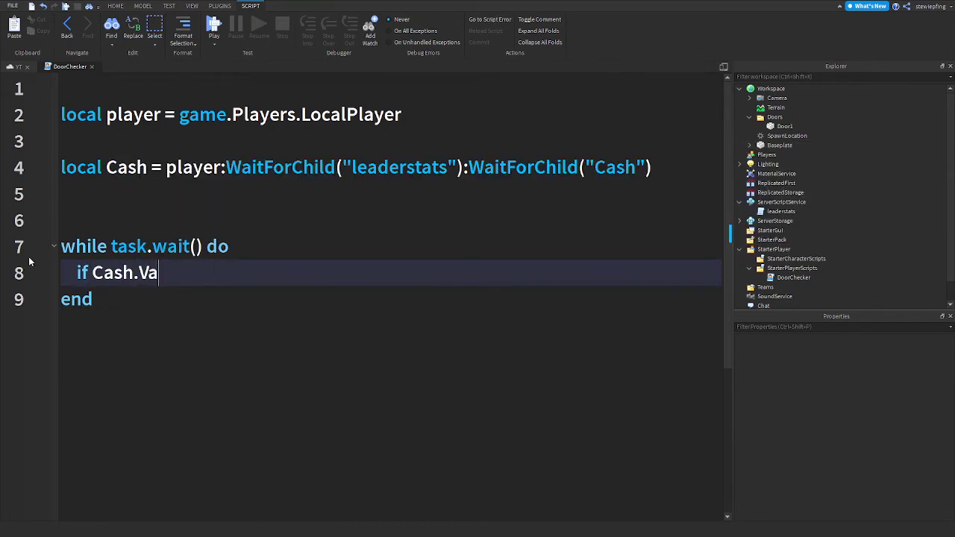
pyautogui.write('luew')
pyautogui.press('BackSpace')
pyautogui.press('BackSpace')
pyautogui.write('e =')
pyautogui.press('BackSpace')
pyautogui.write('?')
pyautogui.press('BackSpace')
pyautogui.write('>= 5 th')
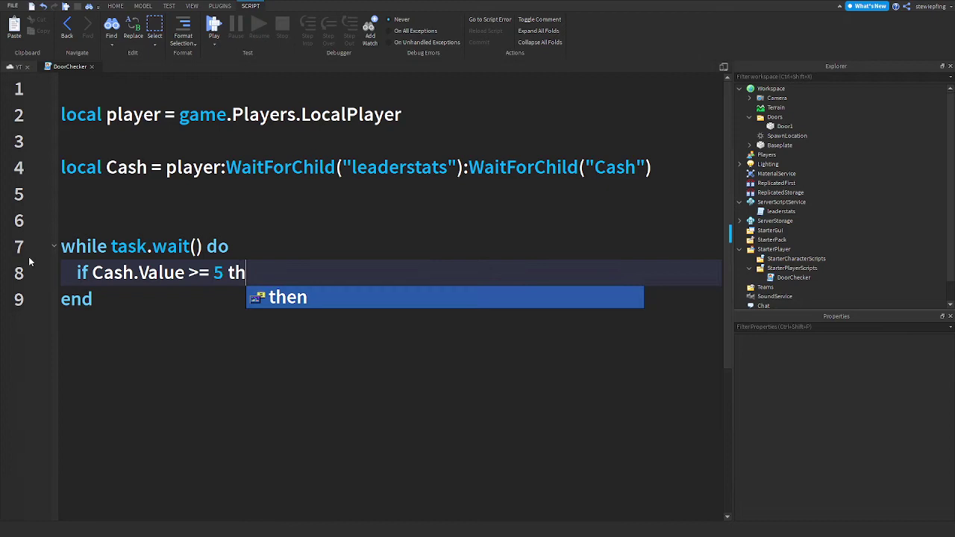
pyautogui.press('Return')
pyautogui.press('Return')
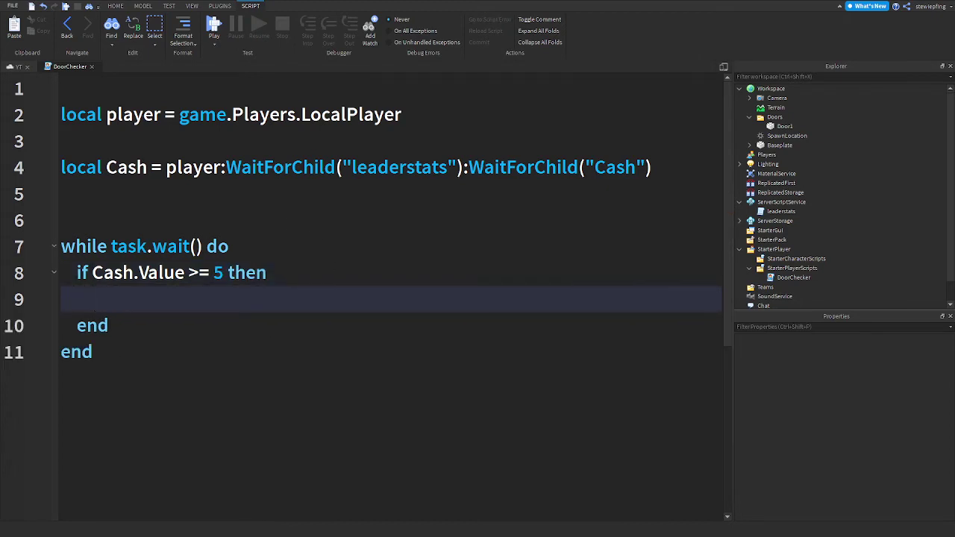
# Step: Review the 5 threshold in the condition and return to the empty if body
pyautogui.press('Up')
pyautogui.press('Right')
pyautogui.press('Right')
pyautogui.press('Right')
pyautogui.hotkey('shift', 'Right')
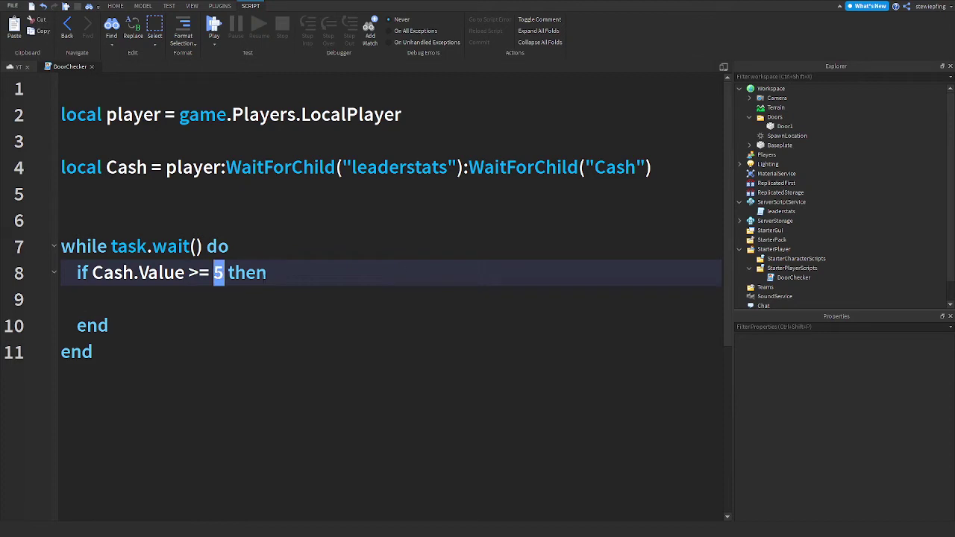
pyautogui.press('Right')
pyautogui.press('Right')
pyautogui.hotkey('ctrl', 'shift', 'Right')
pyautogui.press('Down')
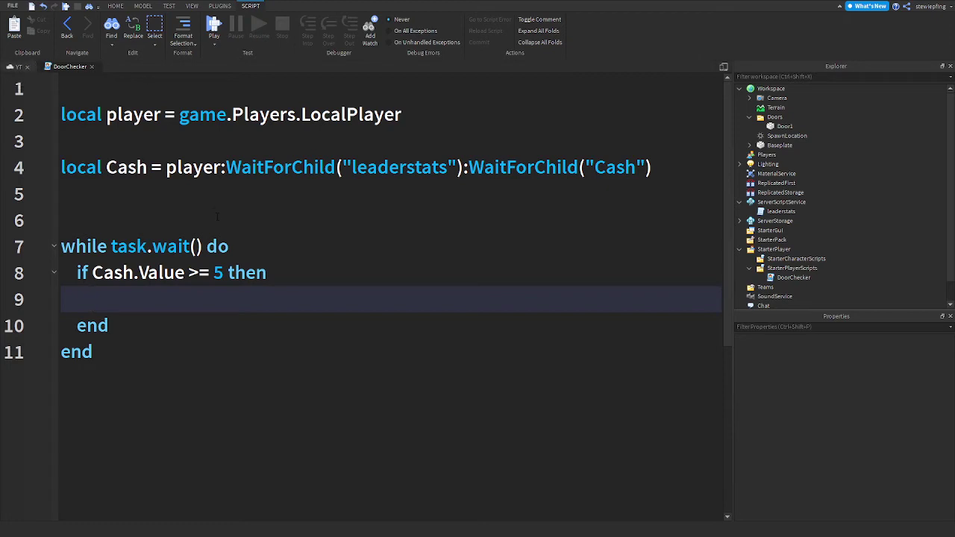
# Step: Start a 'local Prices = {' table on a new line above the loop
pyautogui.click(125, 200)
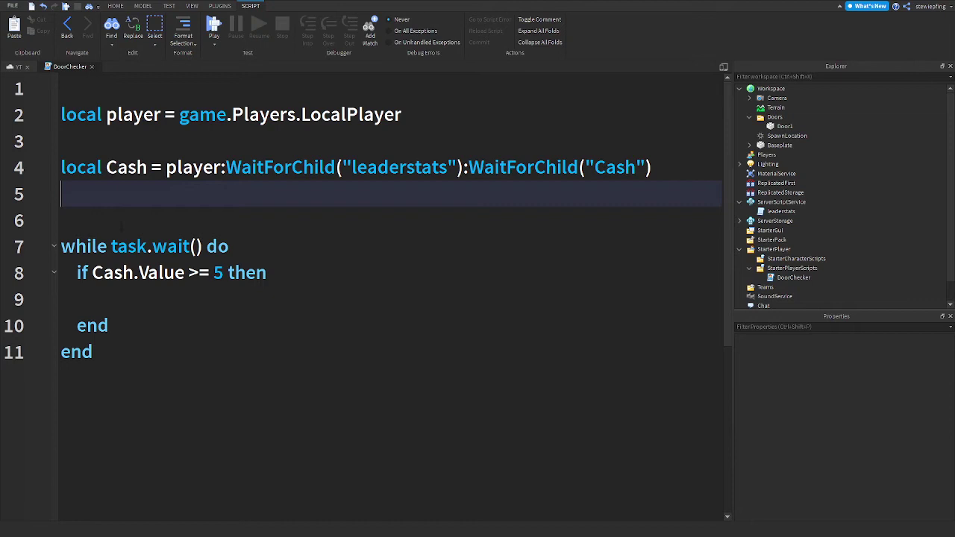
pyautogui.press('Return')
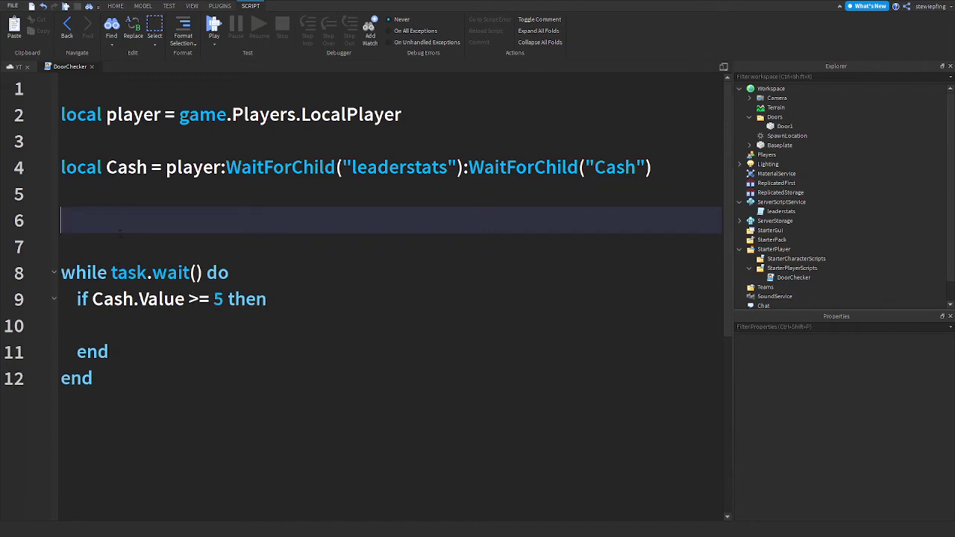
pyautogui.write('local ')
pyautogui.write('p')
pyautogui.press('BackSpace')
pyautogui.write('Proic')
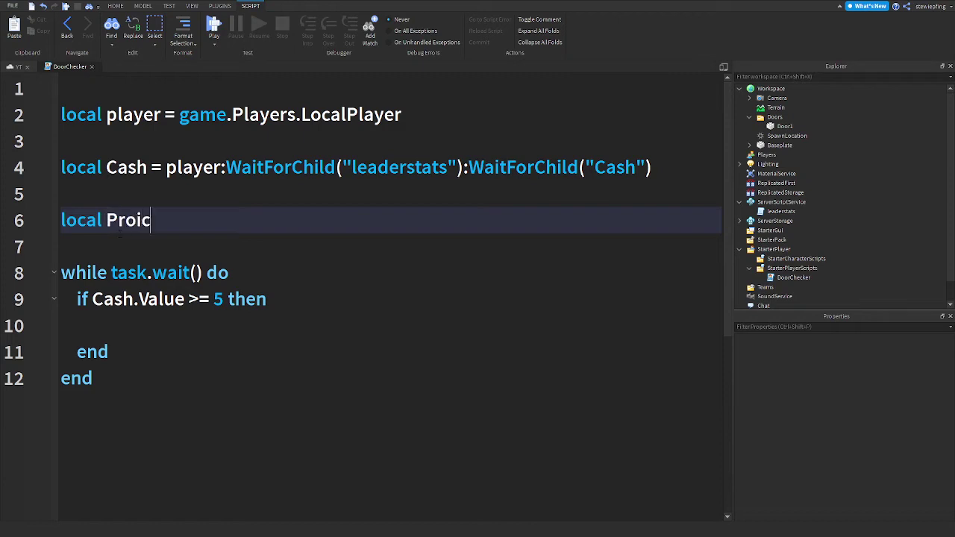
pyautogui.press('BackSpace')
pyautogui.press('BackSpace')
pyautogui.press('BackSpace')
pyautogui.write('ices =')
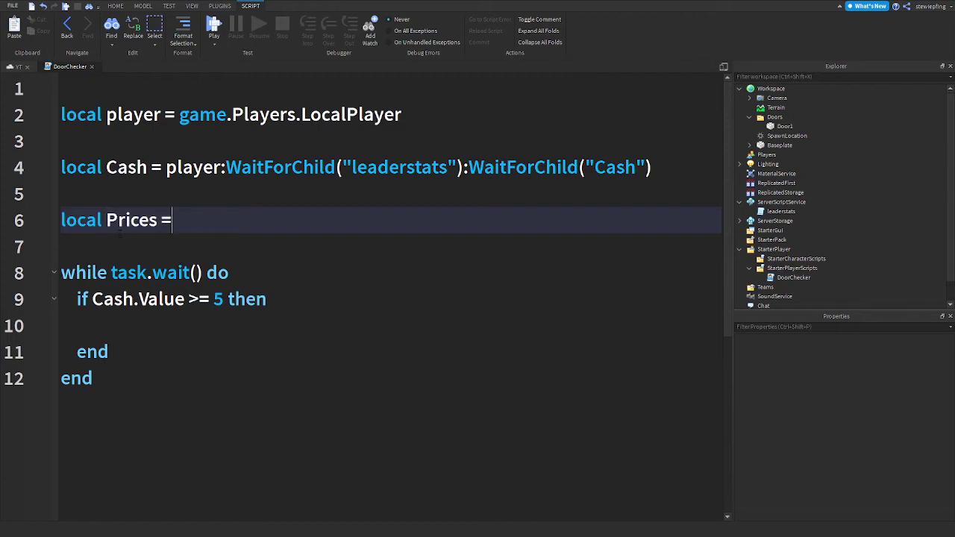
pyautogui.write(' {')
pyautogui.press('Return')
# Step: Fill the table with FirstDoor = 5;, Second = 20; and Third = 50
pyautogui.write('Fir')
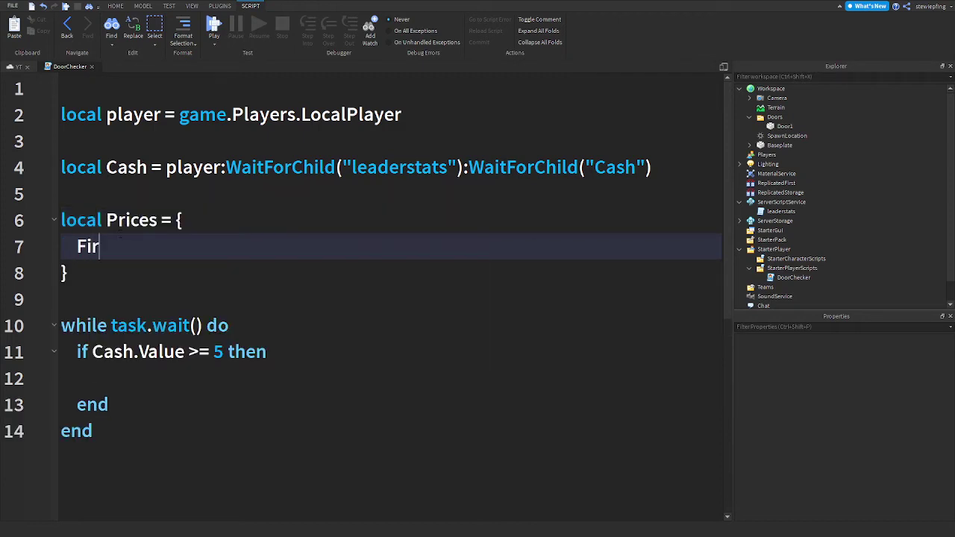
pyautogui.write('stDoro')
pyautogui.press('BackSpace')
pyautogui.press('BackSpace')
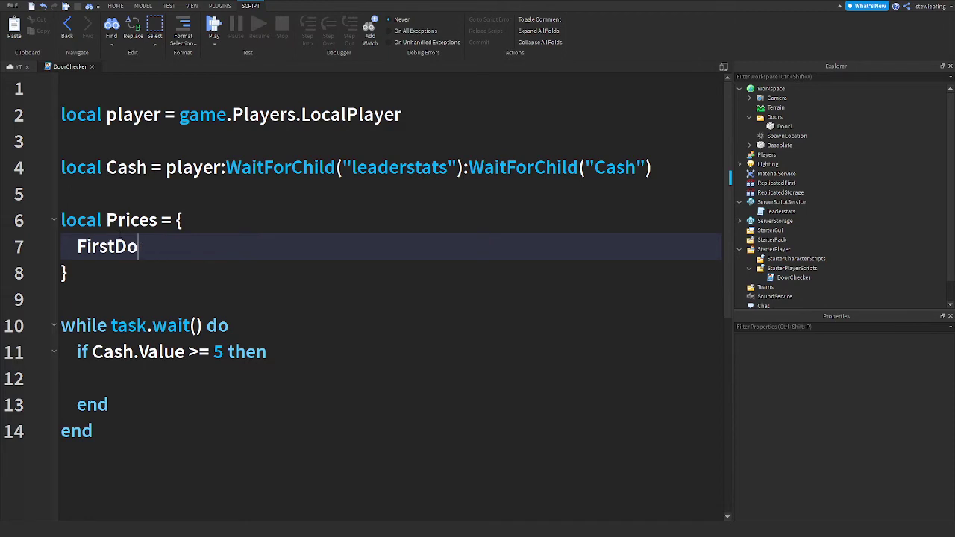
pyautogui.write('or = 5t')
pyautogui.press('BackSpace')
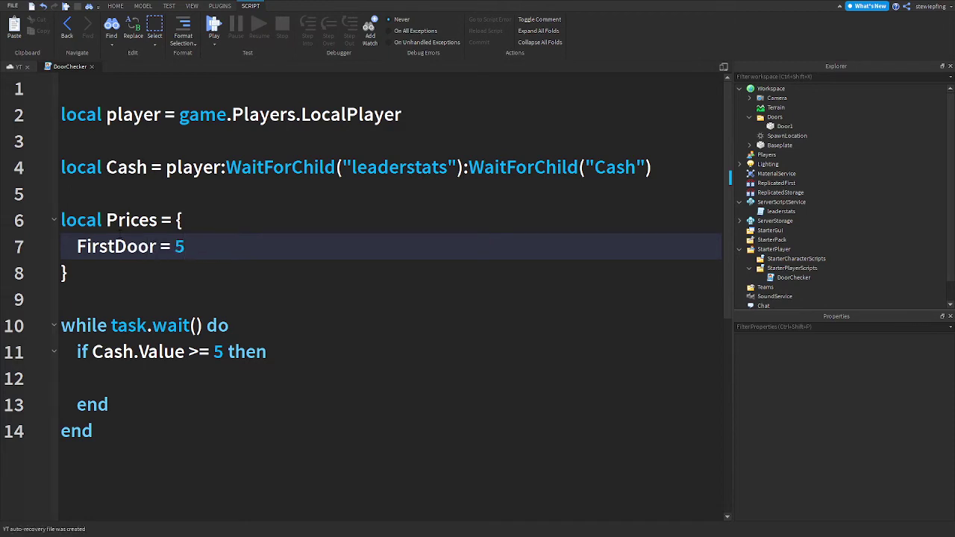
pyautogui.write(';')
pyautogui.press('Return')
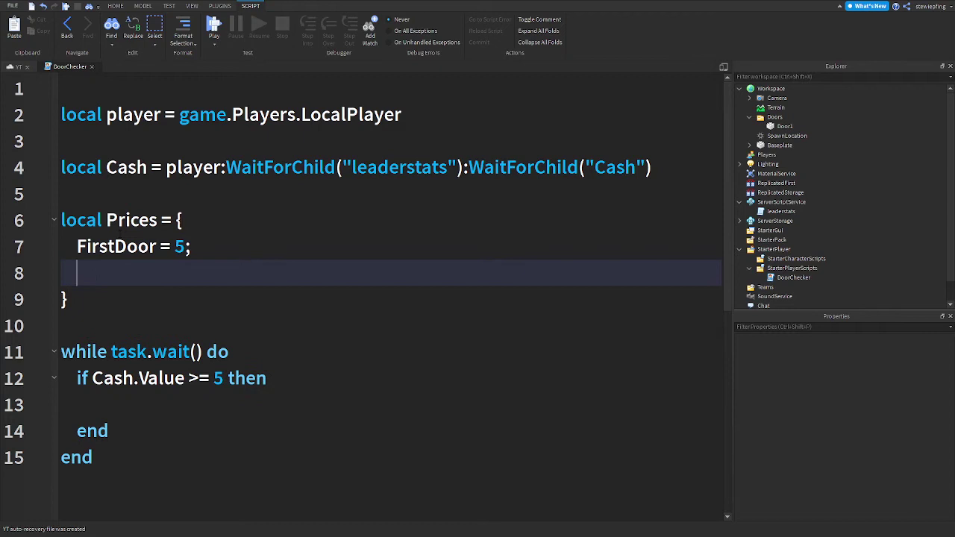
pyautogui.write('Second')
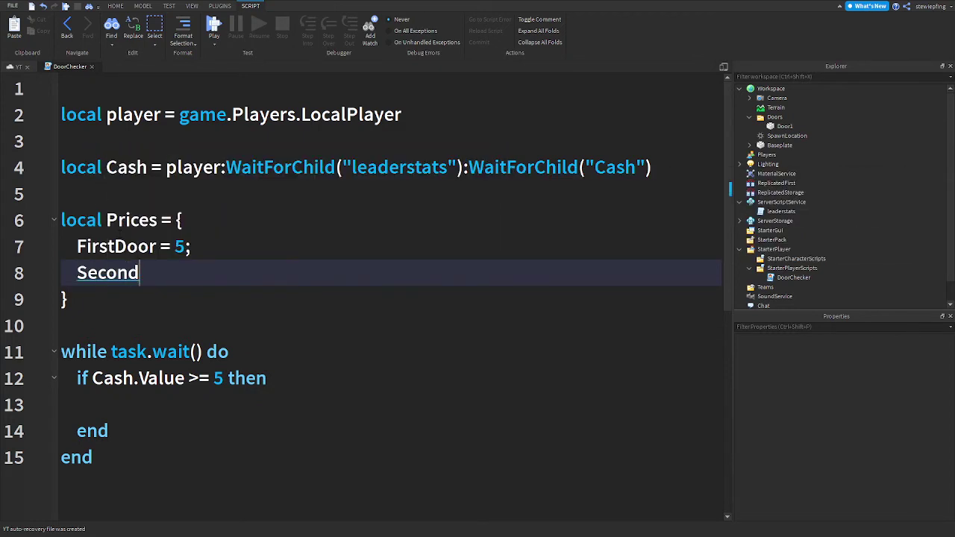
pyautogui.write(' =')
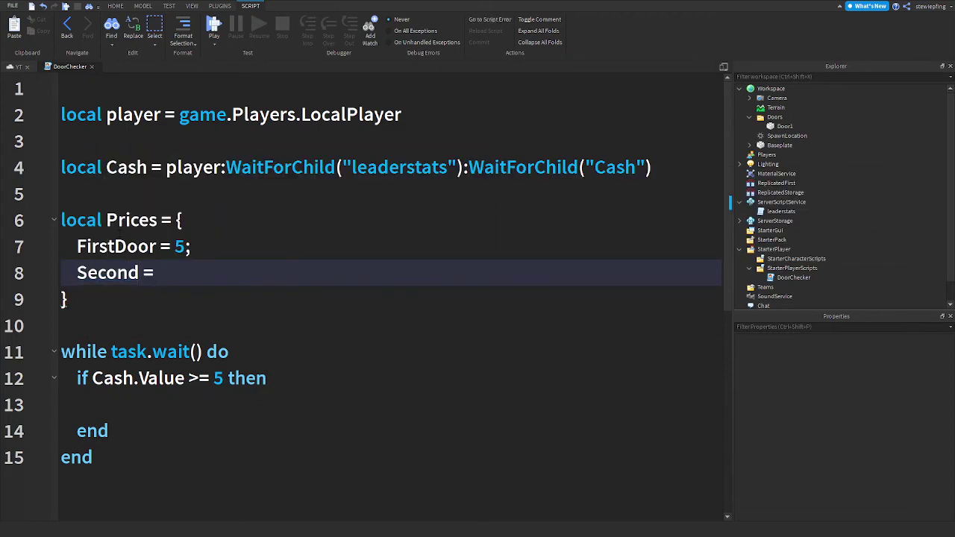
pyautogui.write(' 1')
pyautogui.press('BackSpace')
pyautogui.write('20')
pyautogui.write(';')
pyautogui.press('Return')
pyautogui.write('Th')
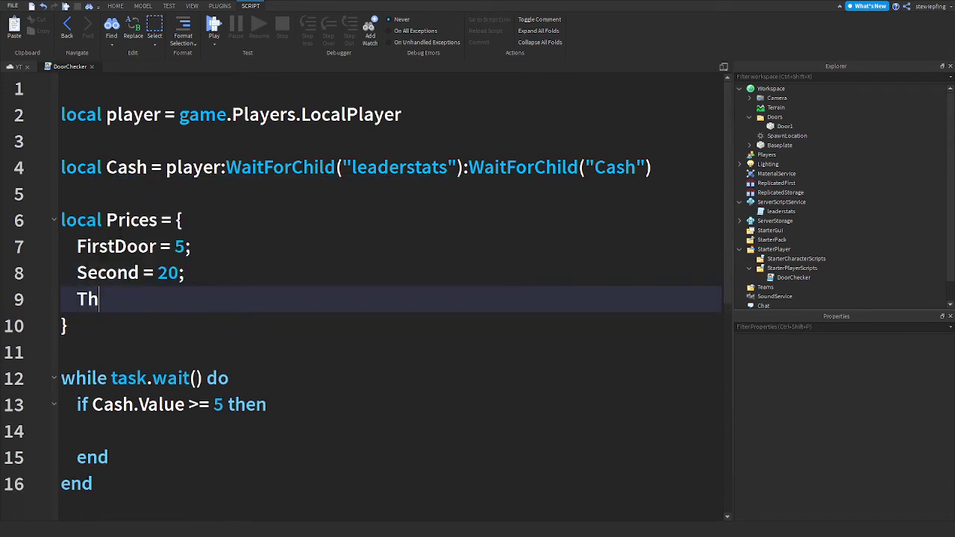
pyautogui.write('ird = 5')
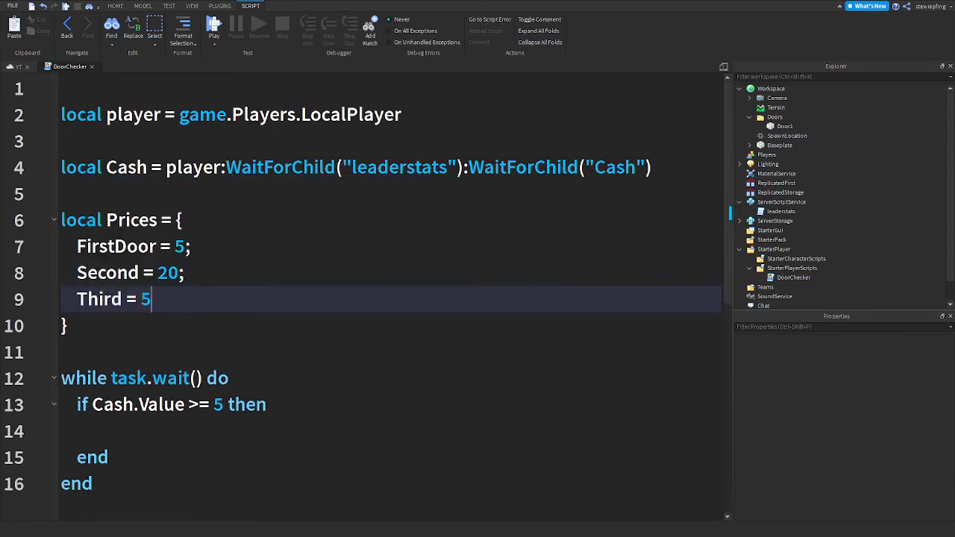
pyautogui.write('0')
# Step: In the 3D scene, duplicate Door1 twice so three doors stand side by side
pyautogui.click(19, 66)
pyautogui.moveTo(420, 314); pyautogui.dragTo(371, 275, button='right')
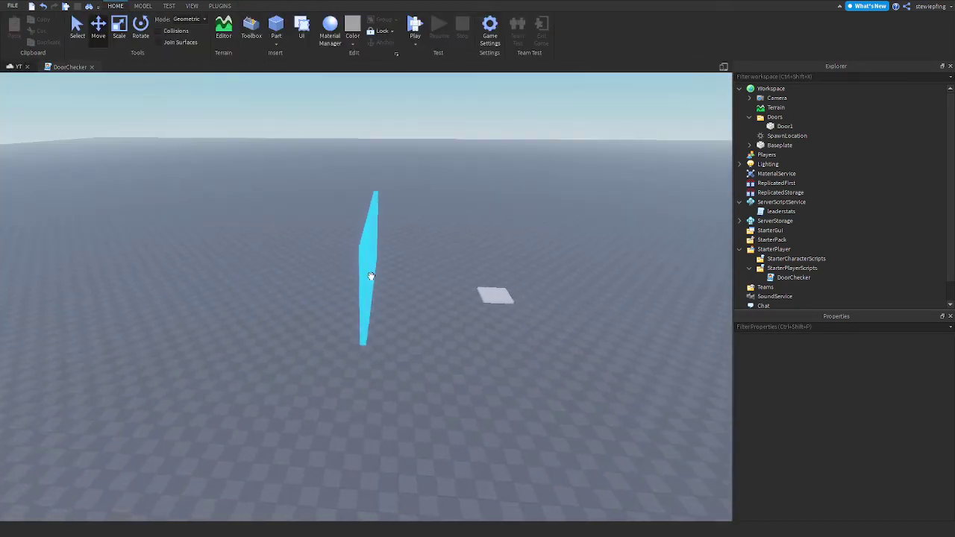
pyautogui.click(366, 276)
pyautogui.hotkey('ctrl', 'd')
pyautogui.moveTo(328, 252); pyautogui.dragTo(173, 256)
pyautogui.press('a')
pyautogui.hotkey('ctrl', 'd')
pyautogui.click(326, 385)
# Step: Colour the middle door red and the left door Sea green
pyautogui.click(340, 266)
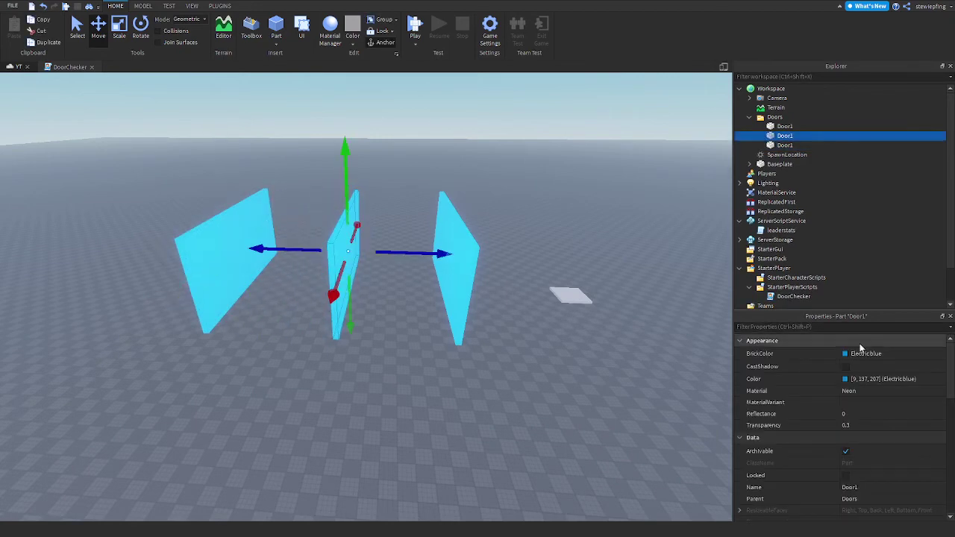
pyautogui.click(844, 352)
pyautogui.click(864, 399)
pyautogui.click(211, 255)
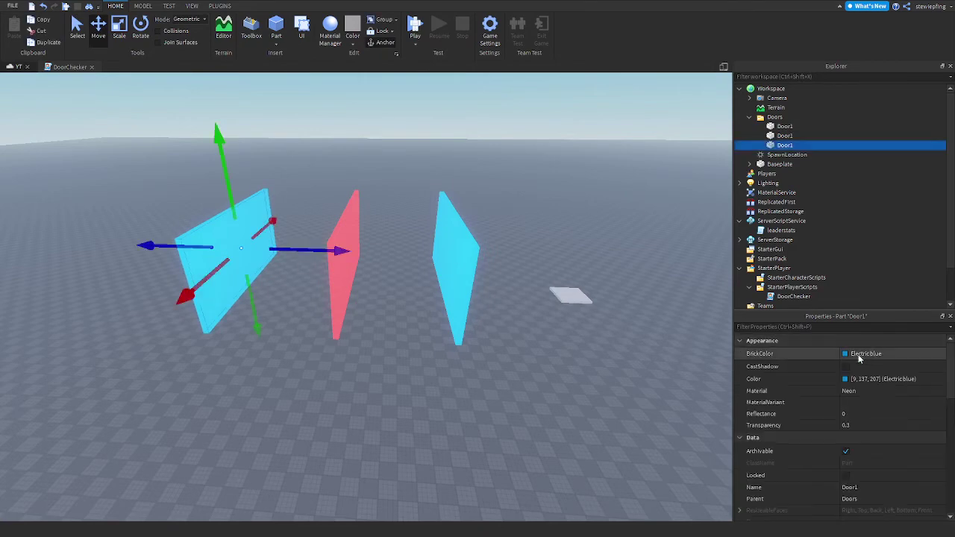
pyautogui.click(843, 353)
pyautogui.click(795, 374)
pyautogui.click(295, 358)
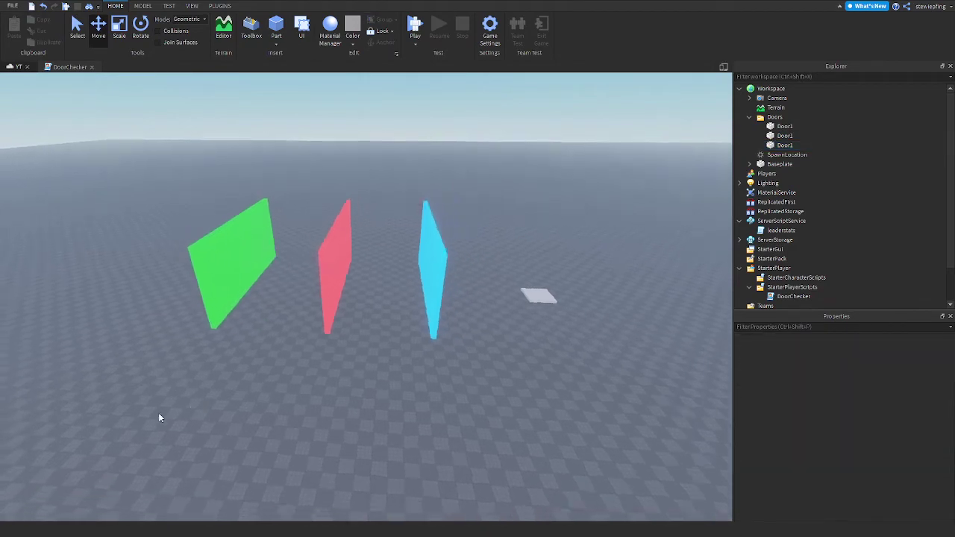
pyautogui.scroll(-5, 82, 336)
# Step: Rename the red door to Door2 and the green door to Door3
pyautogui.click(267, 277)
pyautogui.keyDown('ctrl'); pyautogui.click(320, 288); pyautogui.keyUp('ctrl')
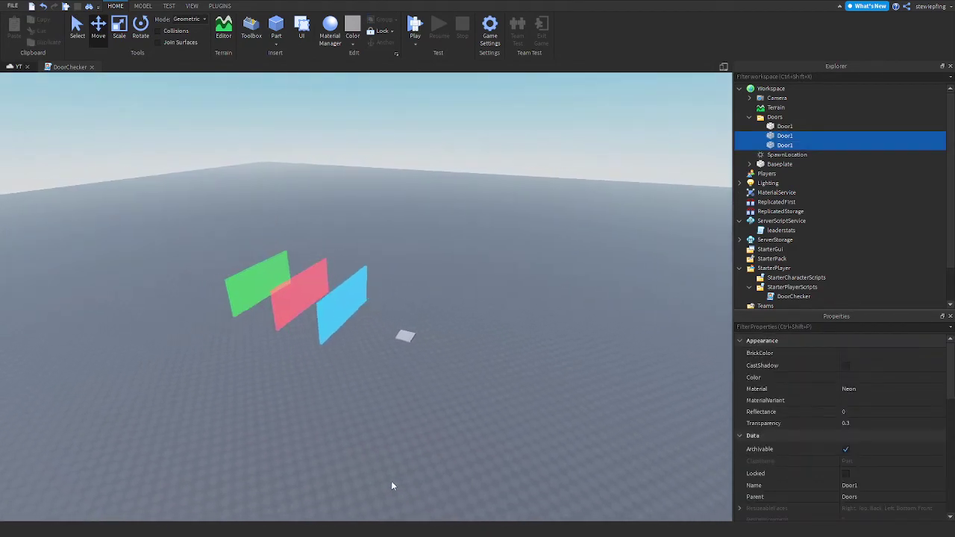
pyautogui.click(391, 486)
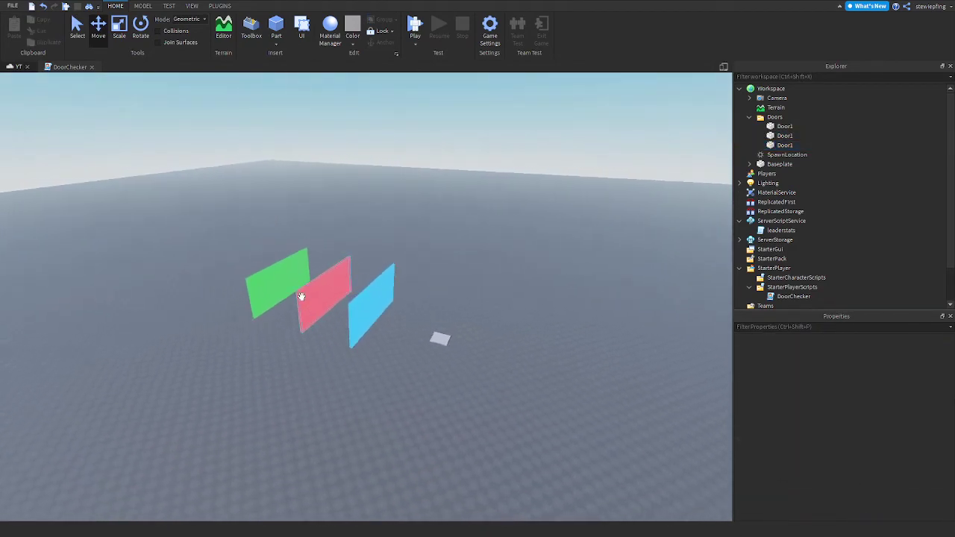
pyautogui.click(326, 294)
pyautogui.click(878, 487)
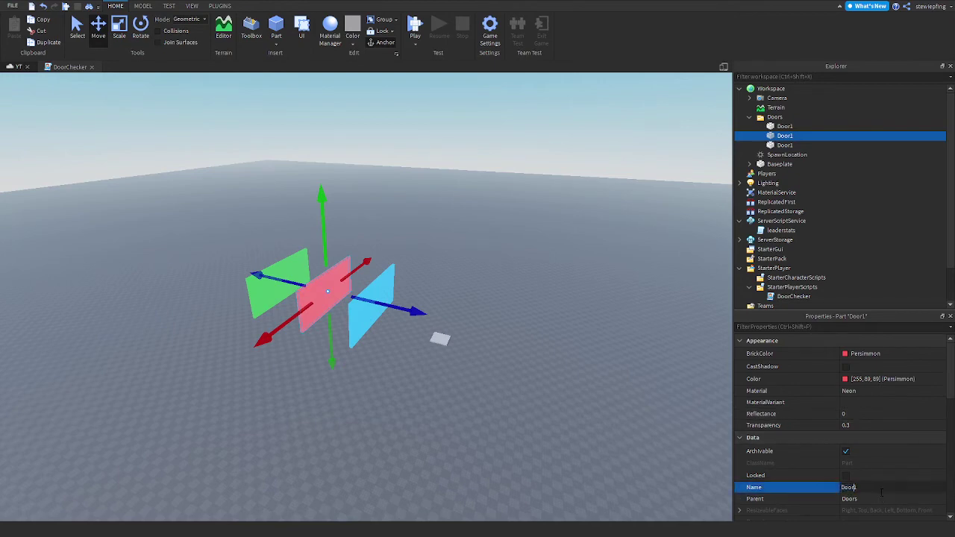
pyautogui.write('2')
pyautogui.click(250, 297)
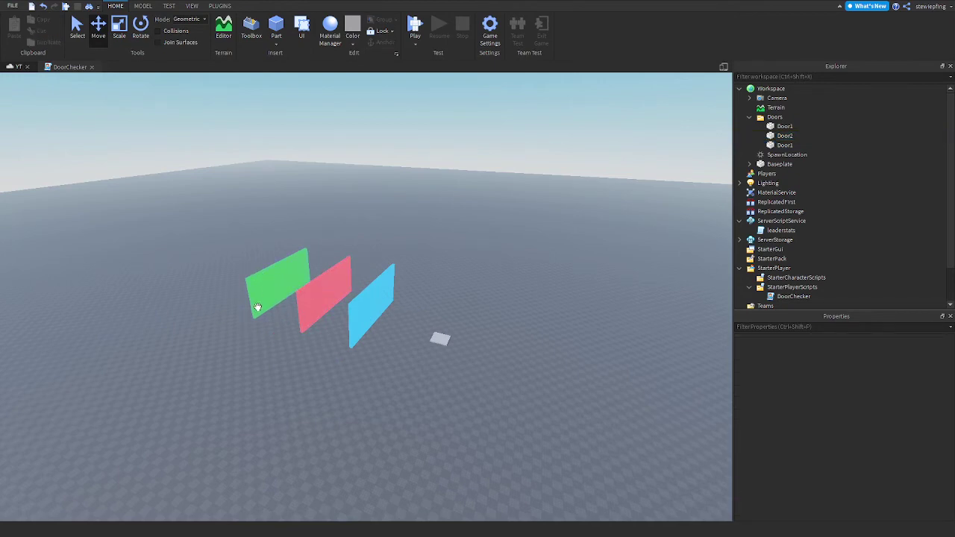
pyautogui.click(903, 488)
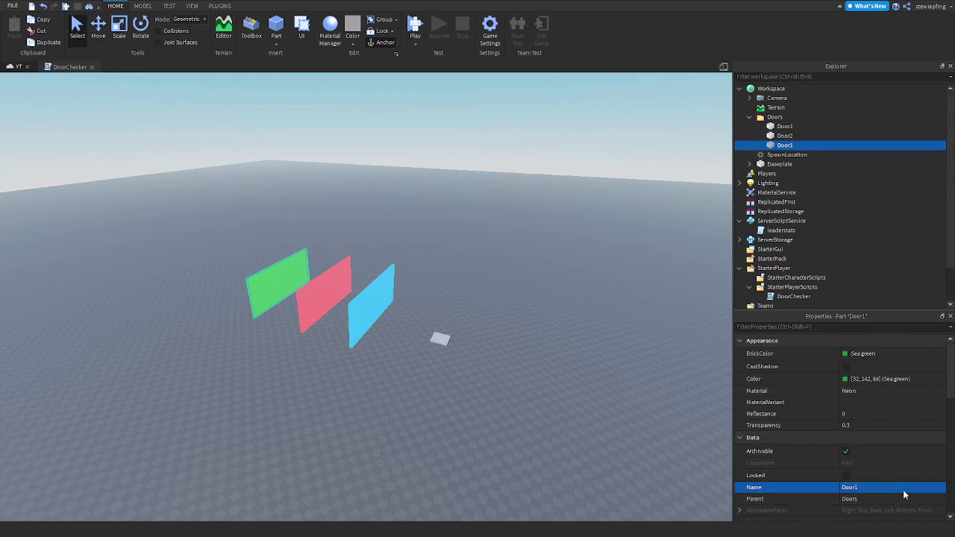
pyautogui.click(903, 489)
pyautogui.press('BackSpace')
pyautogui.write('3')
pyautogui.press('Return')
pyautogui.click(69, 314)
pyautogui.scroll(5, 310, 244)
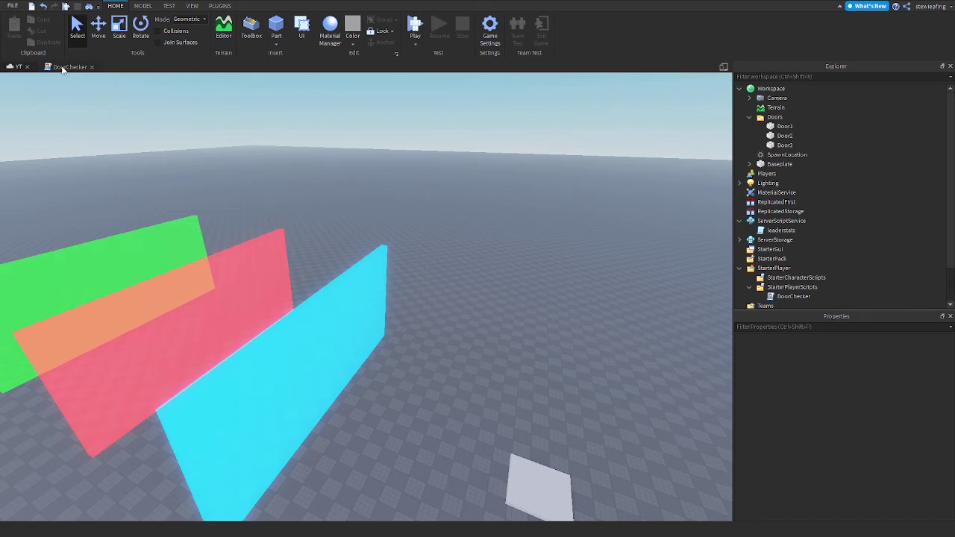
# Step: In DoorChecker, replace the hard-coded 5 in the Cash condition with Prices.FirstDoor
pyautogui.click(69, 67)
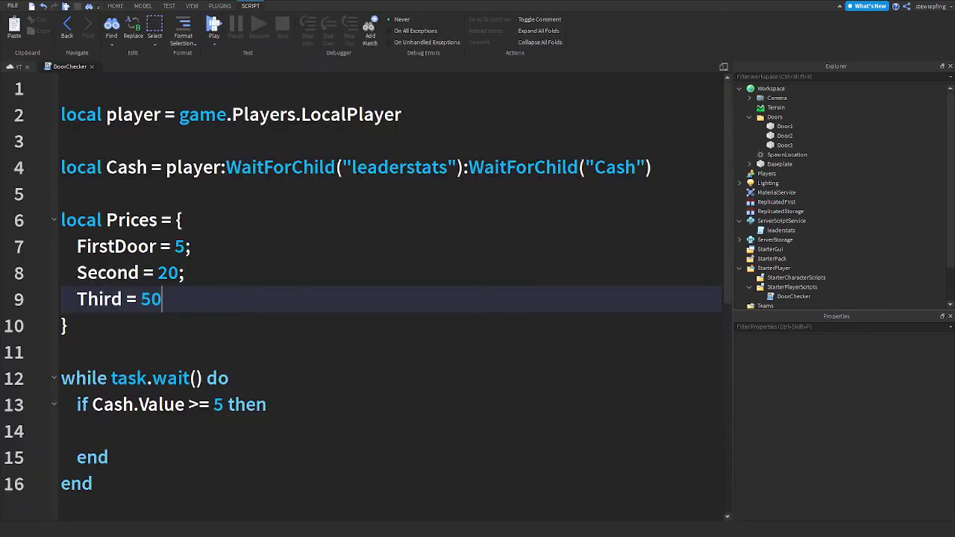
pyautogui.scroll(-1, 366, 284)
pyautogui.click(223, 350)
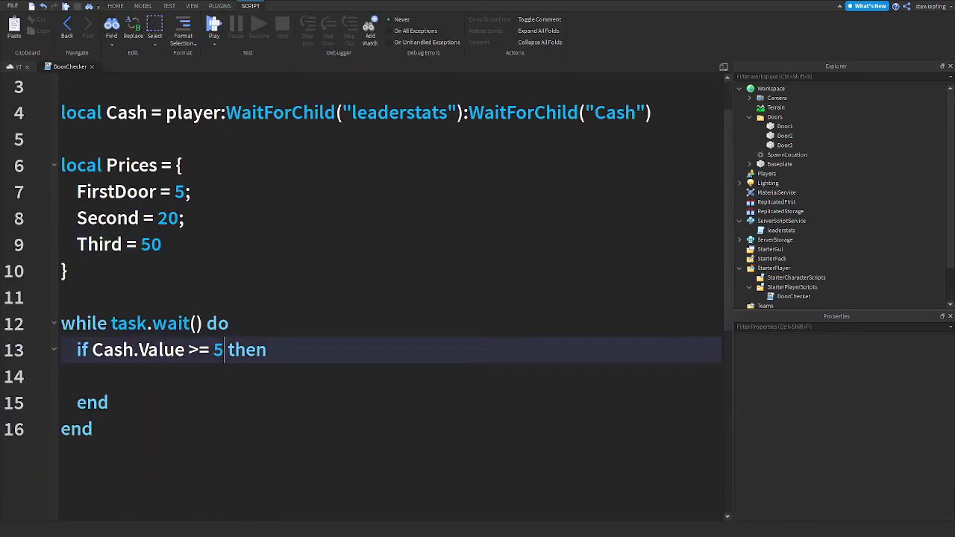
pyautogui.press('BackSpace')
pyautogui.write('p')
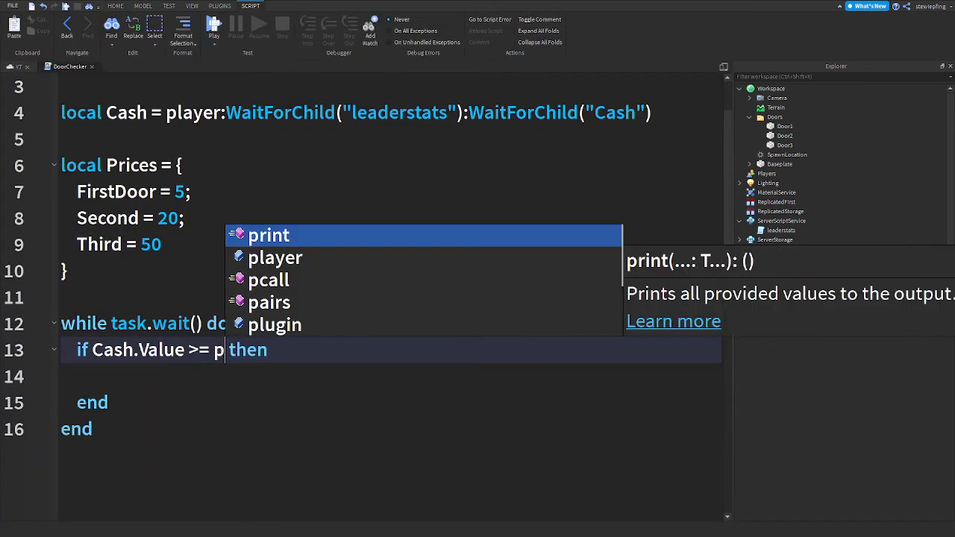
pyautogui.write('r')
pyautogui.press('Down')
pyautogui.press('Tab')
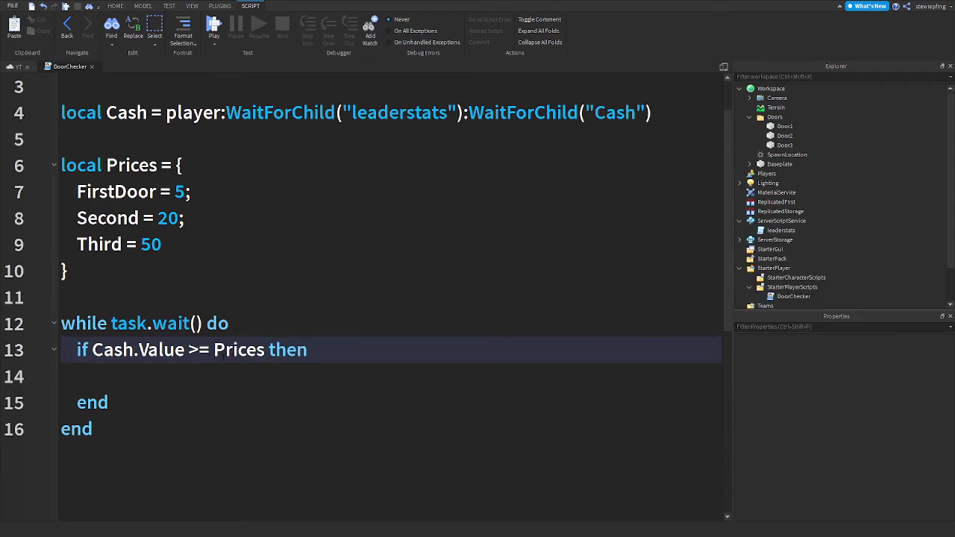
pyautogui.write('.f')
pyautogui.press('Tab')
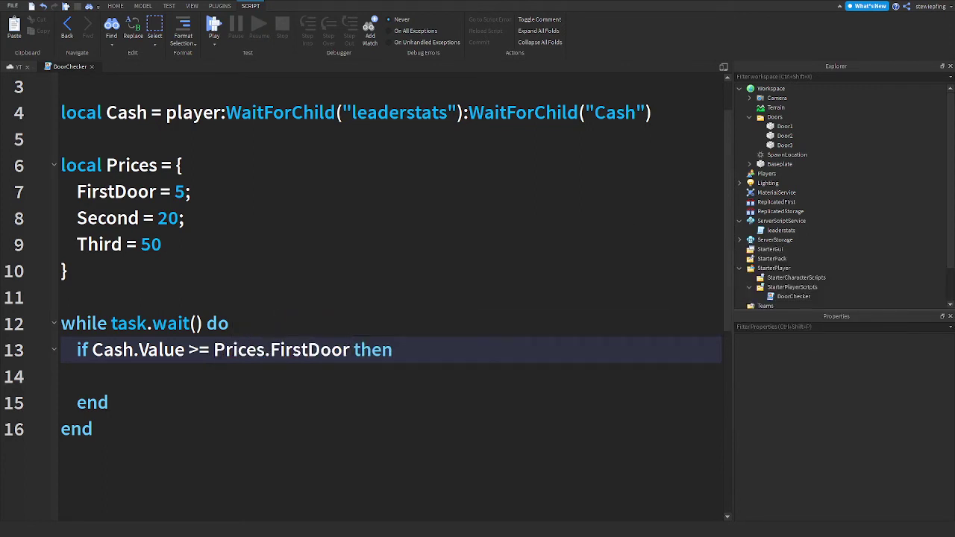
pyautogui.doubleClick(179, 192)
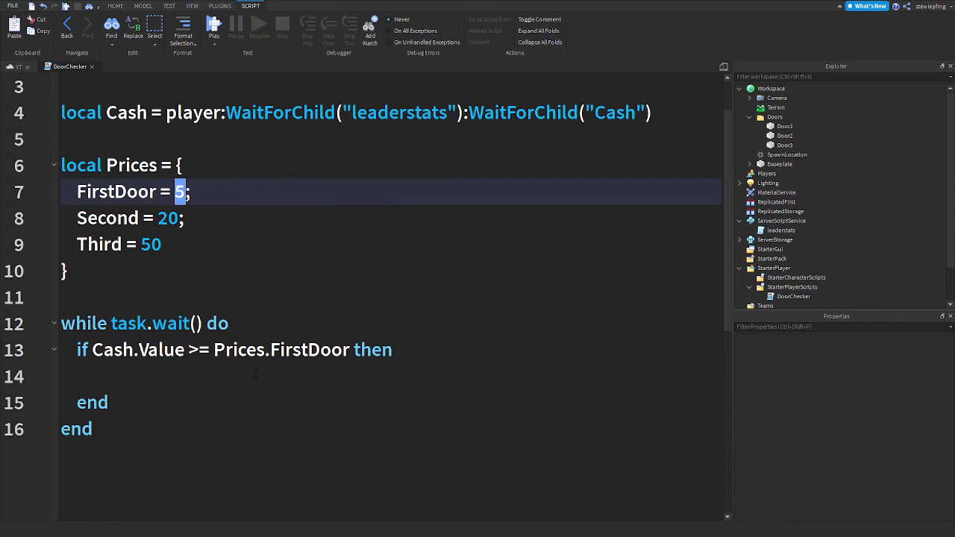
# Step: Insert a blank line after the player declaration, above the Cash declaration
pyautogui.click(200, 371)
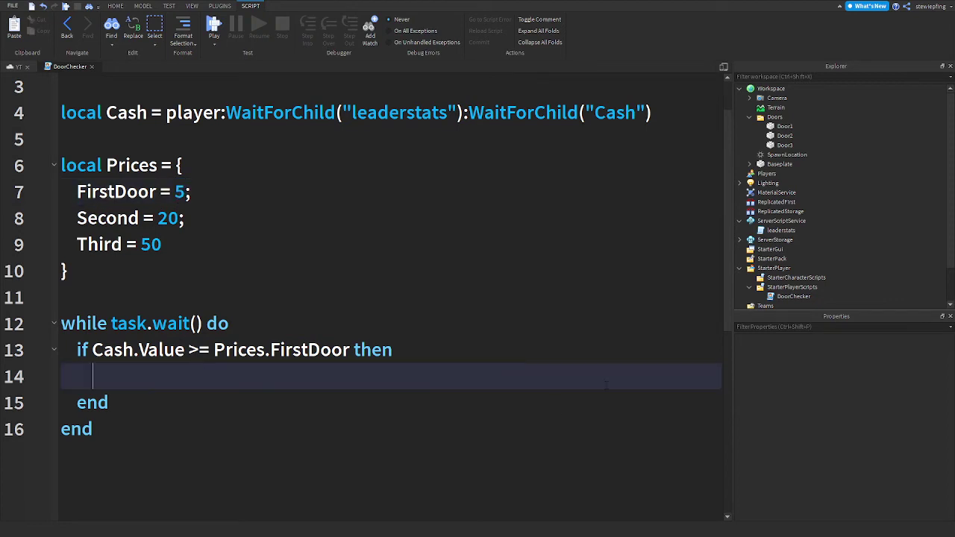
pyautogui.scroll(1, 606, 384)
pyautogui.click(110, 119)
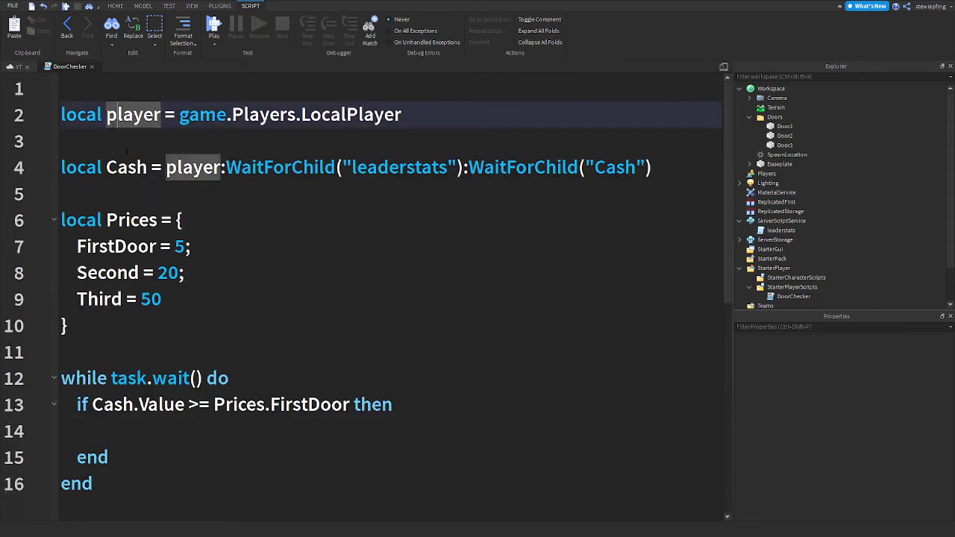
pyautogui.click(128, 151)
pyautogui.press('Return')
pyautogui.press('Return')
# Step: Declare local Doors = game.Workspace.Doors above the Cash line
pyautogui.press('Up')
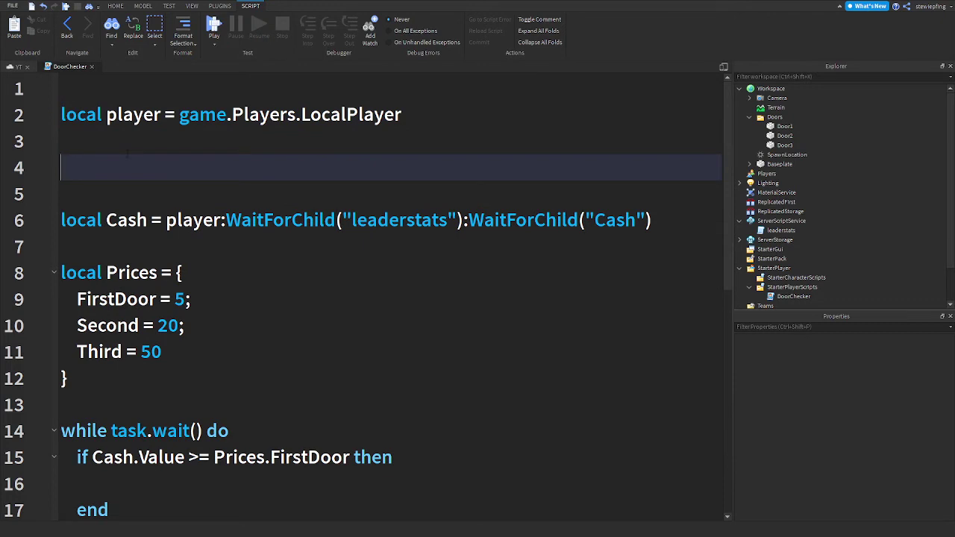
pyautogui.write('local')
pyautogui.write('Doro')
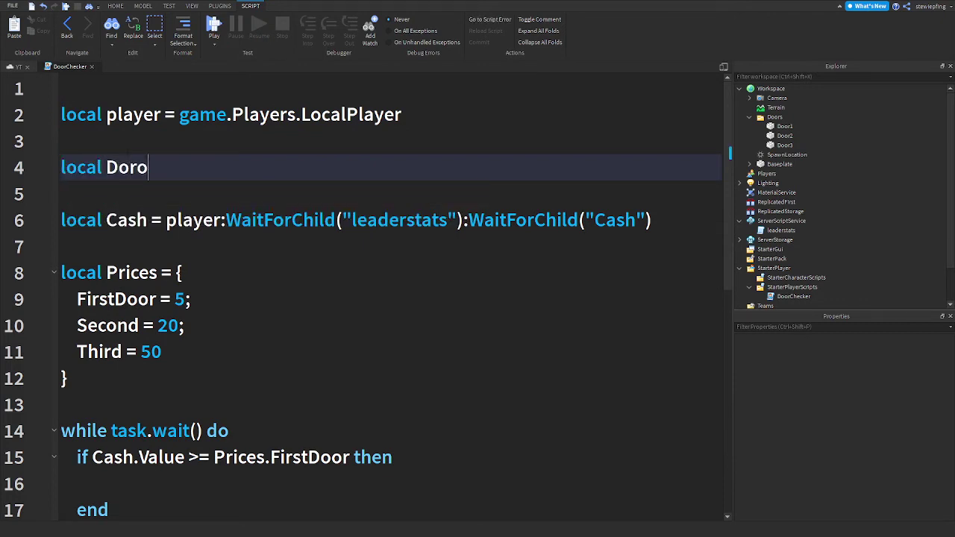
pyautogui.write('s')
pyautogui.press('BackSpace')
pyautogui.press('BackSpace')
pyautogui.press('BackSpace')
pyautogui.write('ors = ga')
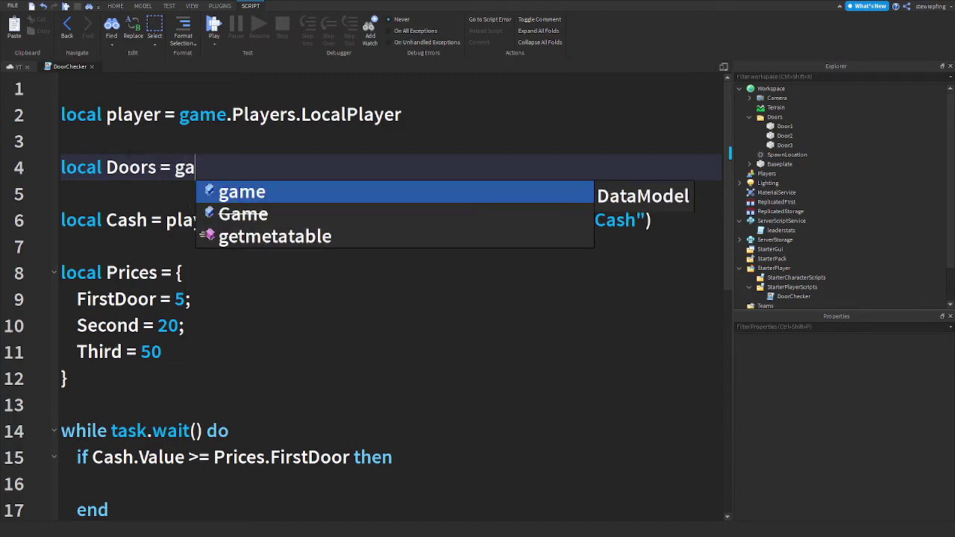
pyautogui.write('me.Workspace.Do')
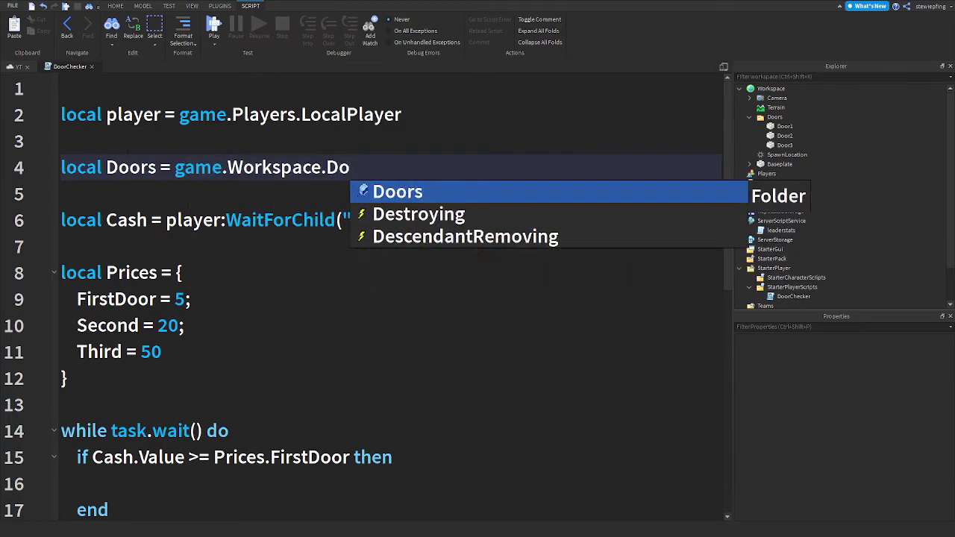
pyautogui.press('Tab')
# Step: Add Doors.Door1.Transparency = 1 inside the FirstDoor if block
pyautogui.scroll(-2, 147, 326)
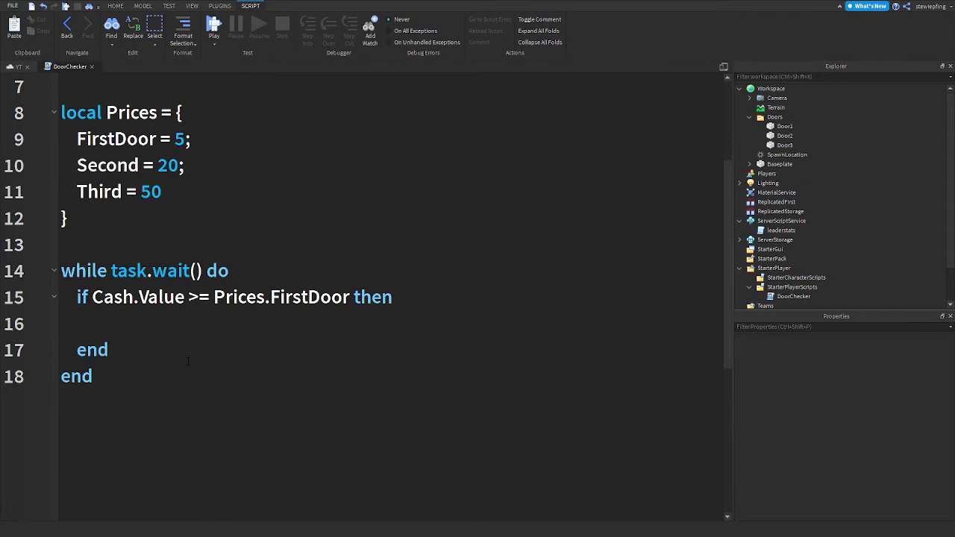
pyautogui.click(147, 324)
pyautogui.write('Doors.')
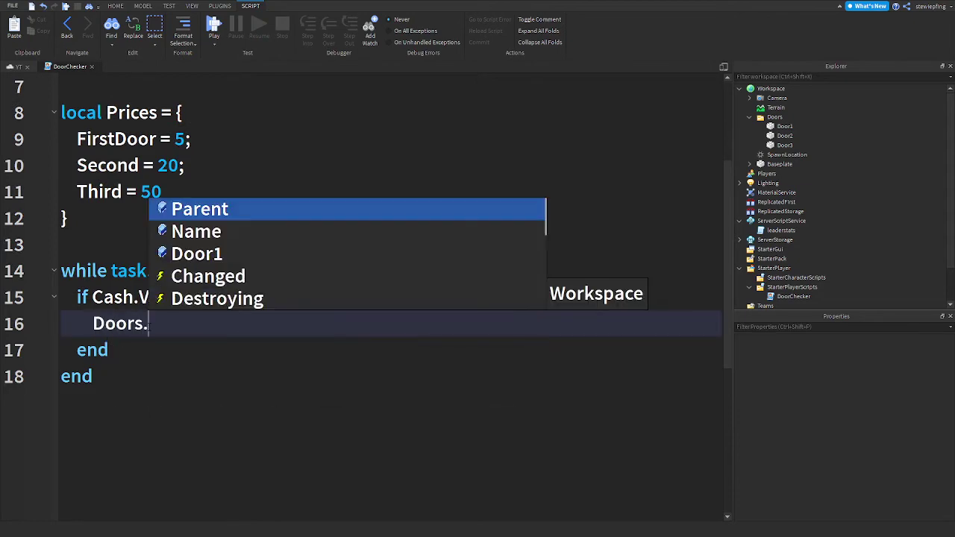
pyautogui.write('Do')
pyautogui.press('Tab')
pyautogui.write('.Tr')
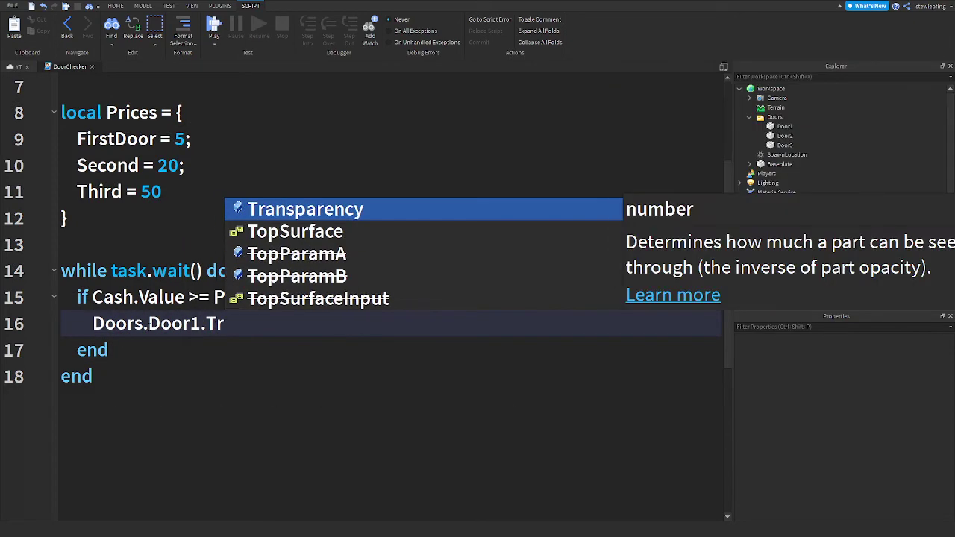
pyautogui.press('Tab')
pyautogui.write('= 1')
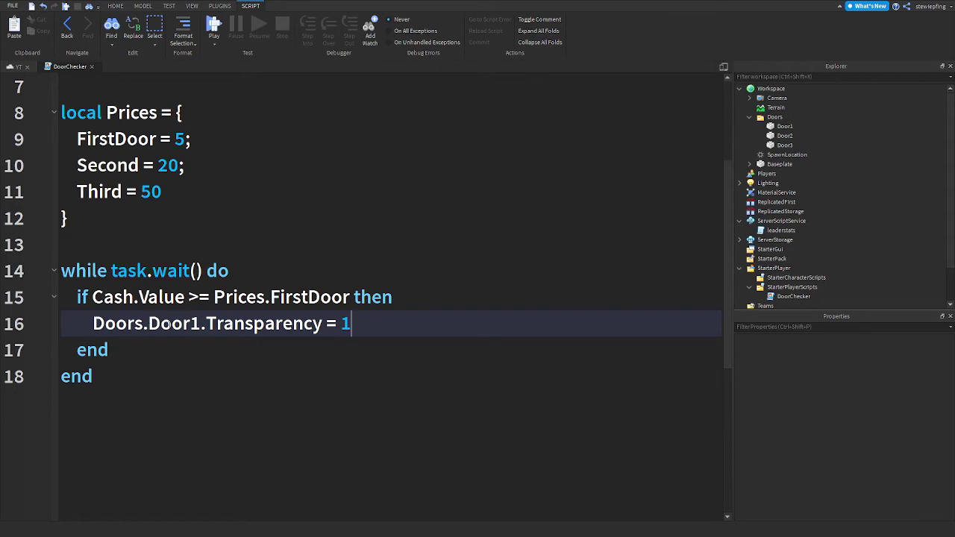
pyautogui.scroll(-2, 114, 293)
pyautogui.moveTo(124, 251); pyautogui.dragTo(64, 191)
pyautogui.hotkey('ctrl', 'c')
pyautogui.click(97, 270)
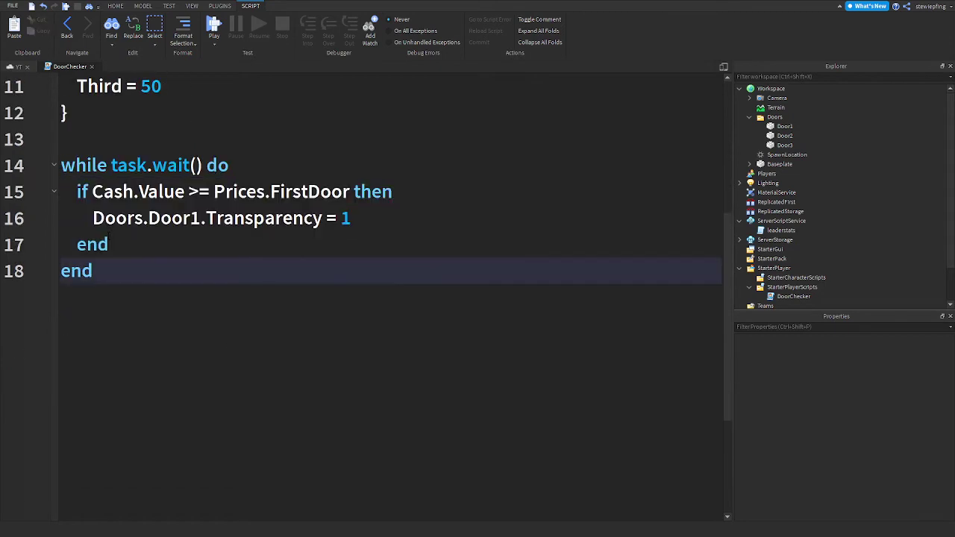
pyautogui.keyDown('shift'); pyautogui.click(113, 245); pyautogui.keyUp('shift')
pyautogui.click(181, 250)
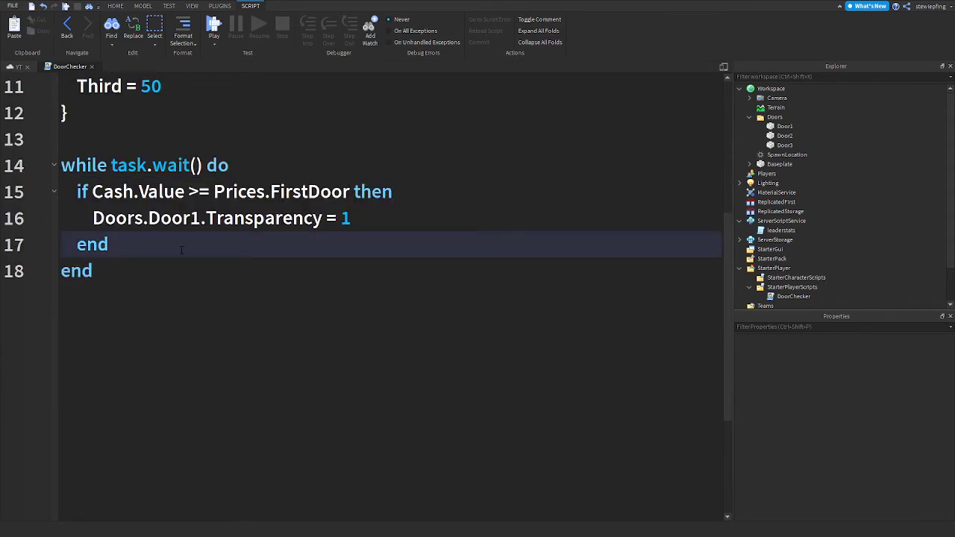
# Step: Add a dashed comment separator line below the Door1 if block
pyautogui.press('Return')
pyautogui.press('Return')
pyautogui.press('Return')
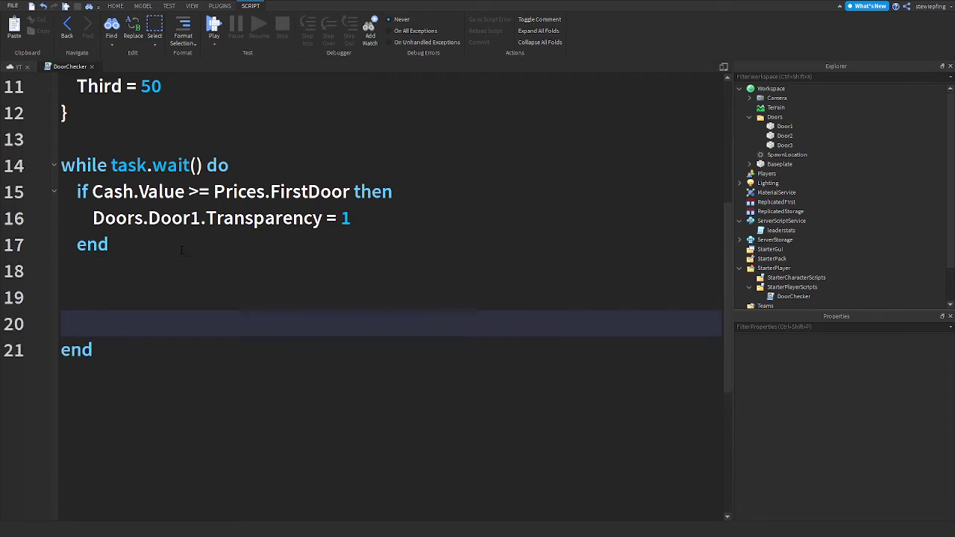
pyautogui.press('Up')
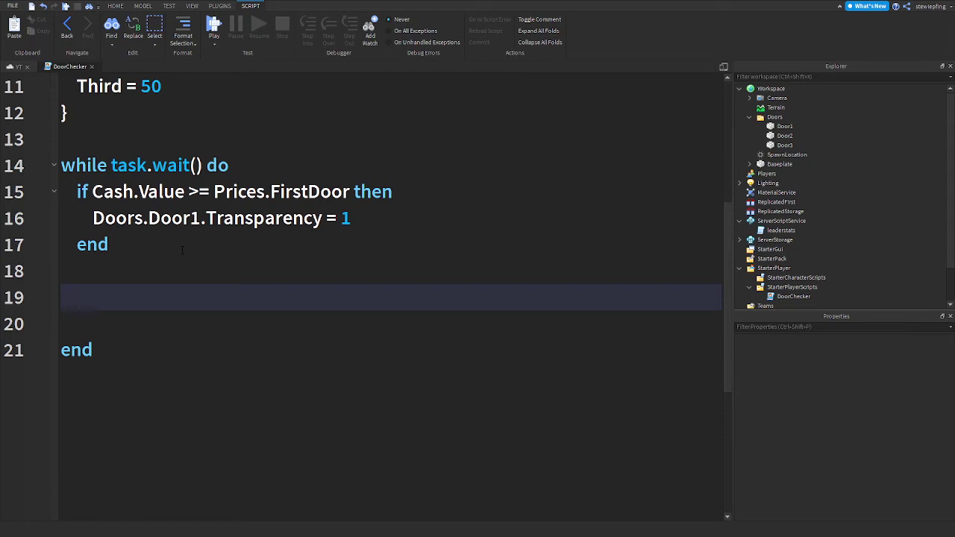
pyautogui.write('---------------------------------------')
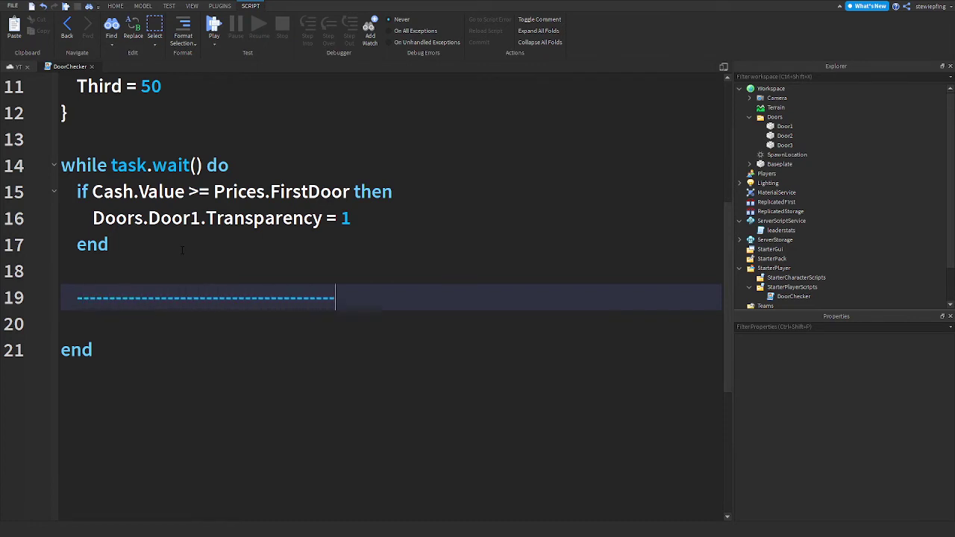
pyautogui.write('-------------------')
pyautogui.press('Home')
pyautogui.write('-')
pyautogui.press('BackSpace')
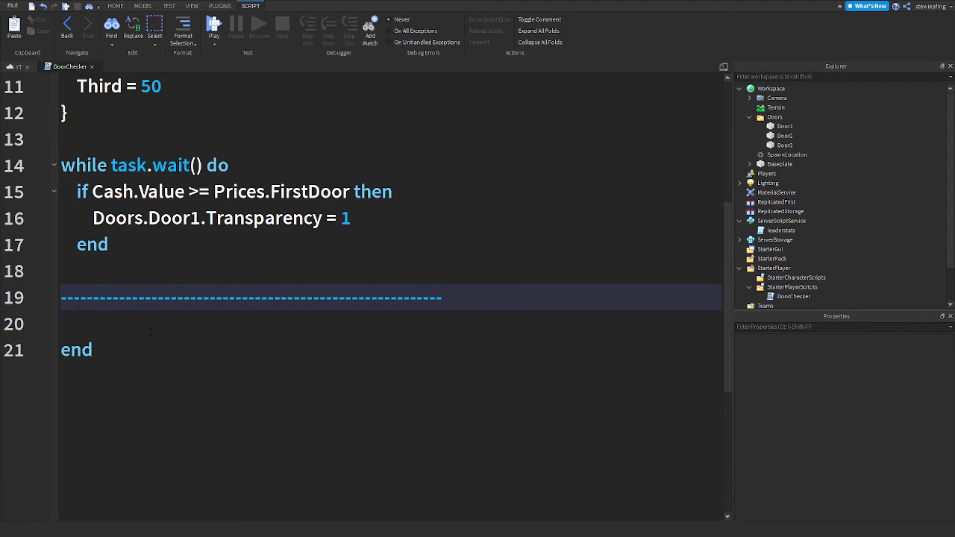
pyautogui.click(461, 314)
pyautogui.press('Up')
pyautogui.write('------------------------')
# Step: Paste a copy of the Door1 if block below the separator, comparing against Prices.Second
pyautogui.scroll(1, 373, 299)
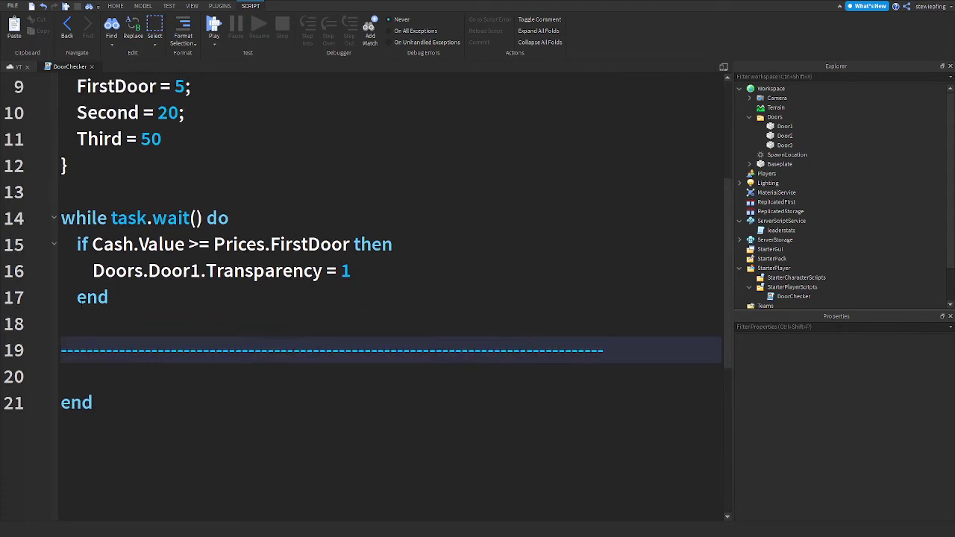
pyautogui.moveTo(116, 298); pyautogui.dragTo(53, 252)
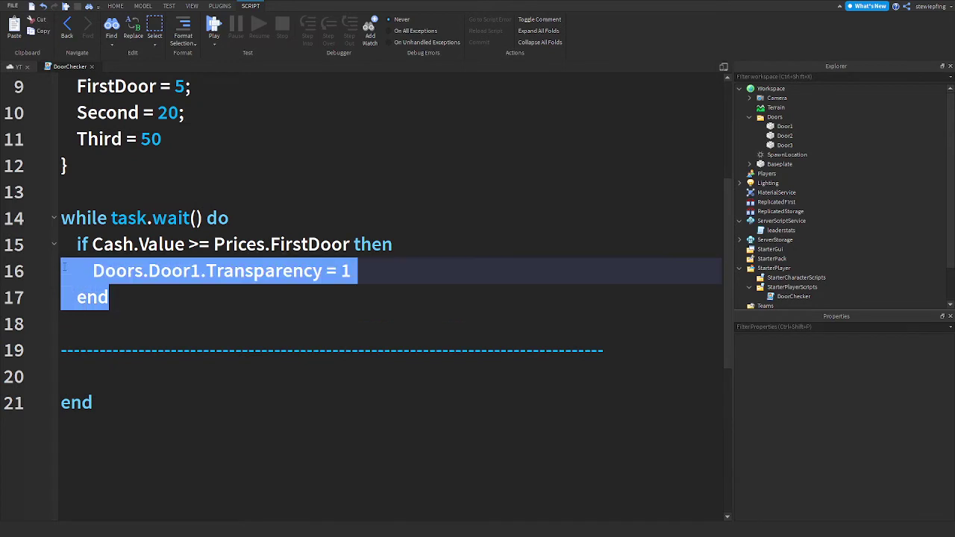
pyautogui.click(109, 376)
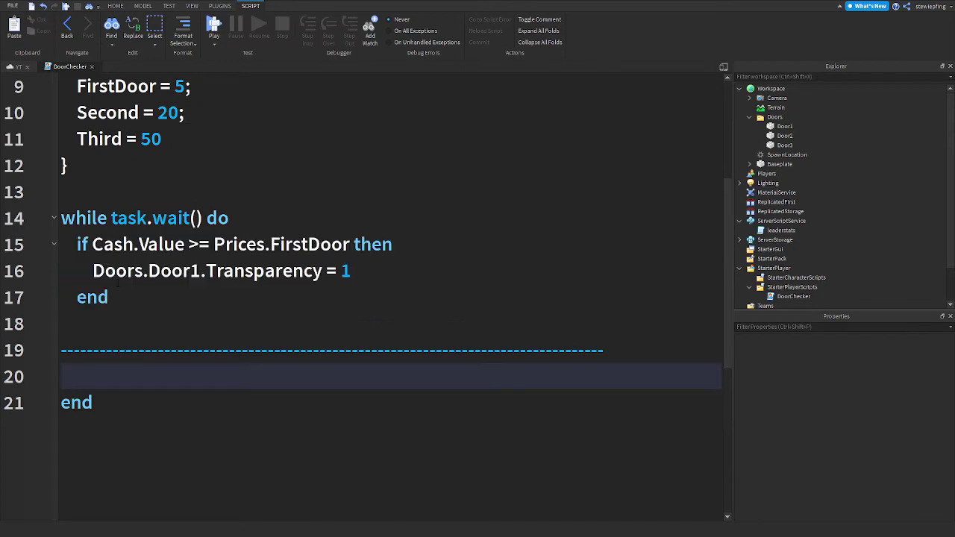
pyautogui.press('Return')
pyautogui.press('Return')
pyautogui.press('Up')
pyautogui.press('Up')
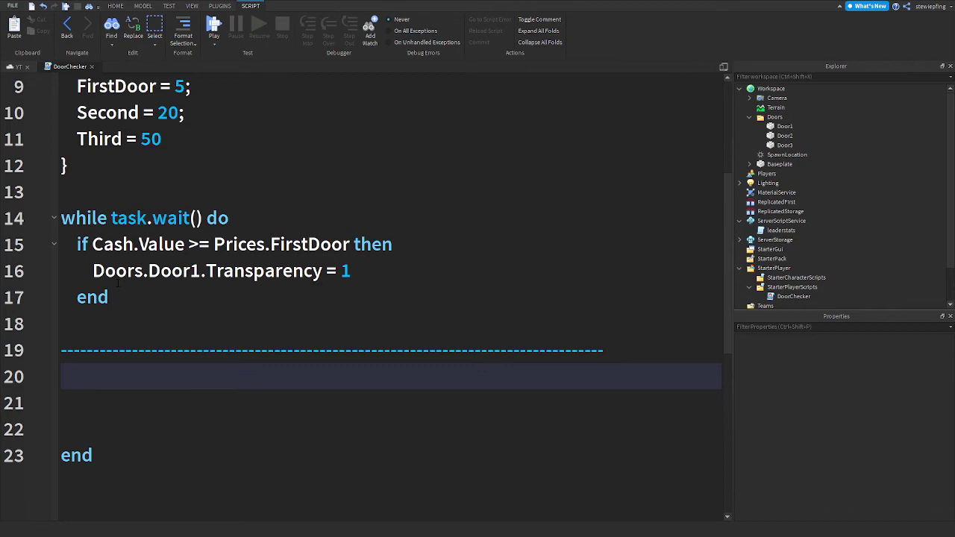
pyautogui.press('Down')
pyautogui.hotkey('ctrl', 'v')
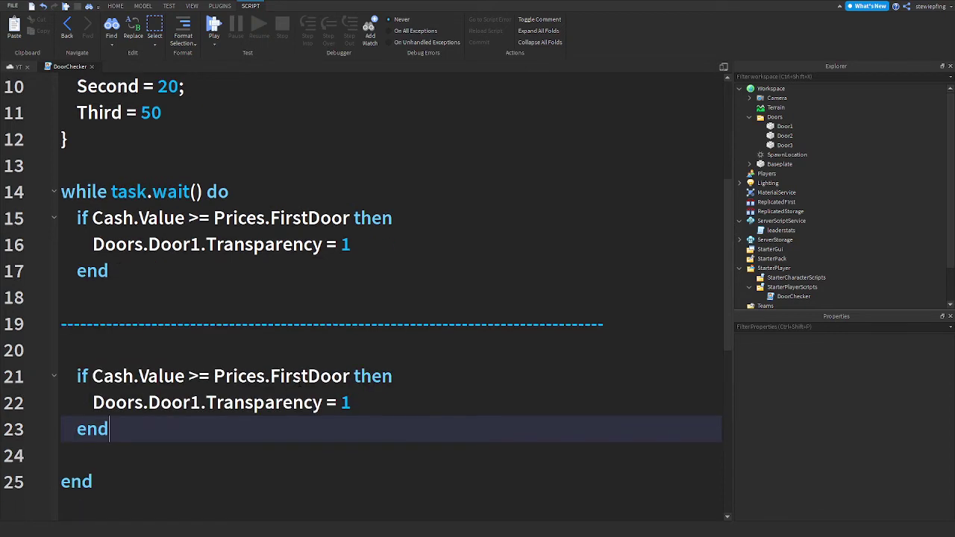
pyautogui.doubleClick(302, 377)
pyautogui.press('BackSpace')
pyautogui.write('Se')
pyautogui.press('Tab')
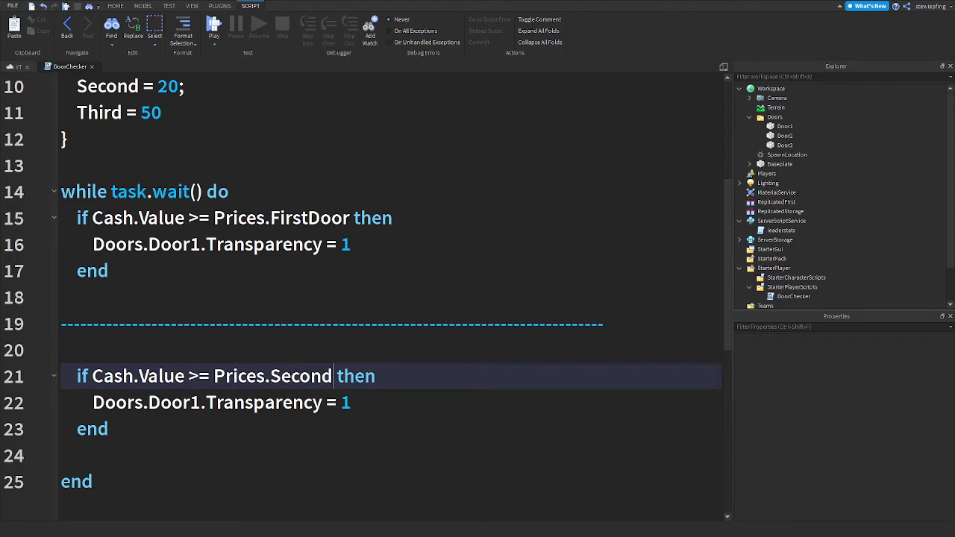
# Step: Change the copied block's door reference from Door1 to Door2
pyautogui.click(175, 403)
pyautogui.doubleClick(175, 403)
pyautogui.press('BackSpace')
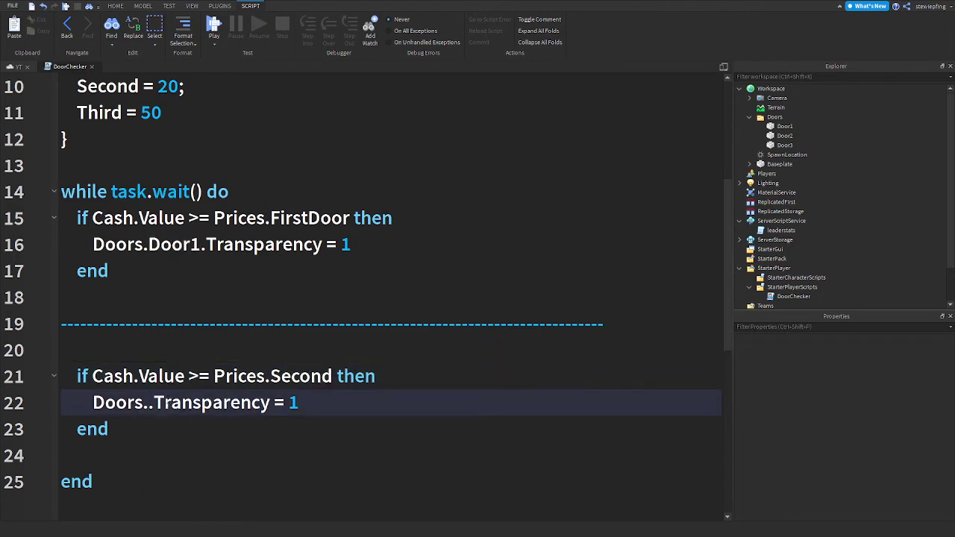
pyautogui.write('D')
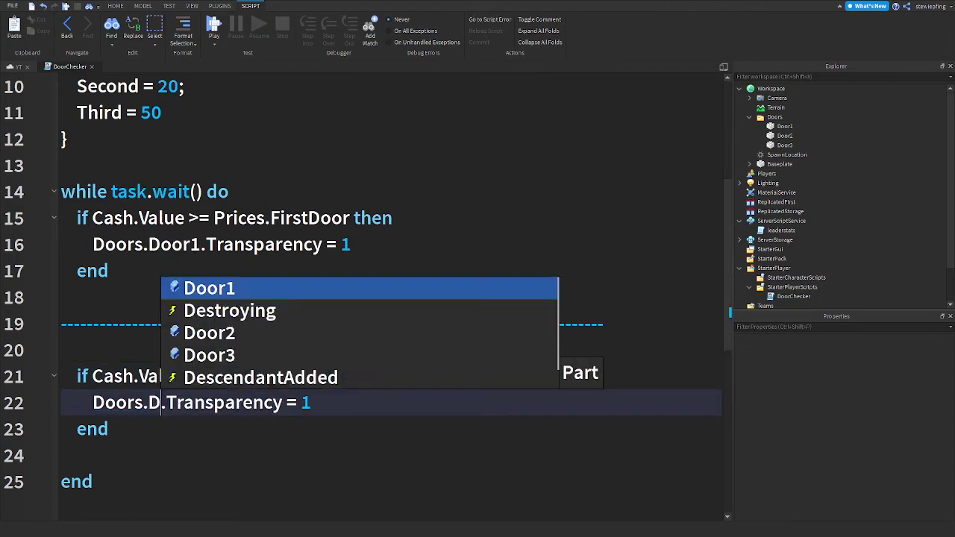
pyautogui.write('or')
pyautogui.press('Escape')
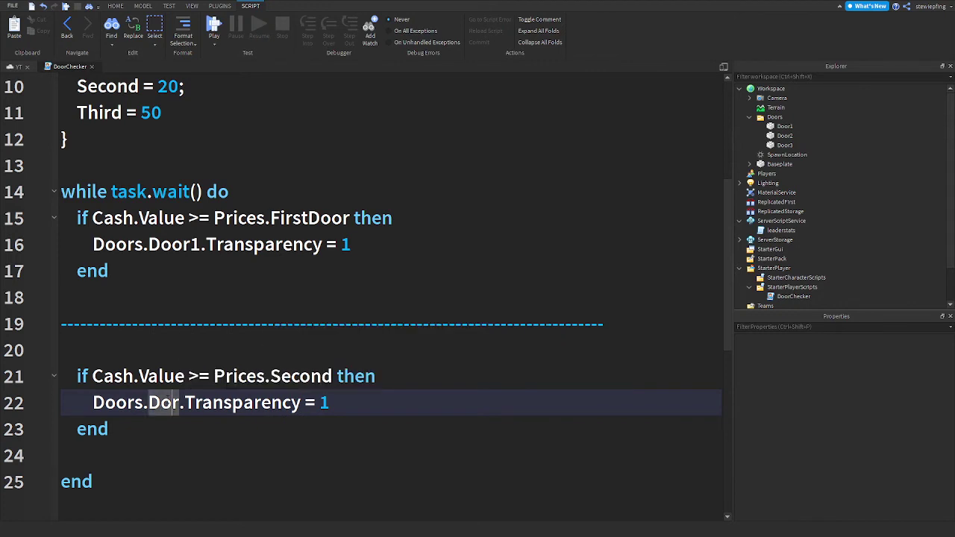
pyautogui.write('r')
pyautogui.press('Down')
pyautogui.press('Tab')
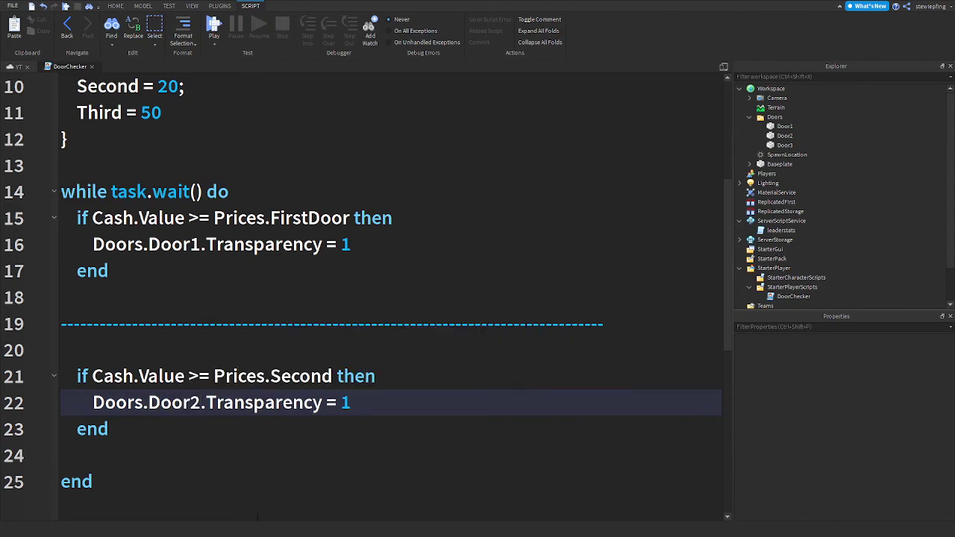
pyautogui.scroll(-2, 257, 515)
pyautogui.moveTo(604, 271); pyautogui.dragTo(61, 271)
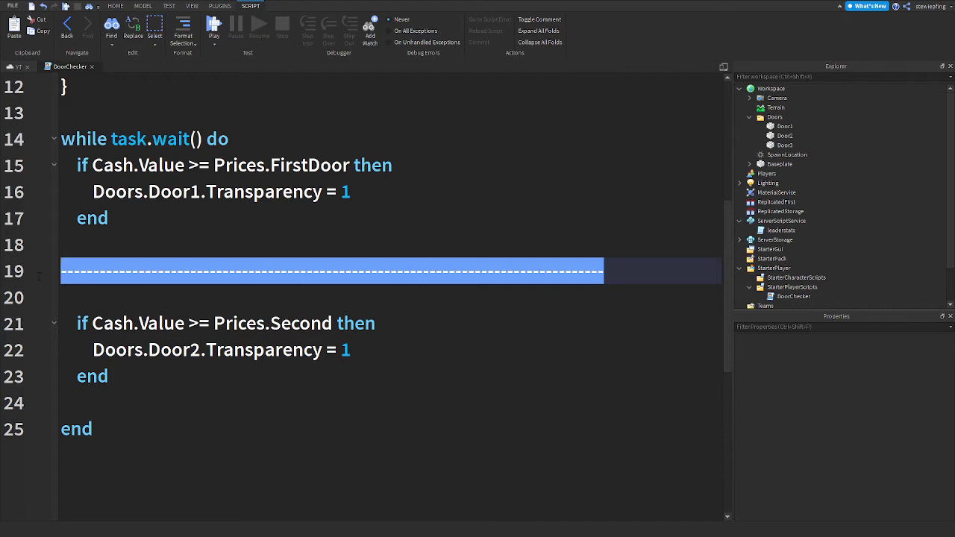
pyautogui.scroll(-2, 61, 271)
pyautogui.click(92, 351)
# Step: Paste the dashed separator line below the Door2 if block
pyautogui.press('Return')
pyautogui.write('\\')
pyautogui.press('Return')
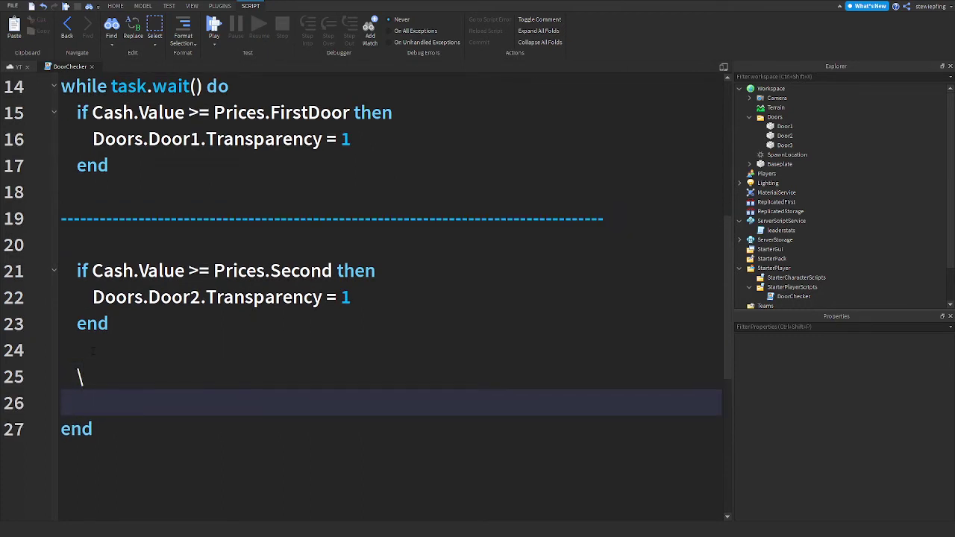
pyautogui.press('BackSpace')
pyautogui.press('BackSpace')
pyautogui.press('Return')
pyautogui.press('Up')
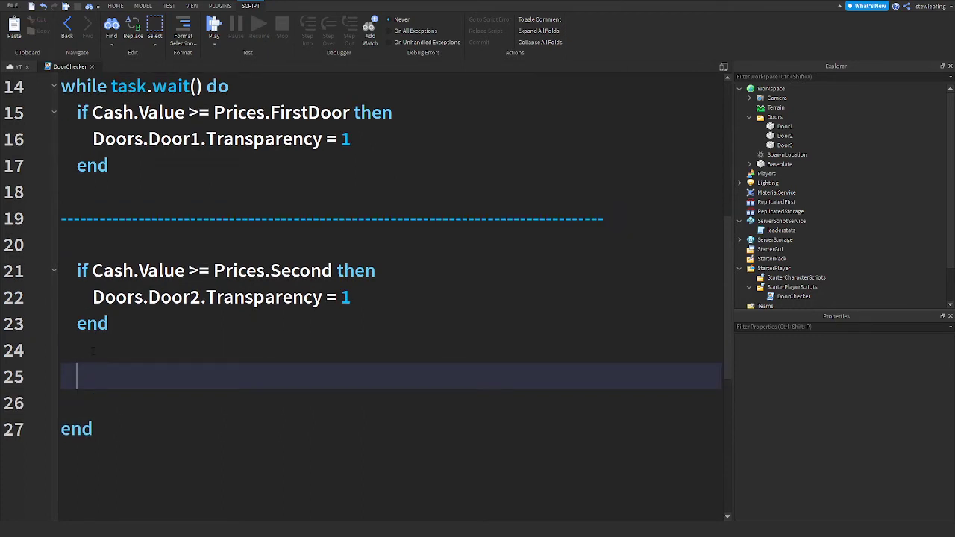
pyautogui.hotkey('ctrl', 'v')
# Step: Paste a copy of the Second if block below the new separator
pyautogui.scroll(3, 291, 350)
pyautogui.scroll(-2, 232, 312)
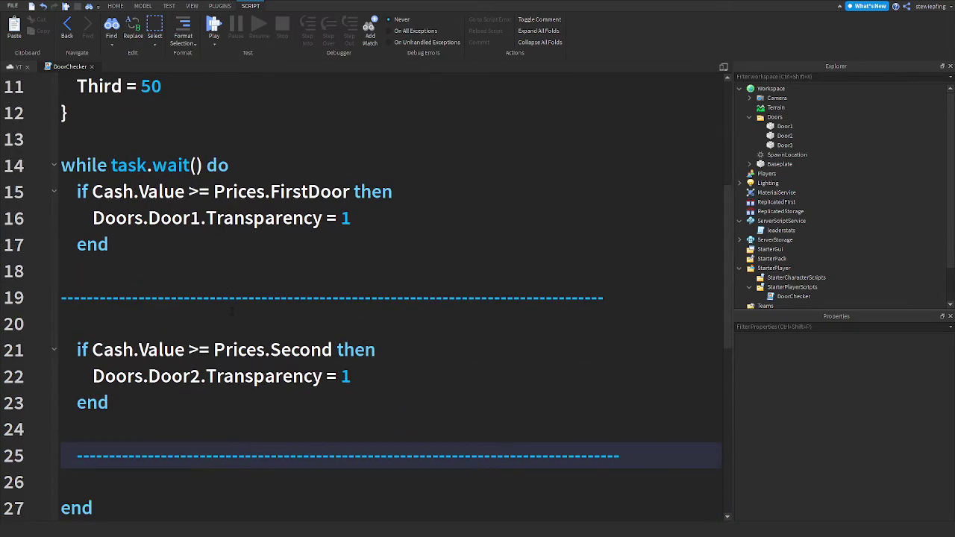
pyautogui.scroll(1, 189, 258)
pyautogui.scroll(-1, 194, 268)
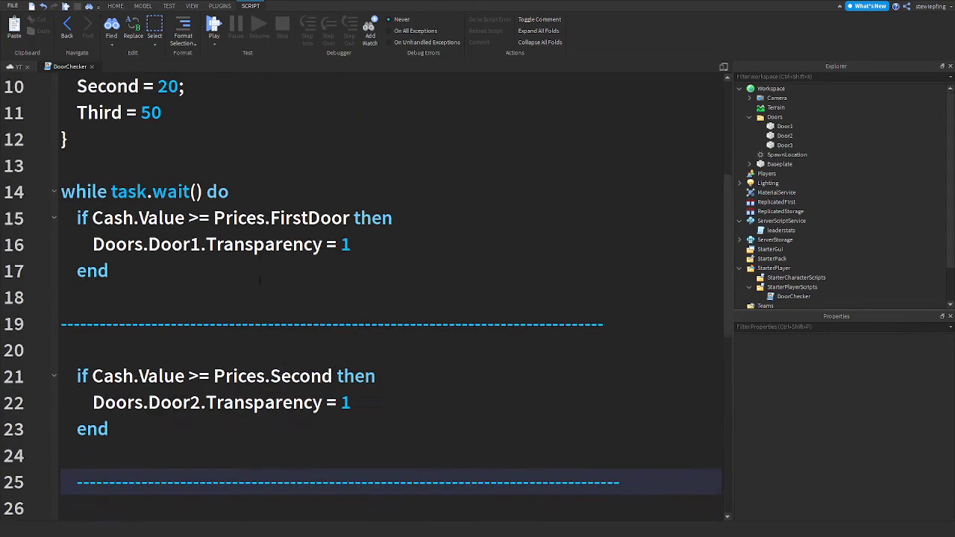
pyautogui.scroll(3, 201, 292)
pyautogui.scroll(-3, 219, 322)
pyautogui.scroll(-2, 218, 323)
pyautogui.moveTo(112, 245); pyautogui.dragTo(52, 193)
pyautogui.hotkey('ctrl', 'c')
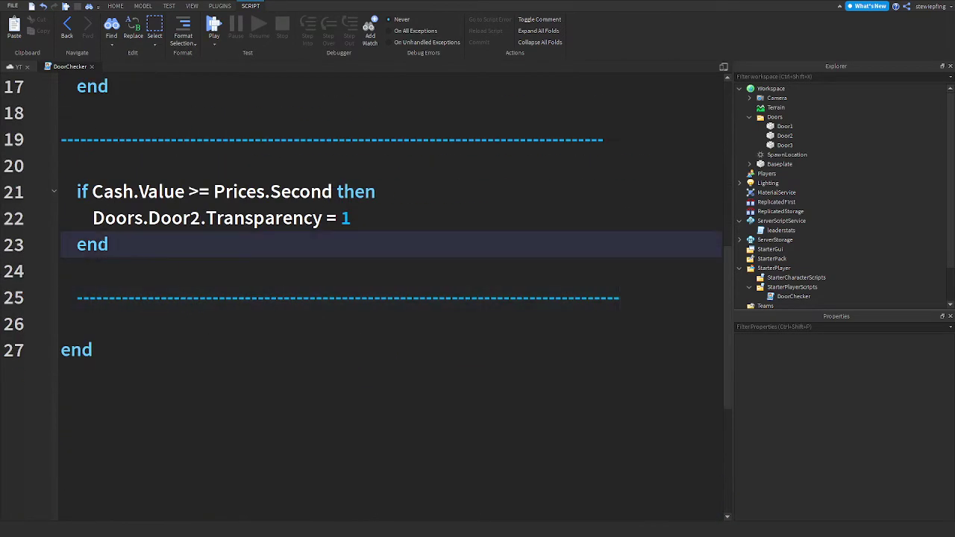
pyautogui.click(109, 324)
pyautogui.write('v')
pyautogui.press('Tab')
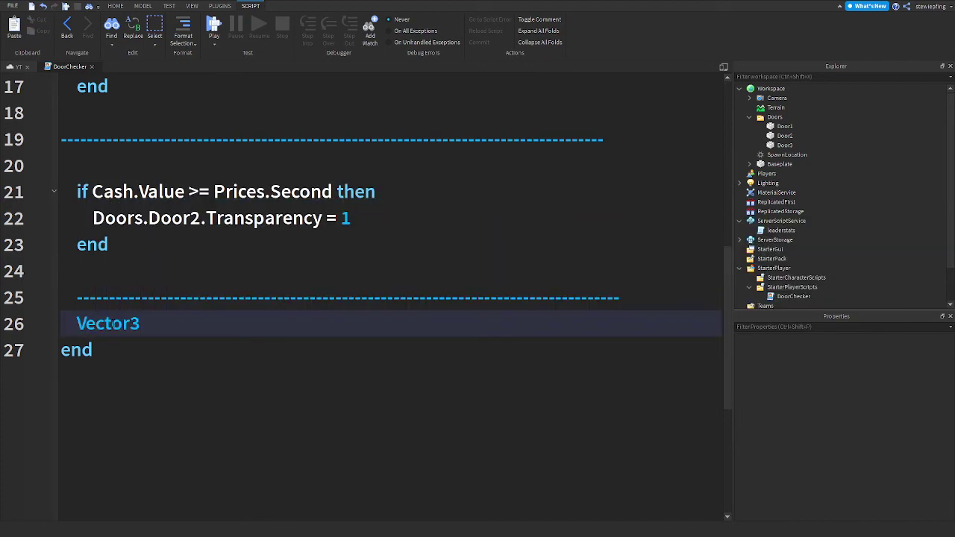
pyautogui.hotkey('ctrl', 'z')
pyautogui.press('BackSpace')
pyautogui.press('Return')
pyautogui.hotkey('ctrl', 'v')
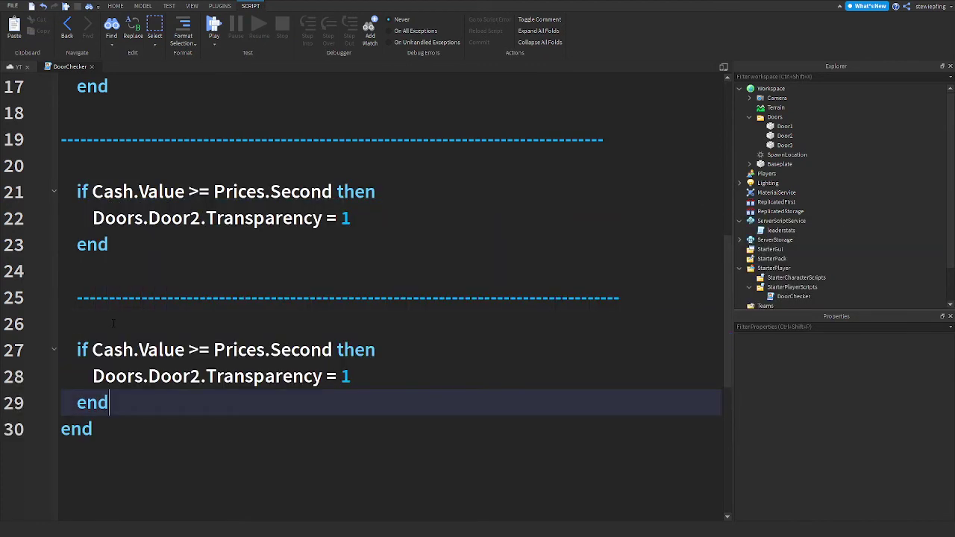
# Step: Change the pasted block's Second to Third and Door2 to Door3
pyautogui.doubleClick(300, 350)
pyautogui.write('th')
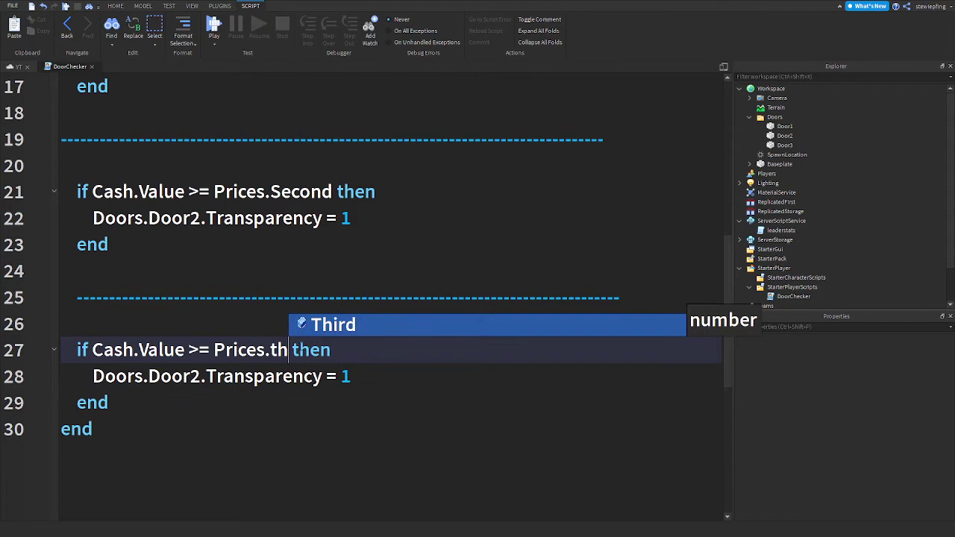
pyautogui.press('Tab')
pyautogui.click(200, 376)
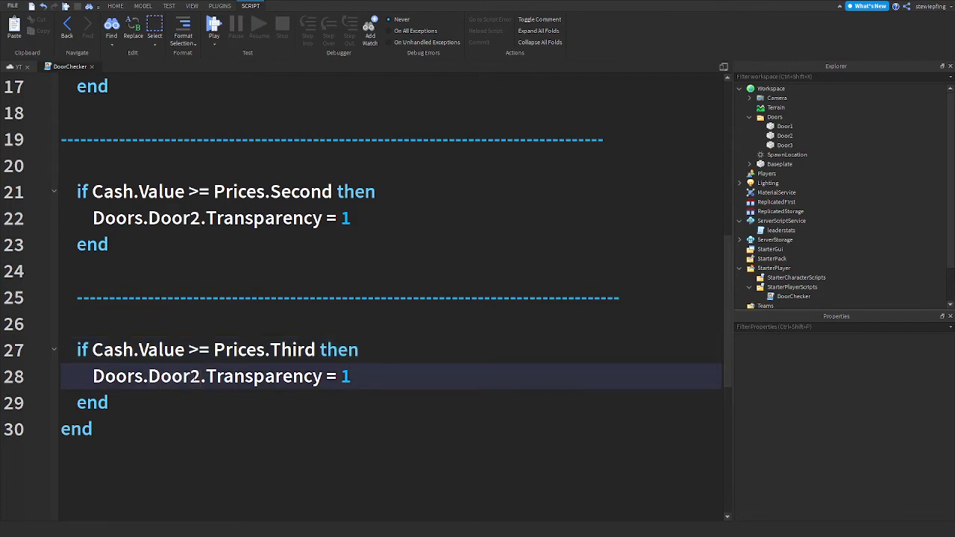
pyautogui.press('BackSpace')
pyautogui.write('3')
pyautogui.scroll(2, 225, 442)
pyautogui.scroll(2, 225, 432)
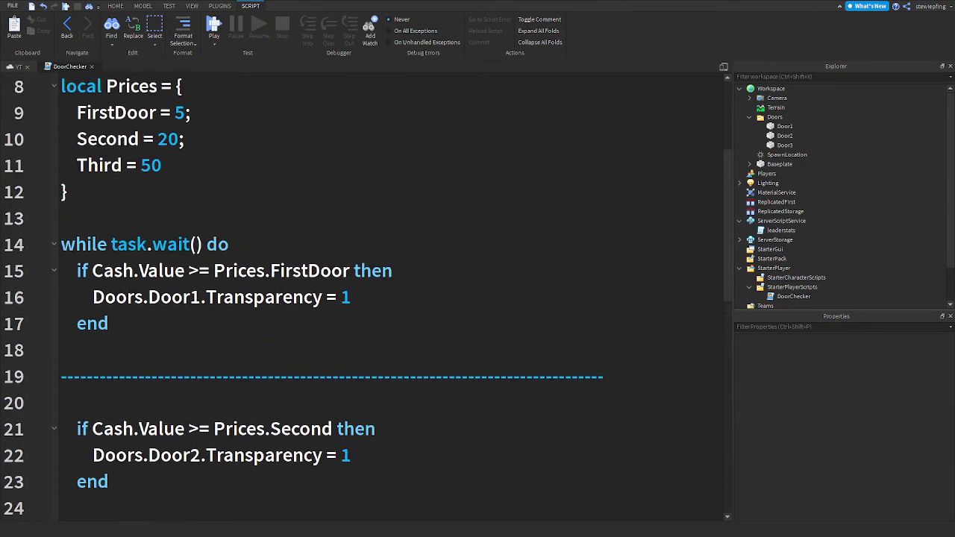
pyautogui.scroll(-1, 225, 418)
pyautogui.keyDown('ctrl'); pyautogui.scroll(-1, 225, 403); pyautogui.keyUp('ctrl')
pyautogui.keyDown('ctrl'); pyautogui.scroll(-1, 225, 404); pyautogui.keyUp('ctrl')
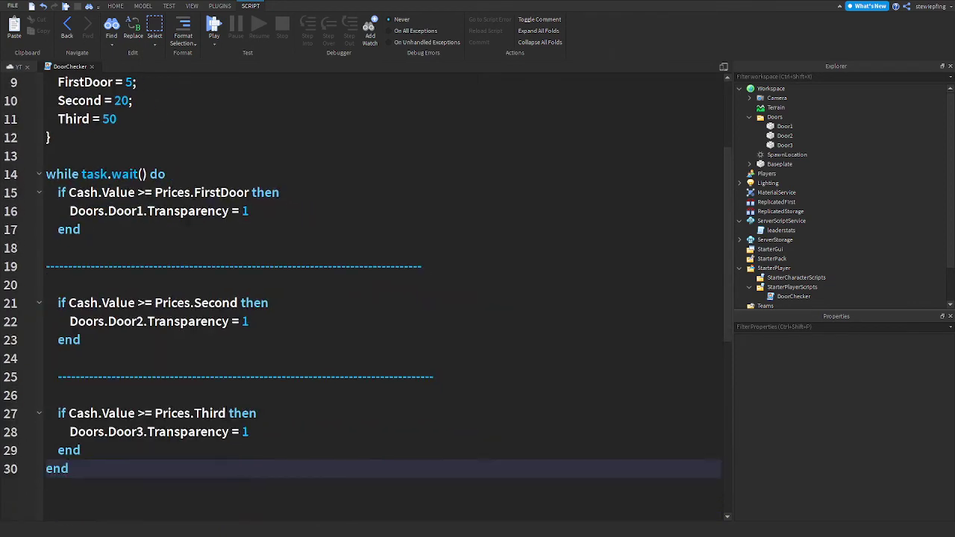
pyautogui.scroll(3, 226, 404)
pyautogui.keyDown('ctrl'); pyautogui.scroll(-1, 226, 403); pyautogui.keyUp('ctrl')
pyautogui.scroll(-1, 225, 404)
pyautogui.press('Down')
pyautogui.press('Down')
pyautogui.press('Down')
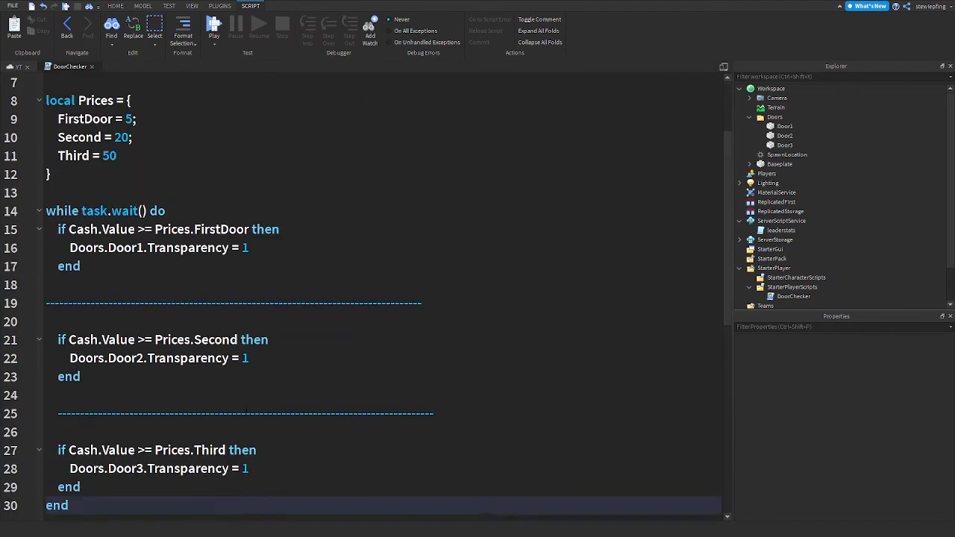
pyautogui.hotkey('ctrl', 'Home')
# Step: Start a play test and swing the camera to view the walls
pyautogui.click(10, 67)
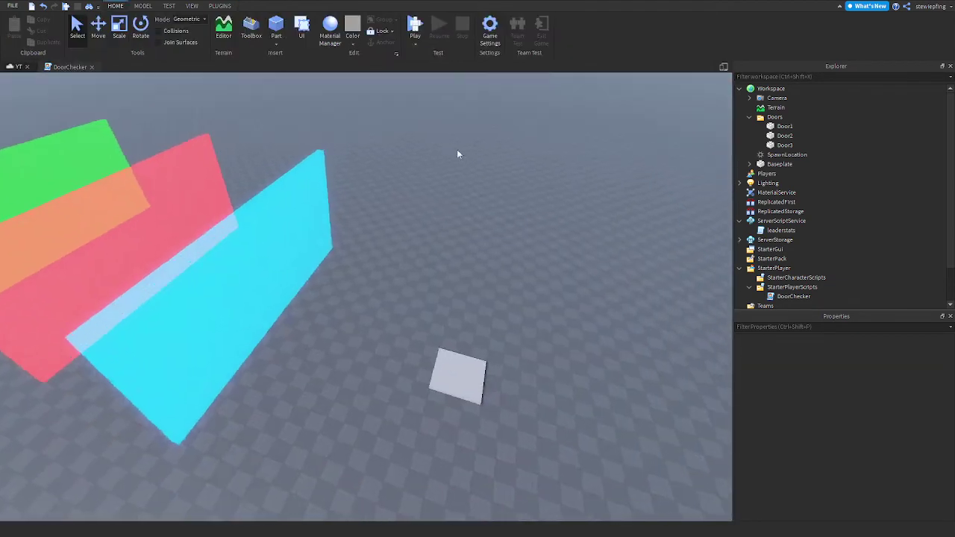
pyautogui.click(411, 26)
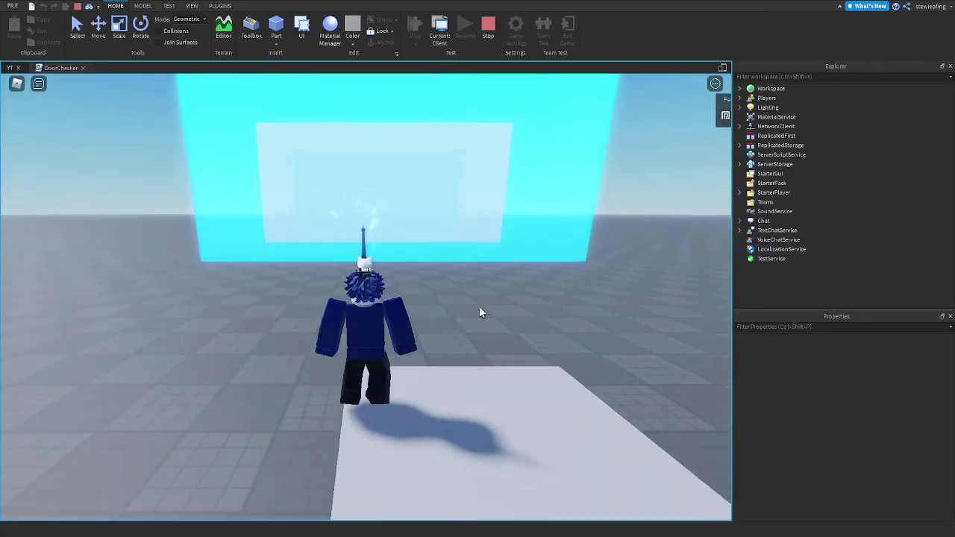
pyautogui.scroll(-5, 479, 313)
pyautogui.moveTo(408, 311); pyautogui.dragTo(378, 292, button='right')
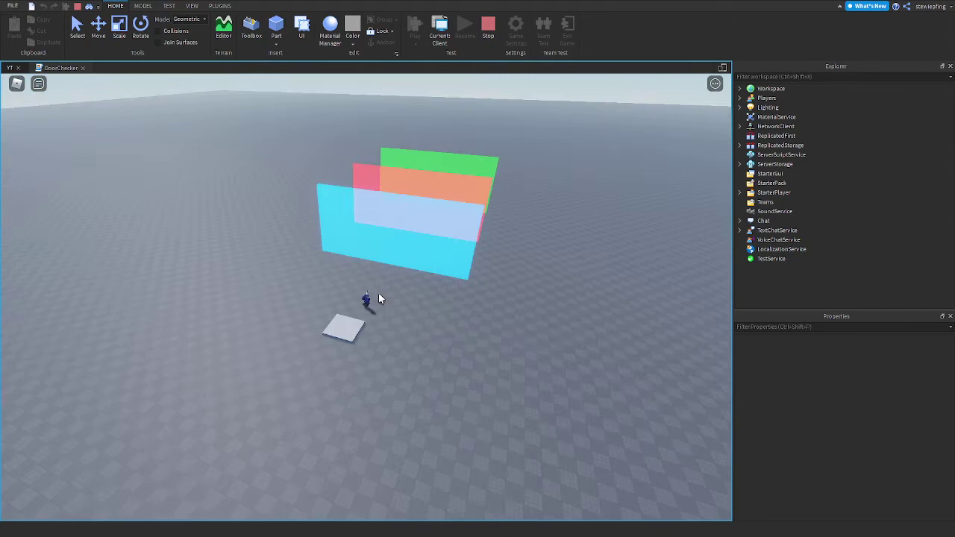
pyautogui.scroll(5, 379, 292)
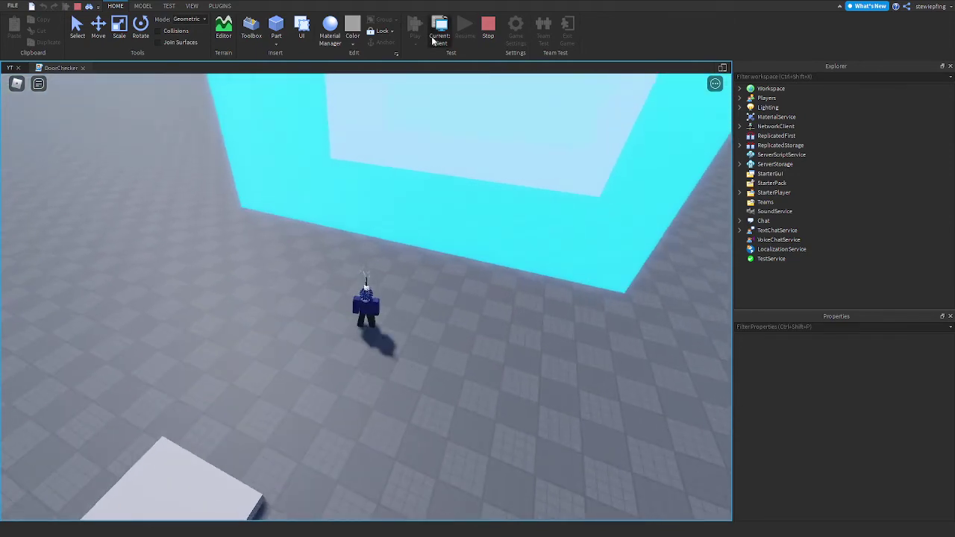
# Step: Switch the test to the server and review the price entries in DoorChecker's Prices table
pyautogui.click(433, 34)
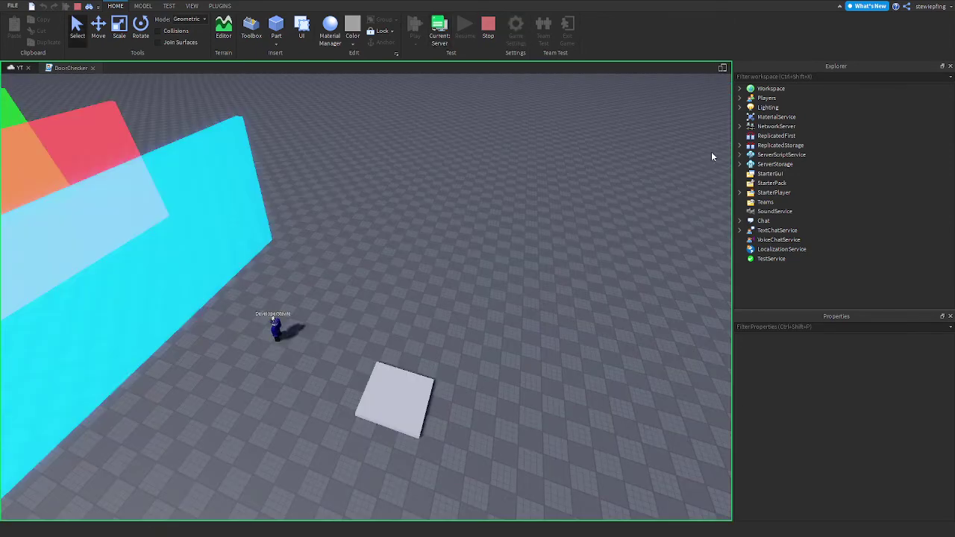
pyautogui.click(65, 69)
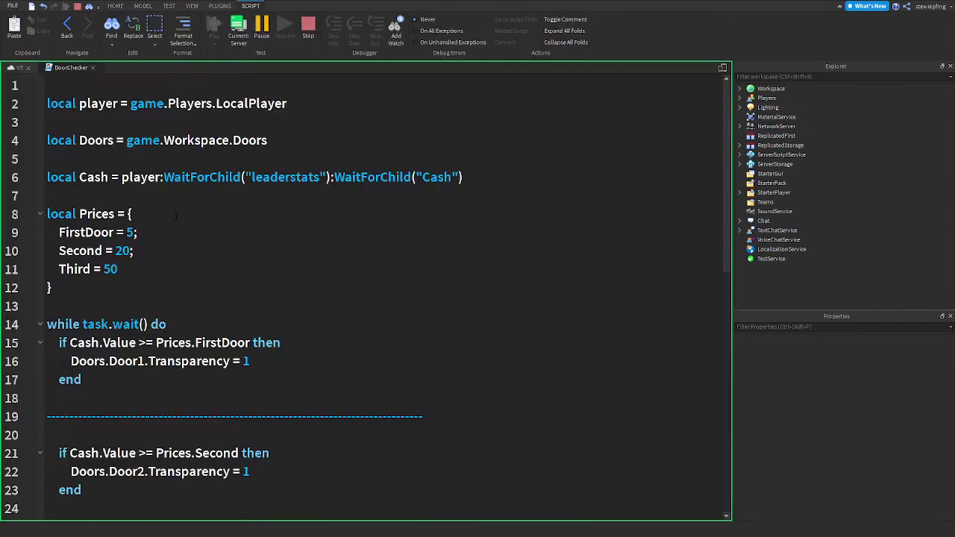
pyautogui.moveTo(144, 271); pyautogui.dragTo(65, 234)
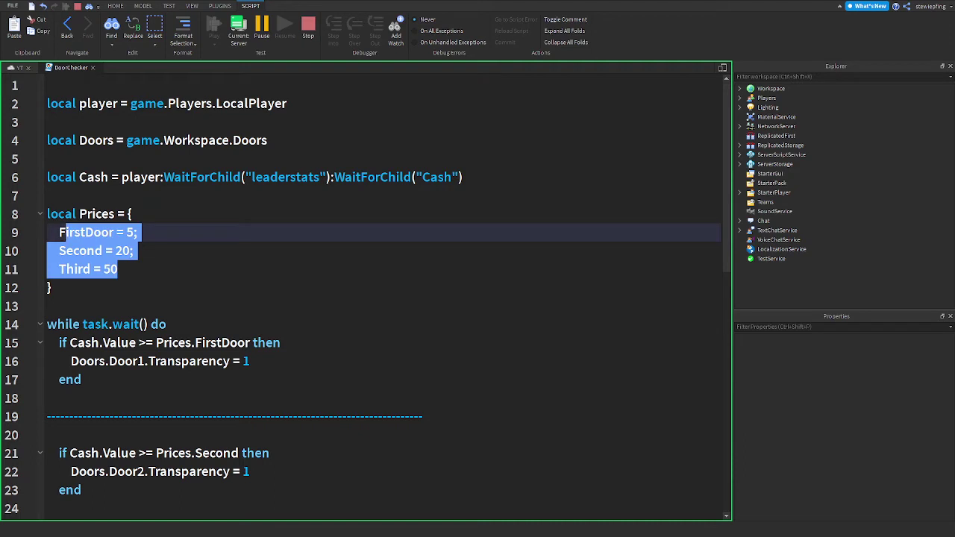
pyautogui.click(75, 306)
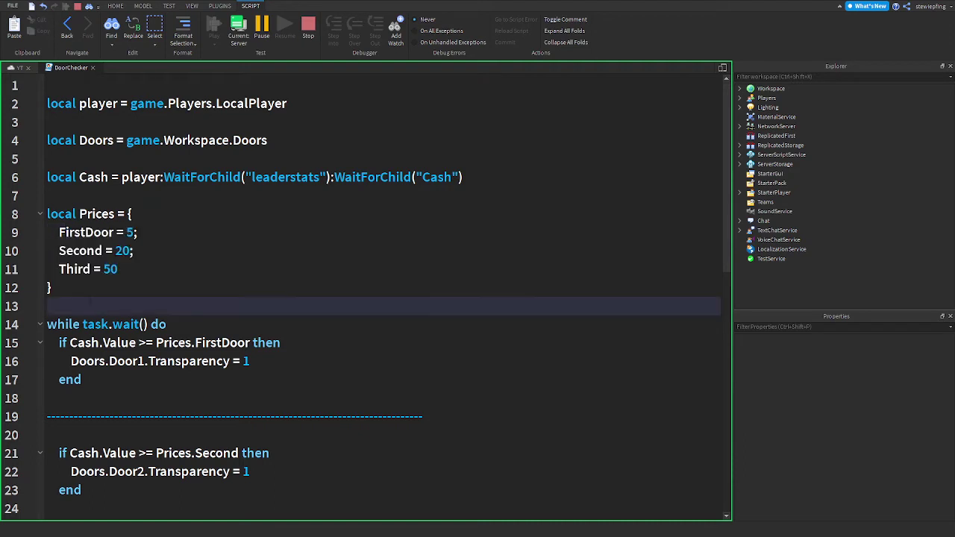
# Step: On the server, set the player's leaderstats Cash value to 5
pyautogui.click(9, 69)
pyautogui.click(740, 98)
pyautogui.click(776, 107)
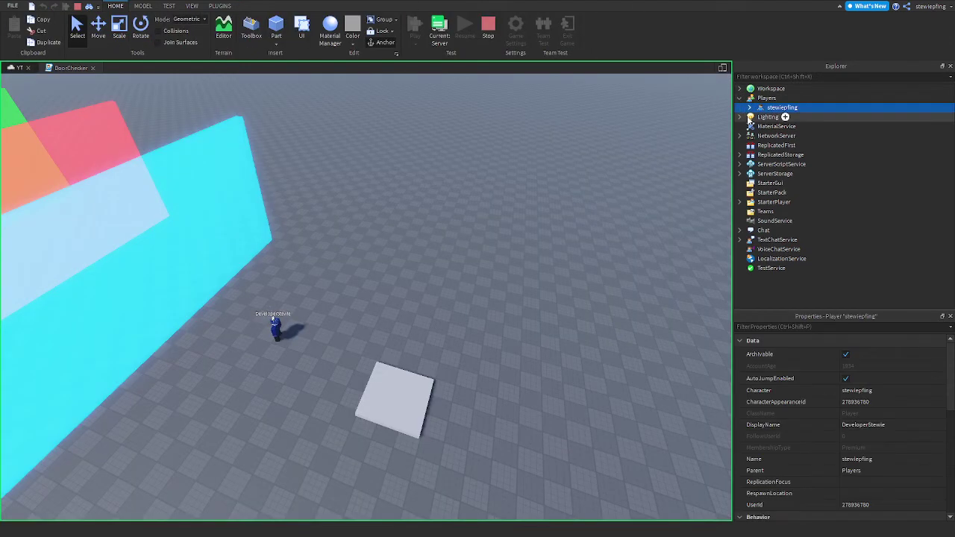
pyautogui.click(760, 117)
pyautogui.click(792, 126)
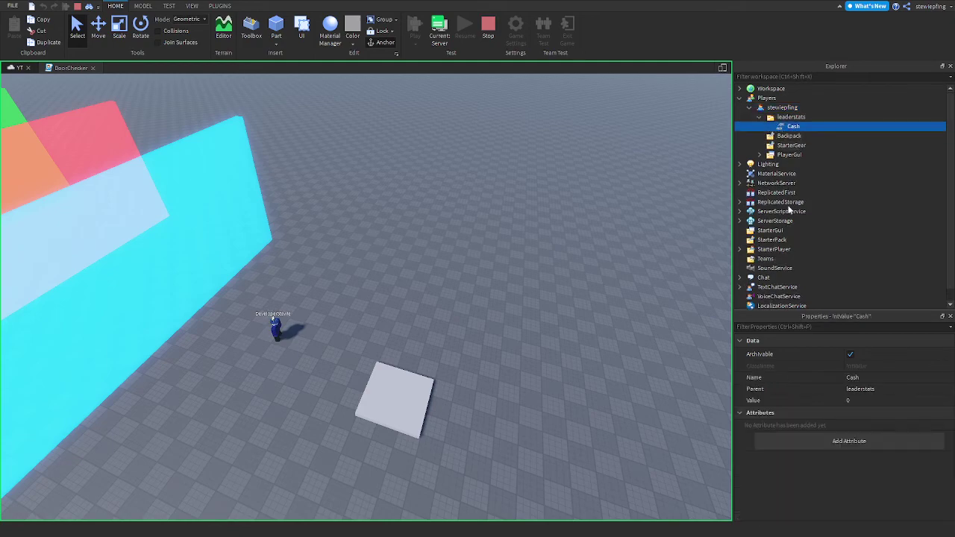
pyautogui.click(888, 402)
pyautogui.write('5')
pyautogui.press('Return')
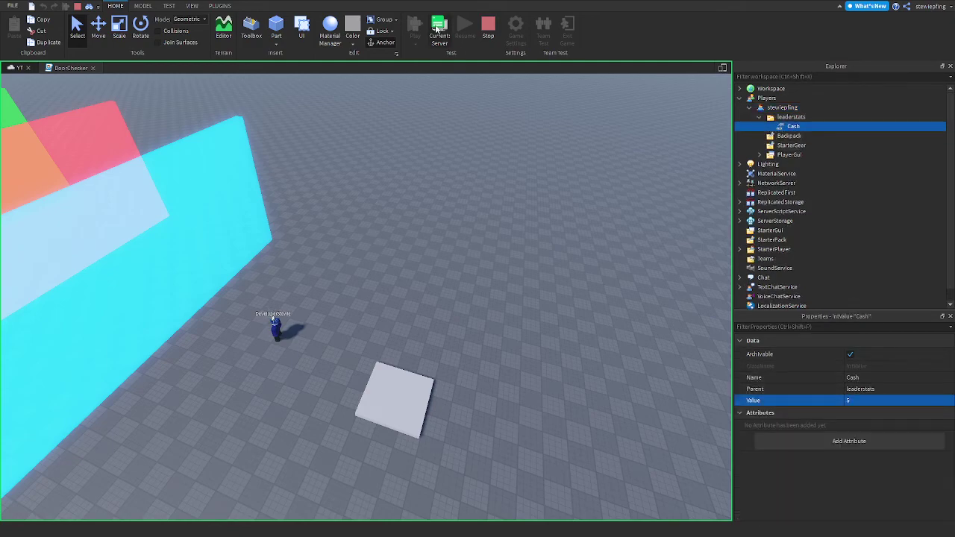
# Step: Check the doors from the client view with Cash at 5
pyautogui.click(439, 33)
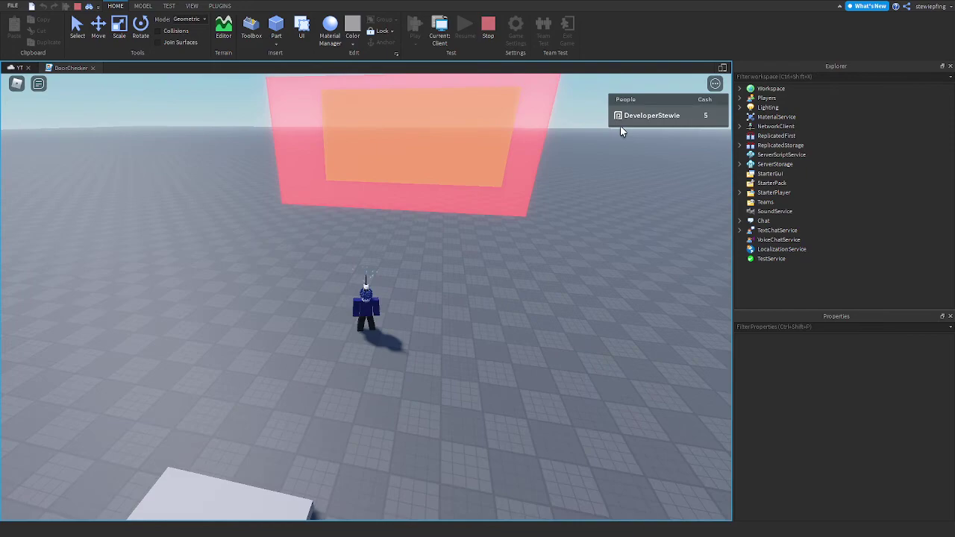
pyautogui.scroll(-5, 542, 338)
pyautogui.scroll(3, 363, 271)
pyautogui.scroll(-3, 381, 320)
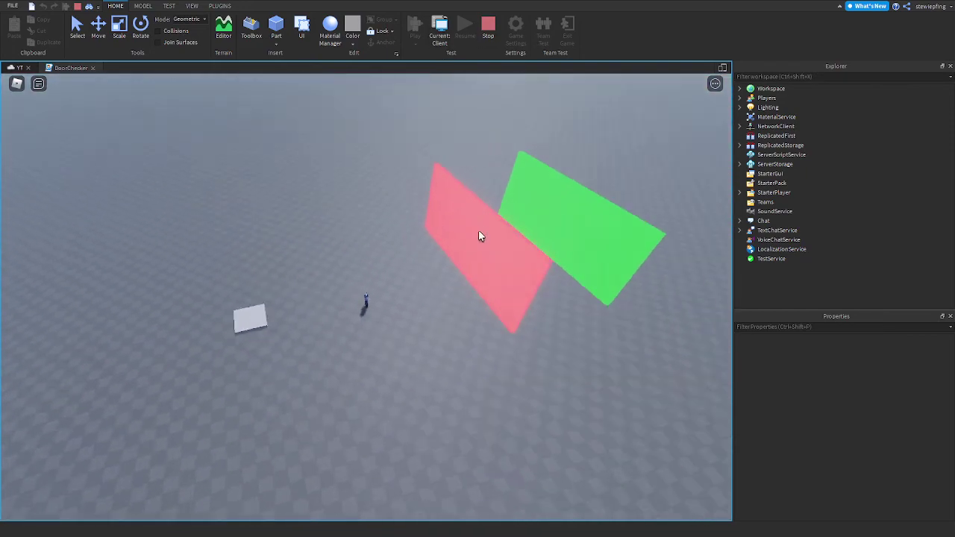
pyautogui.scroll(4, 533, 240)
pyautogui.scroll(4, 533, 240)
pyautogui.scroll(3, 533, 240)
pyautogui.scroll(-5, 533, 240)
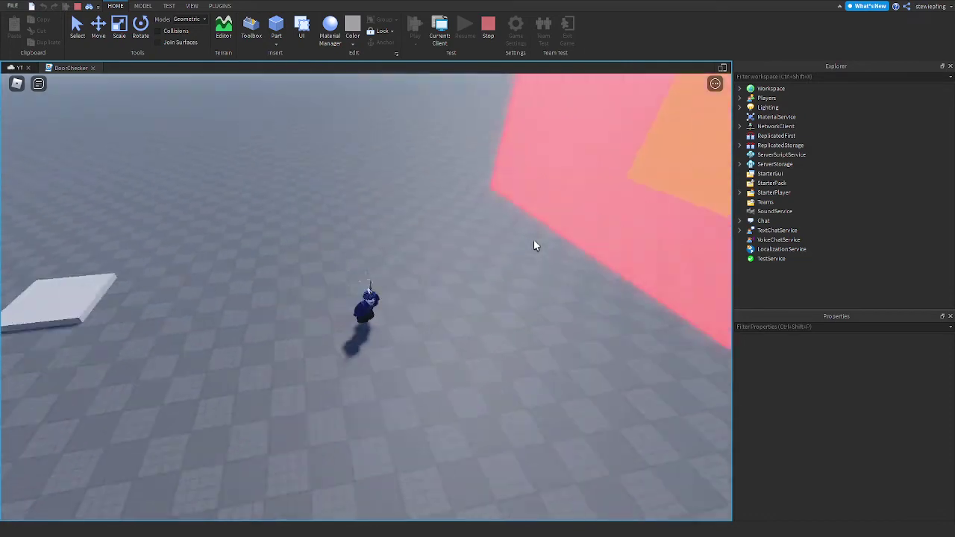
# Step: Raise Cash to 20 on the server, check the doors in the client, and stop the test
pyautogui.click(440, 33)
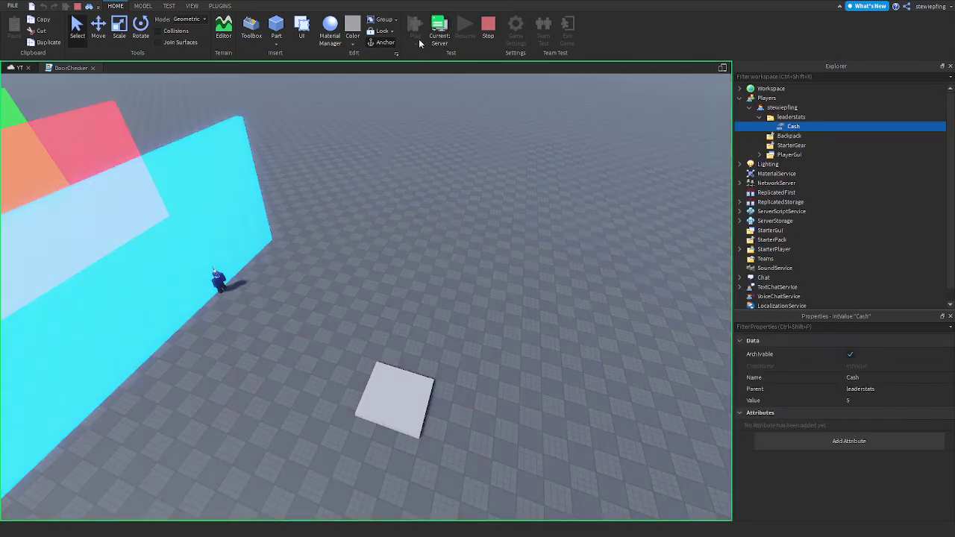
pyautogui.click(868, 401)
pyautogui.write('20')
pyautogui.press('Return')
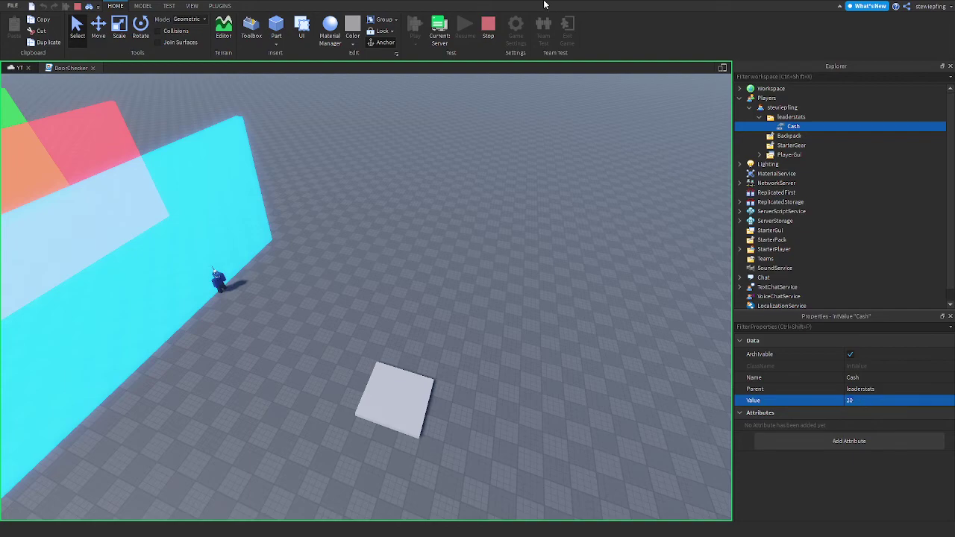
pyautogui.click(439, 36)
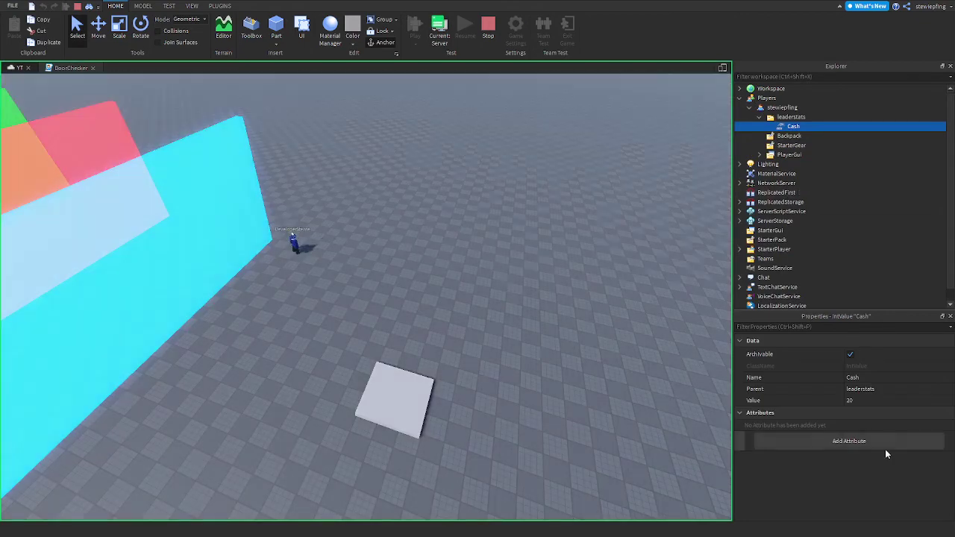
pyautogui.click(868, 400)
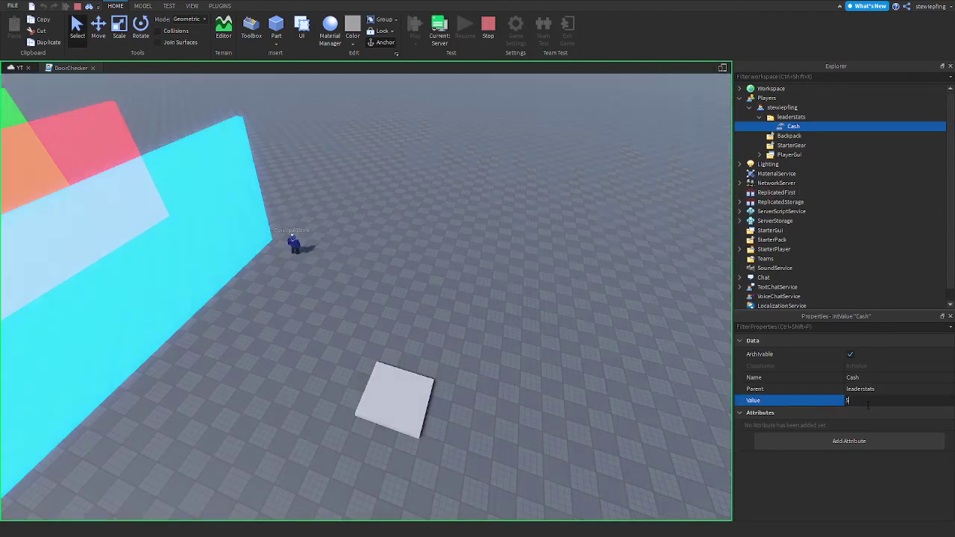
pyautogui.click(439, 34)
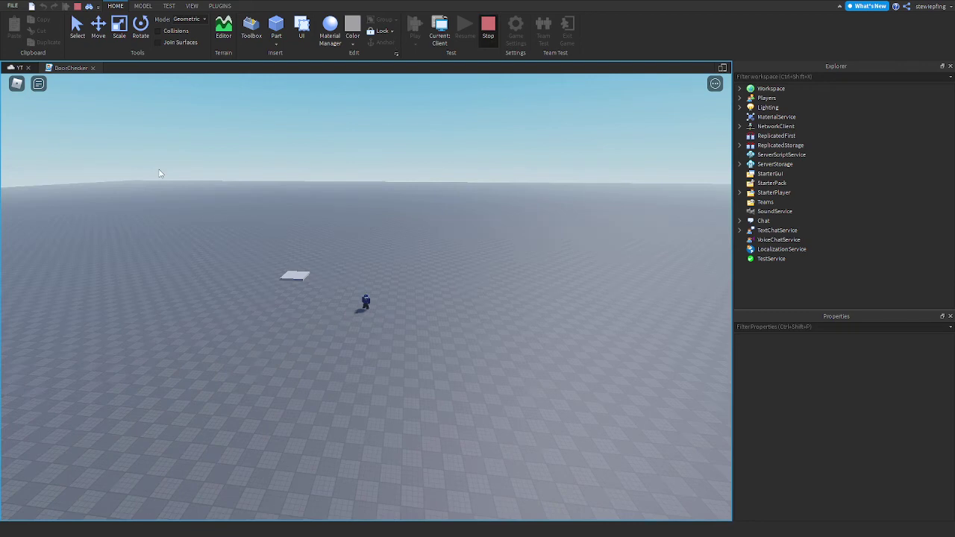
pyautogui.click(77, 6)
# Step: In DoorChecker, add a Doors.Door1.CanCollide line inside the first door check
pyautogui.click(70, 67)
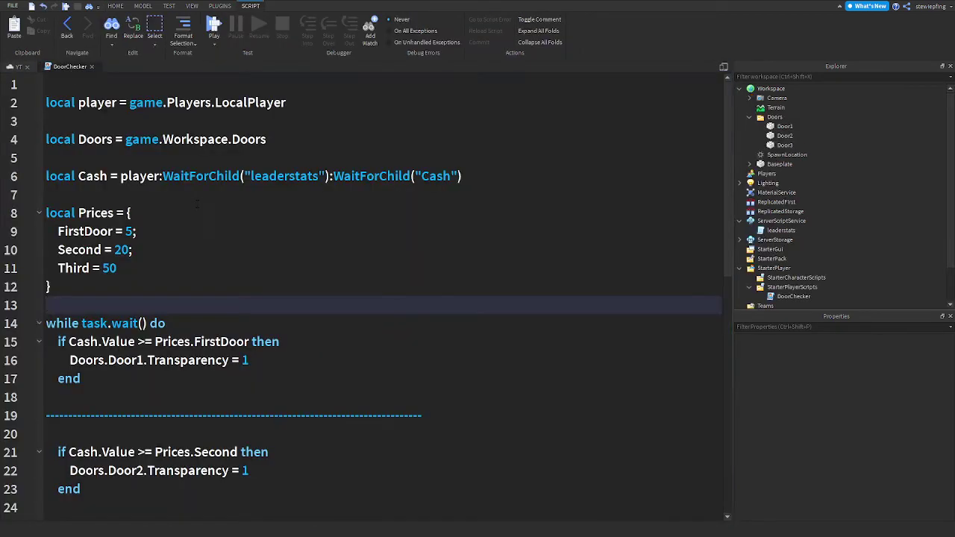
pyautogui.scroll(-1, 183, 276)
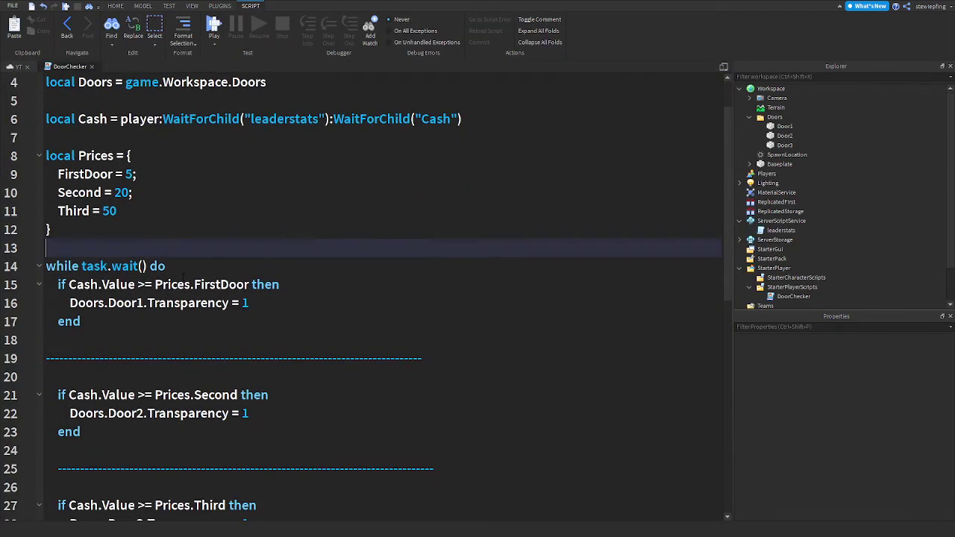
pyautogui.click(284, 291)
pyautogui.press('Return')
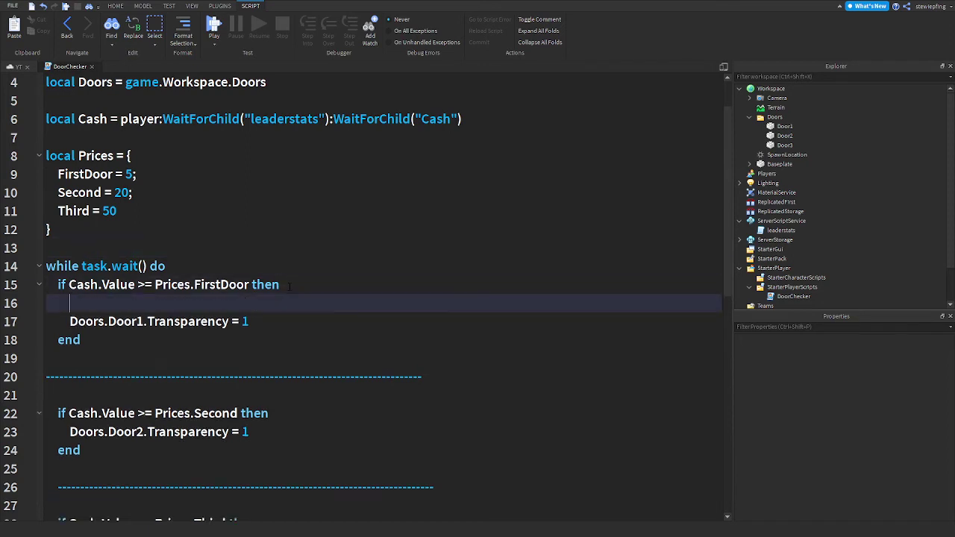
pyautogui.write('Doors.Do')
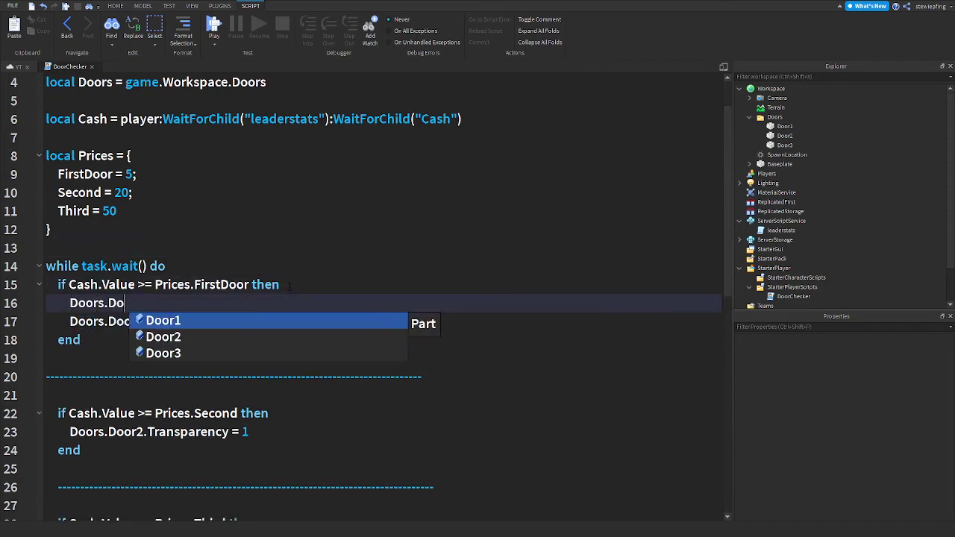
pyautogui.write('or1.Can')
pyautogui.press('Tab')
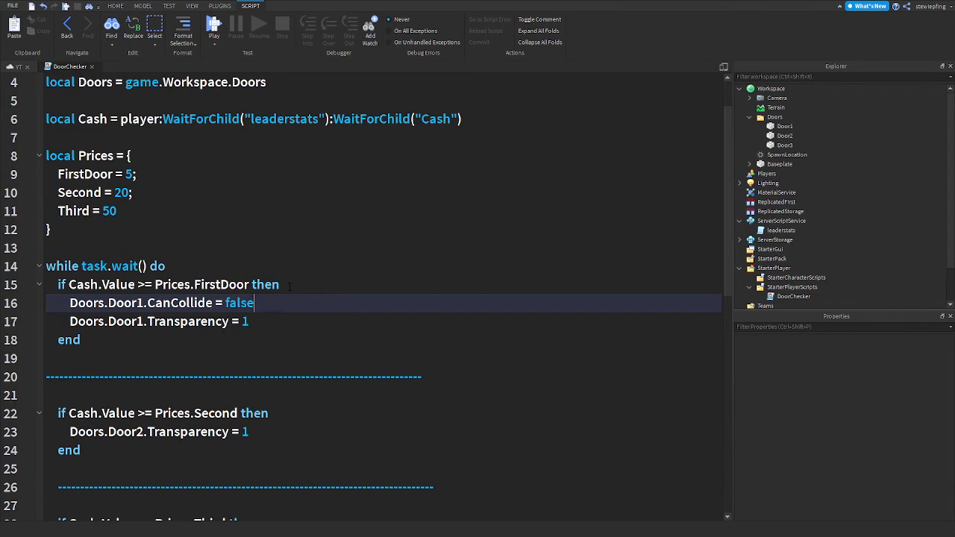
pyautogui.moveTo(266, 303); pyautogui.dragTo(70, 303)
pyautogui.hotkey('ctrl', 'c')
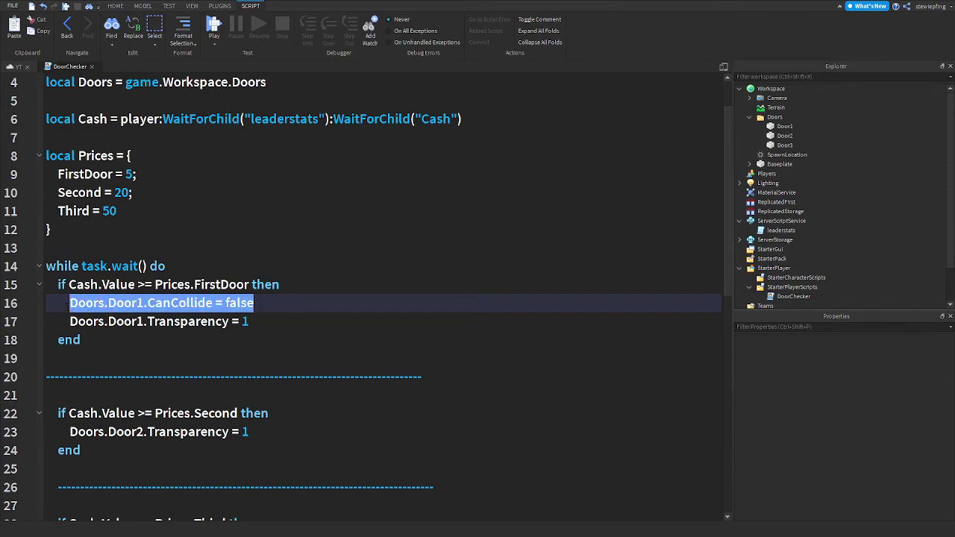
# Step: Paste the CanCollide line into the second door check and change it to Door2
pyautogui.scroll(-2, 149, 336)
pyautogui.click(257, 395)
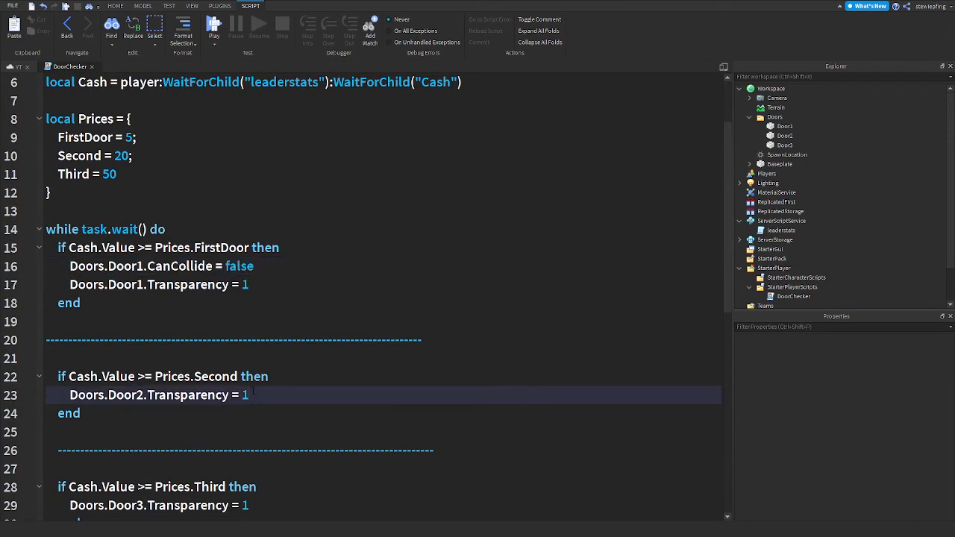
pyautogui.click(270, 377)
pyautogui.press('Return')
pyautogui.hotkey('ctrl', 'v')
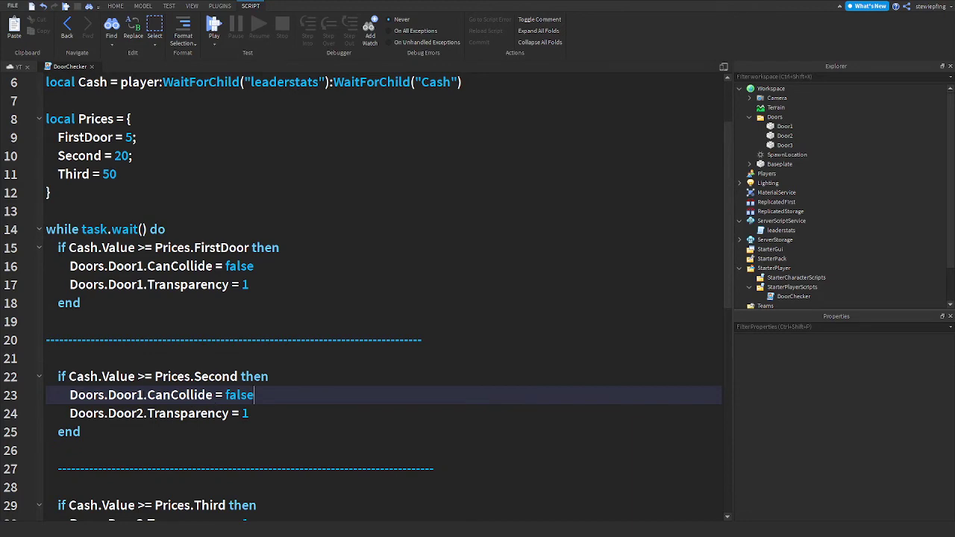
pyautogui.press('BackSpace')
pyautogui.write('2')
pyautogui.moveTo(256, 395); pyautogui.dragTo(44, 395)
pyautogui.hotkey('ctrl', 'c')
# Step: Paste the CanCollide line into the third door check as Door3, then go back to the YT place
pyautogui.scroll(-2, 223, 336)
pyautogui.moveTo(268, 395); pyautogui.dragTo(278, 405)
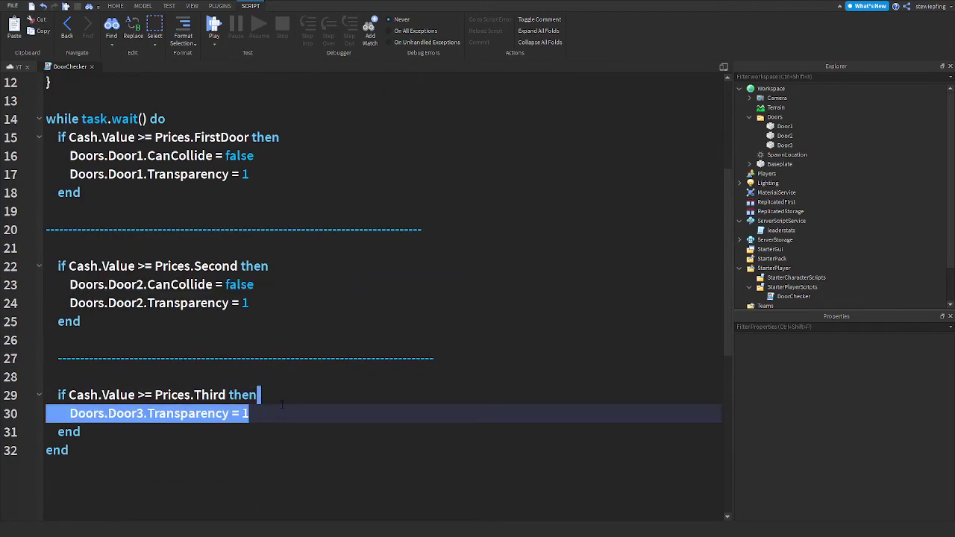
pyautogui.click(278, 400)
pyautogui.press('Return')
pyautogui.hotkey('ctrl', 'v')
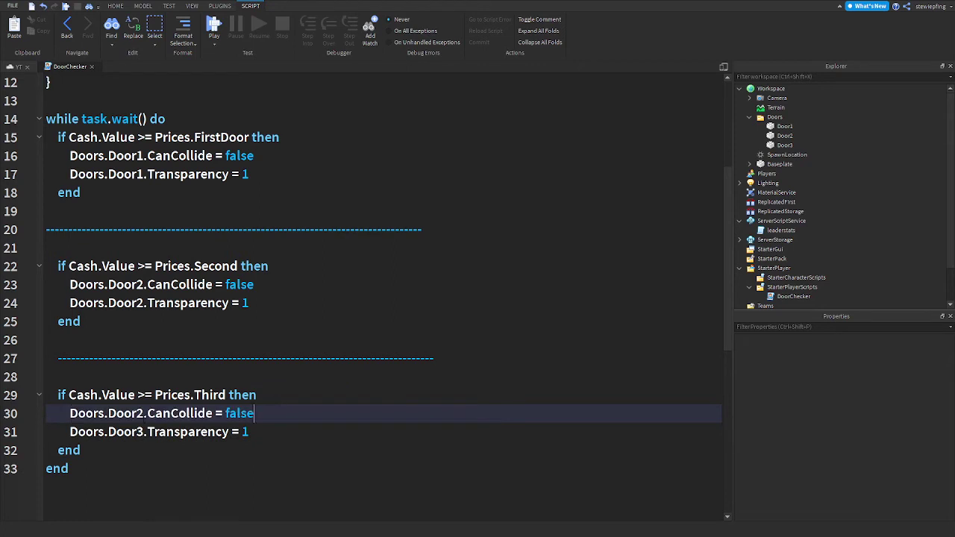
pyautogui.press('BackSpace')
pyautogui.write('3')
pyautogui.click(186, 472)
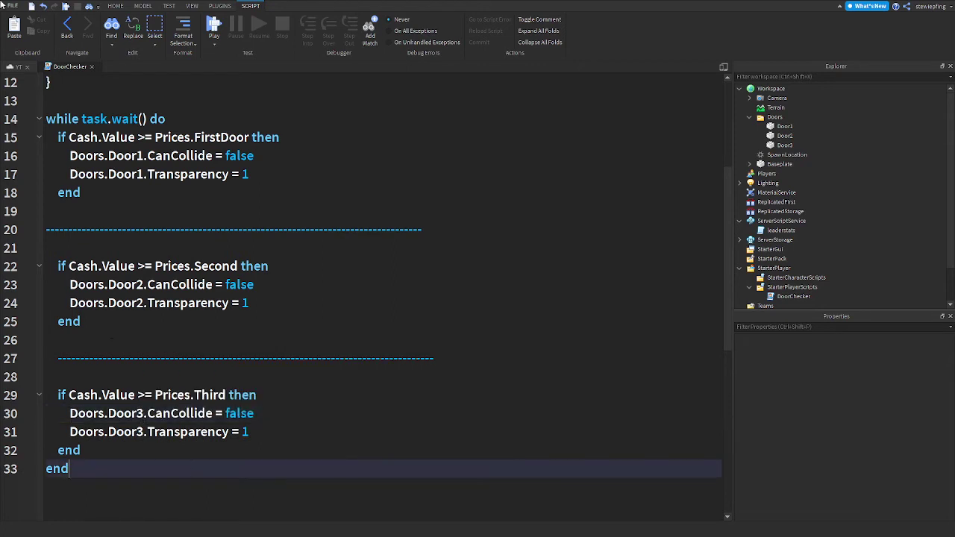
pyautogui.click(14, 67)
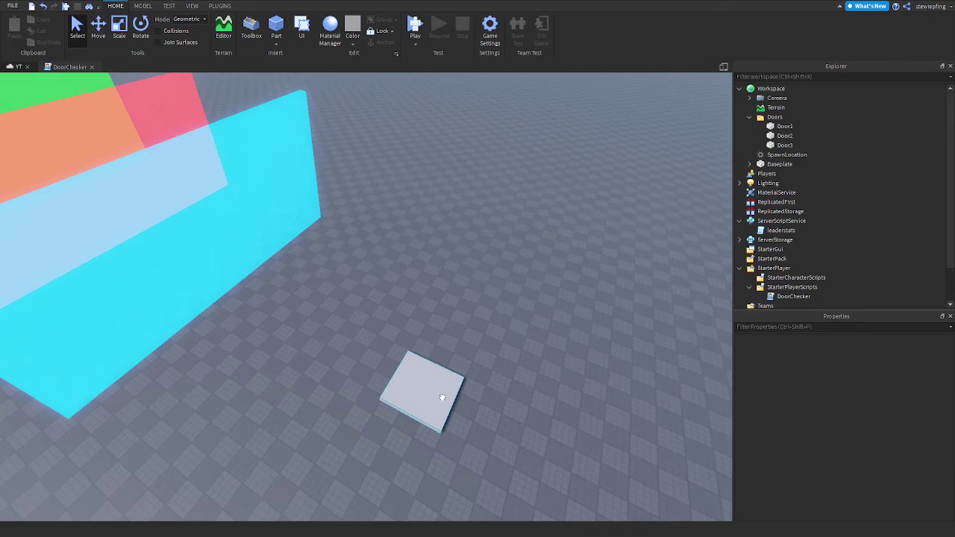
pyautogui.click(439, 396)
pyautogui.moveTo(418, 404); pyautogui.dragTo(418, 448, button='right')
pyautogui.click(276, 27)
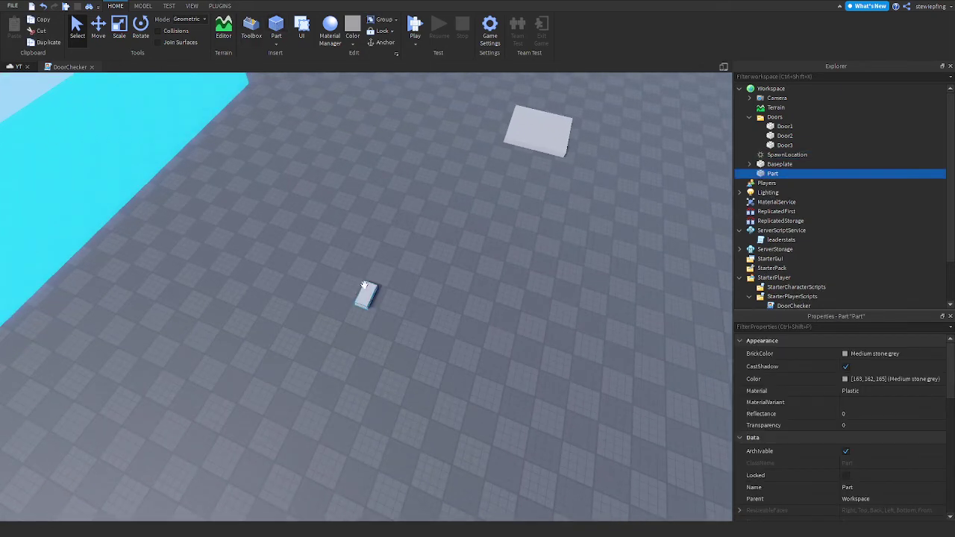
pyautogui.hotkey('ctrl', '3')
pyautogui.moveTo(350, 256); pyautogui.dragTo(448, 201)
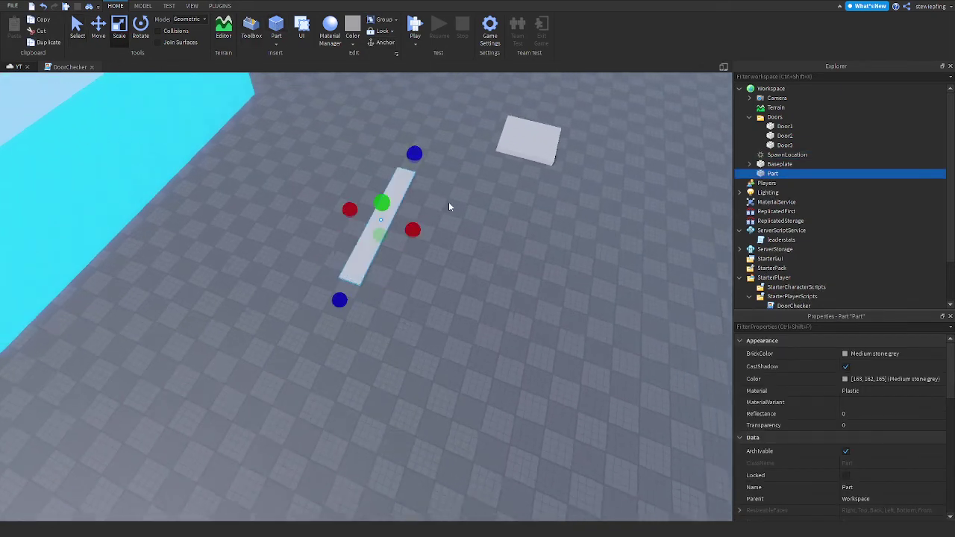
pyautogui.moveTo(354, 225); pyautogui.dragTo(327, 221)
pyautogui.hotkey('ctrl', 'z')
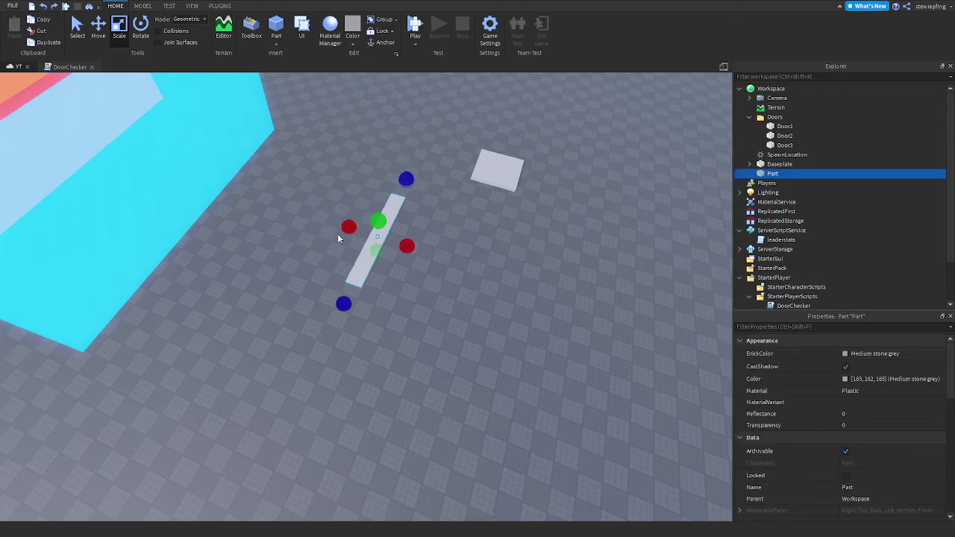
pyautogui.hotkey('ctrl', 'z')
pyautogui.hotkey('ctrl', 'z')
pyautogui.hotkey('ctrl', 'z')
pyautogui.hotkey('ctrl', 'z')
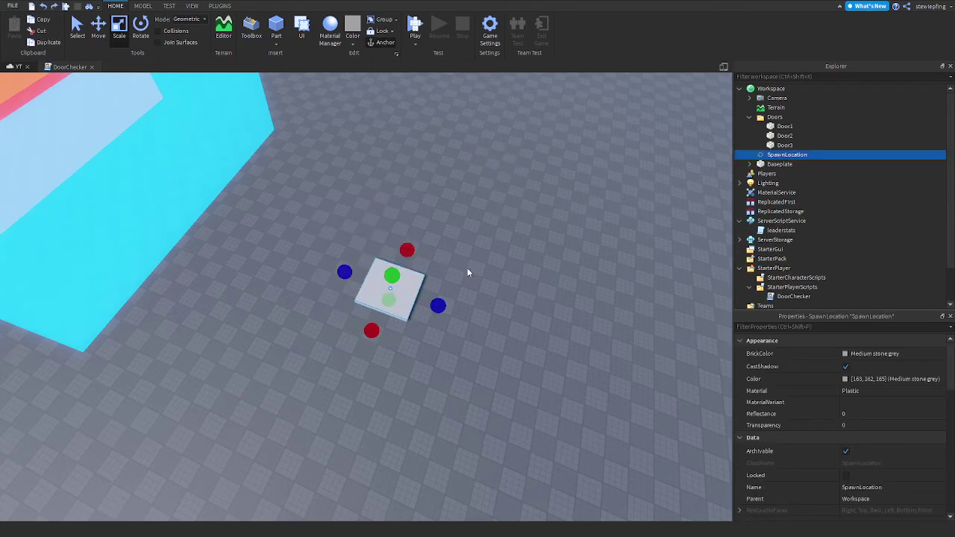
pyautogui.moveTo(467, 268)
pyautogui.mouseDown(button='right')
pyautogui.moveTo(436, 247)
pyautogui.moveTo(390, 405)
pyautogui.mouseUp(button='right')
pyautogui.scroll(5, 391, 406)
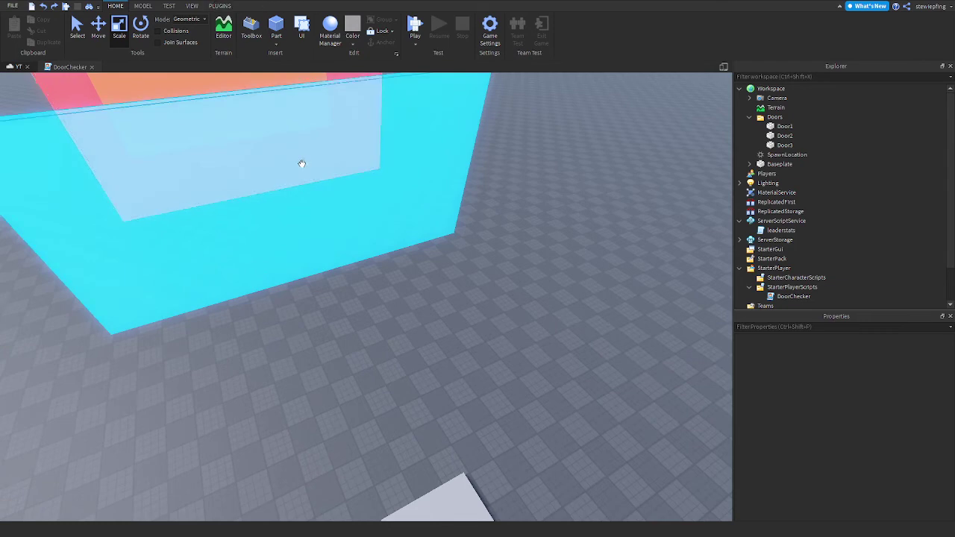
pyautogui.click(308, 206)
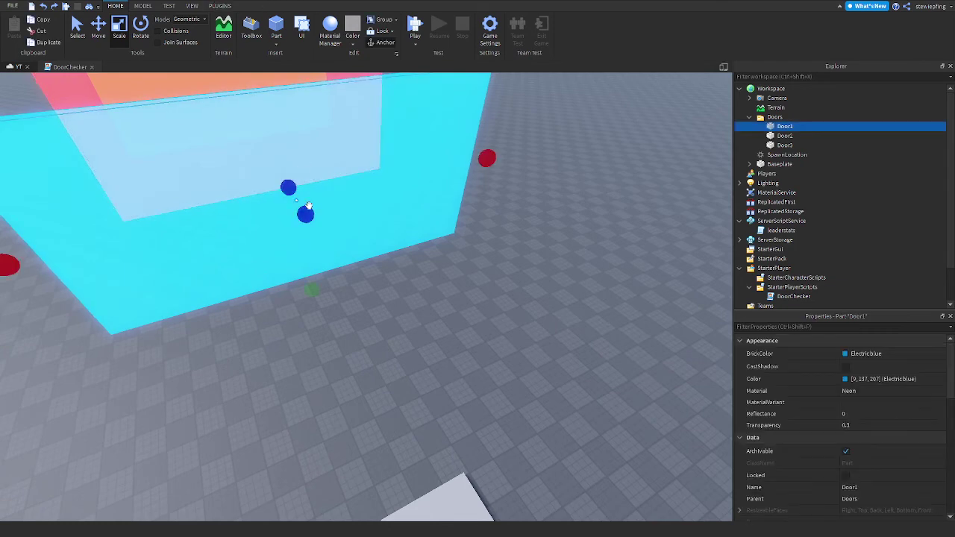
# Step: Start a local server test with two players and walk one character off the platform
pyautogui.click(169, 6)
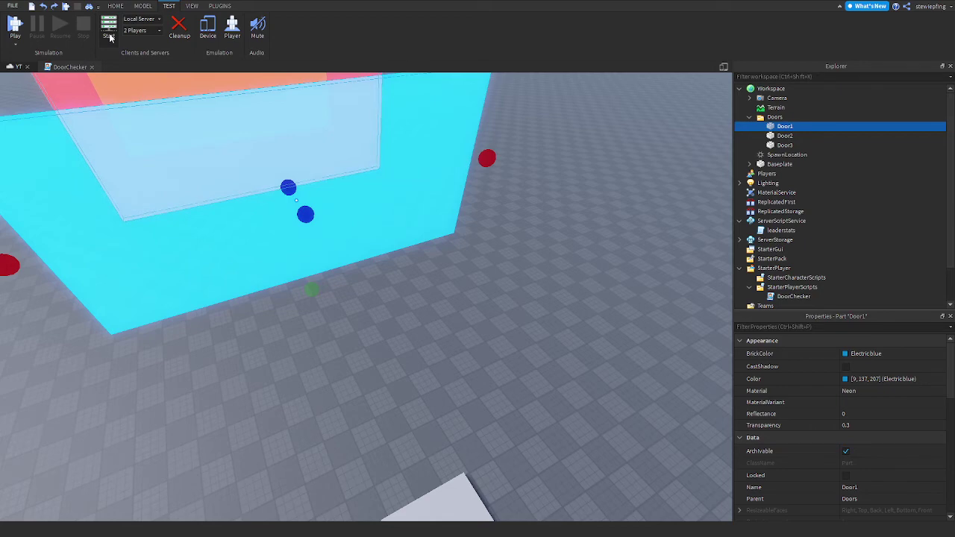
pyautogui.click(109, 32)
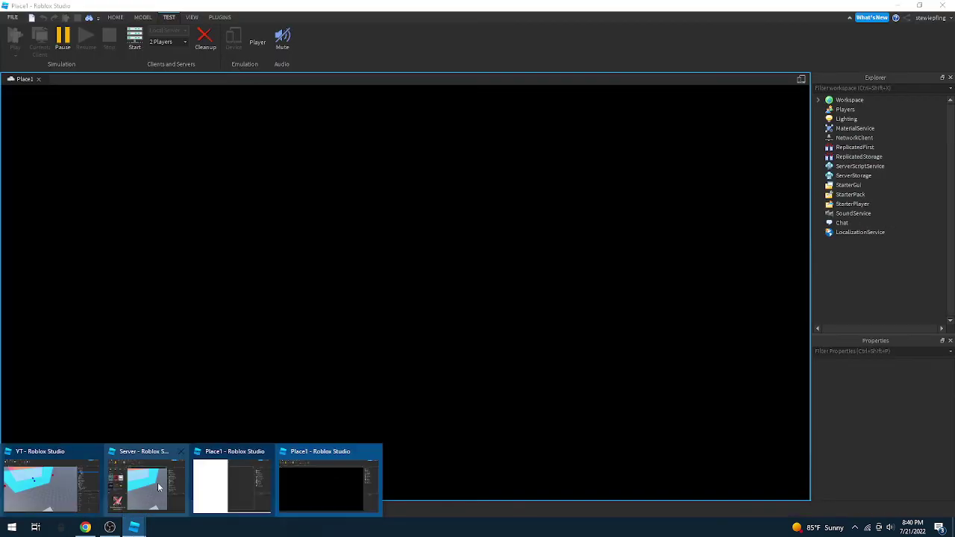
pyautogui.click(158, 482)
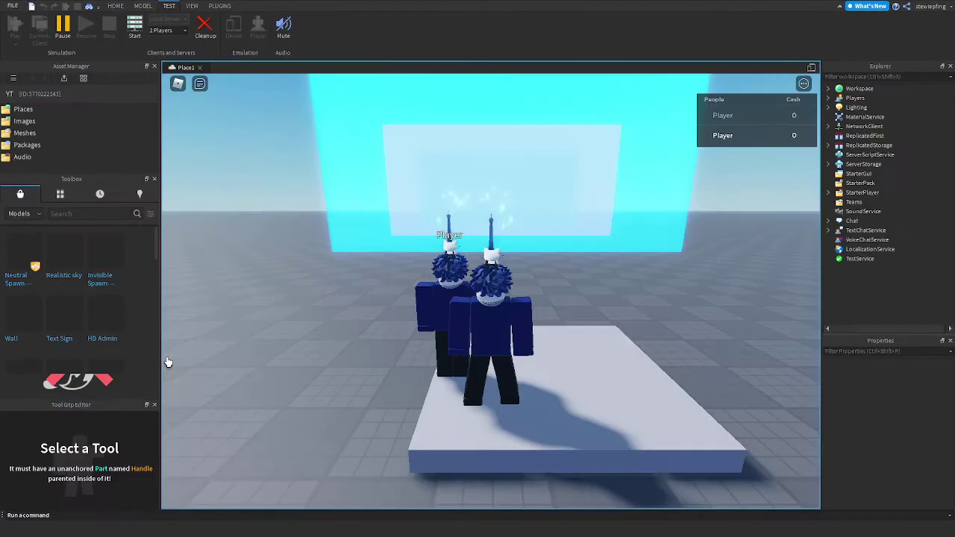
pyautogui.moveTo(167, 362)
pyautogui.mouseDown(button='right')
pyautogui.moveTo(416, 348)
pyautogui.moveTo(544, 291)
pyautogui.mouseUp(button='right')
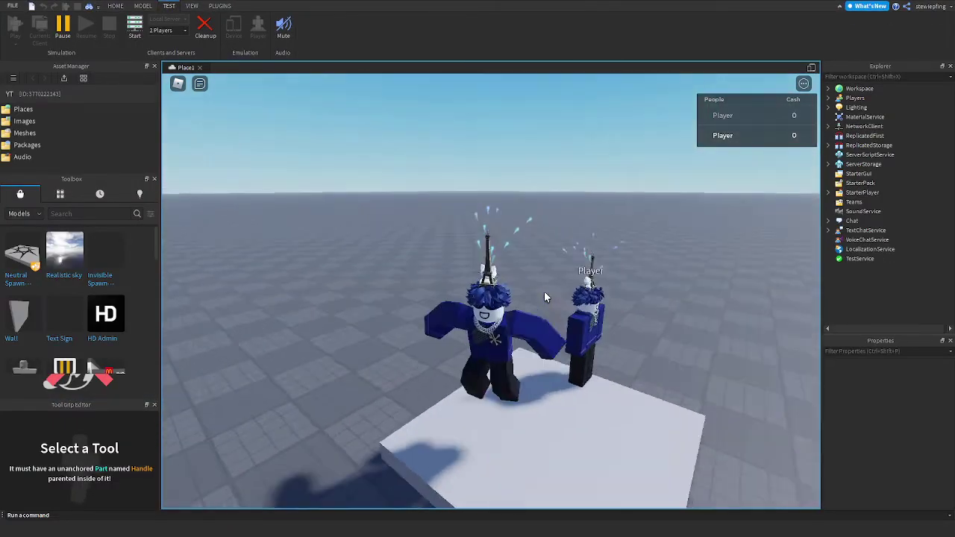
pyautogui.press('s')
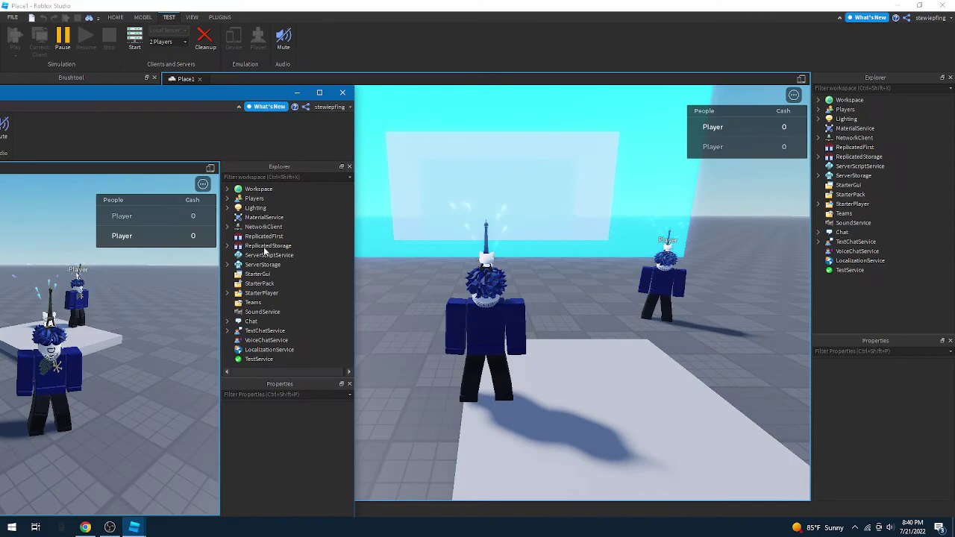
# Step: Move the client test windows aside so the server window comes to the front
pyautogui.moveTo(203, 97); pyautogui.dragTo(447, 106)
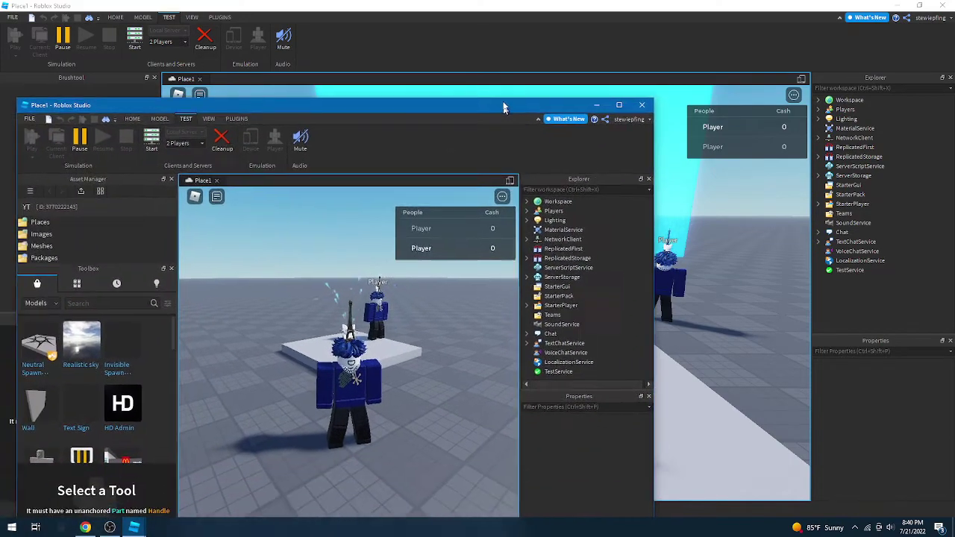
pyautogui.click(677, 328)
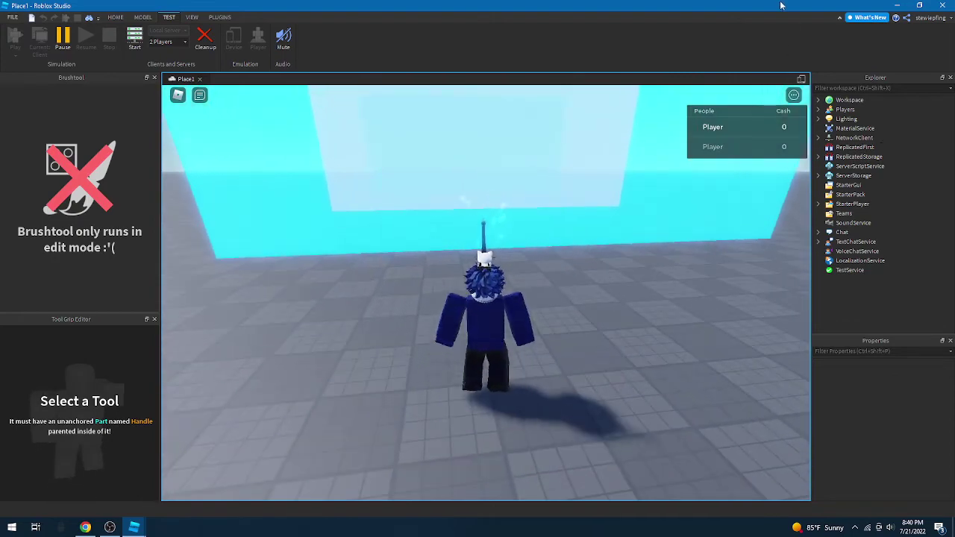
pyautogui.moveTo(523, 5)
pyautogui.mouseDown()
pyautogui.moveTo(735, 38)
pyautogui.moveTo(797, 174)
pyautogui.moveTo(682, 235)
pyautogui.mouseUp()
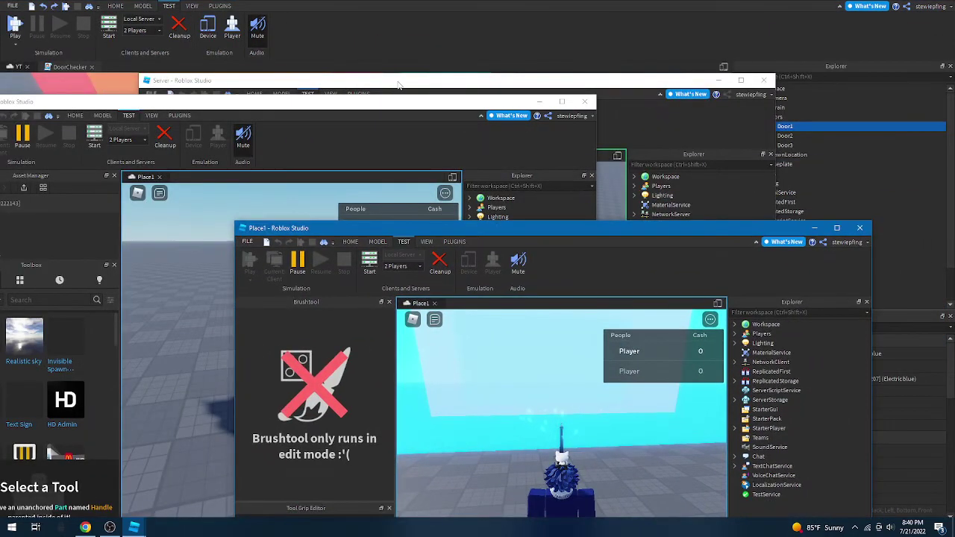
pyautogui.moveTo(399, 84); pyautogui.dragTo(422, 68)
# Step: In the server Explorer, set Player1's leaderstats Cash to 10 and hide the server window
pyautogui.click(657, 171)
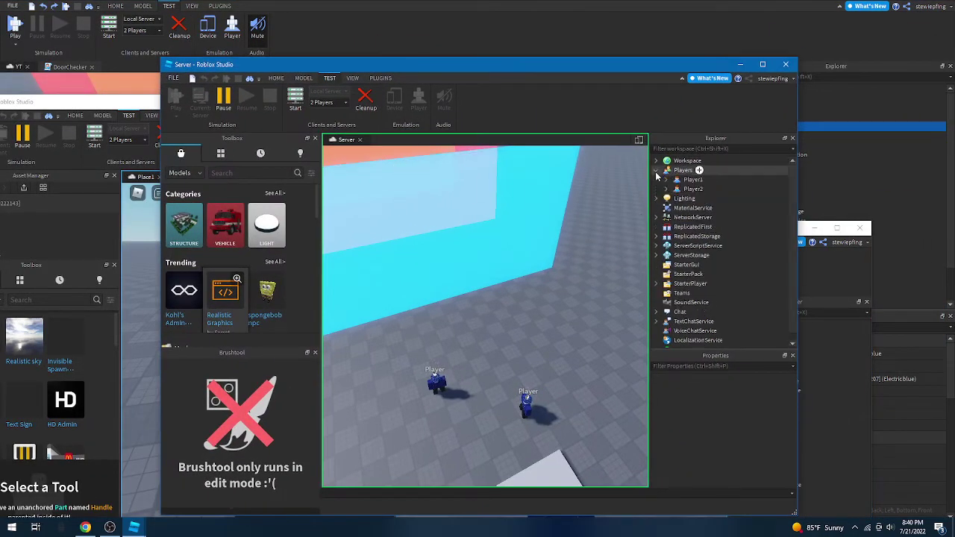
pyautogui.click(666, 180)
pyautogui.click(709, 199)
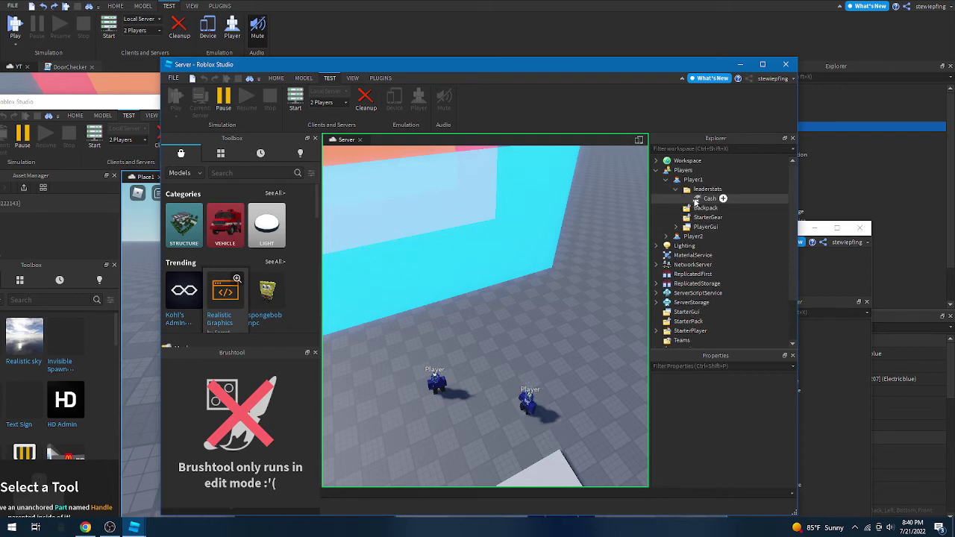
pyautogui.click(742, 440)
pyautogui.write('10')
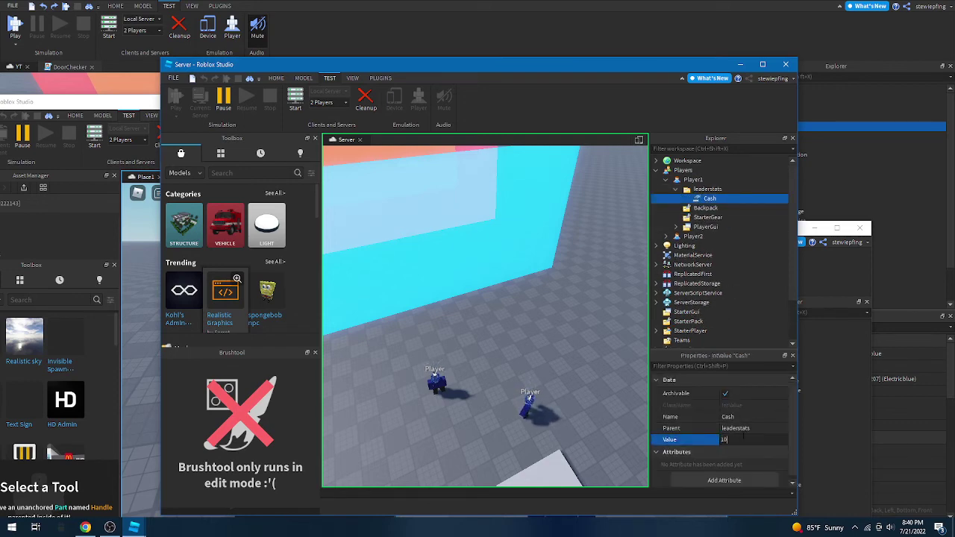
pyautogui.press('Return')
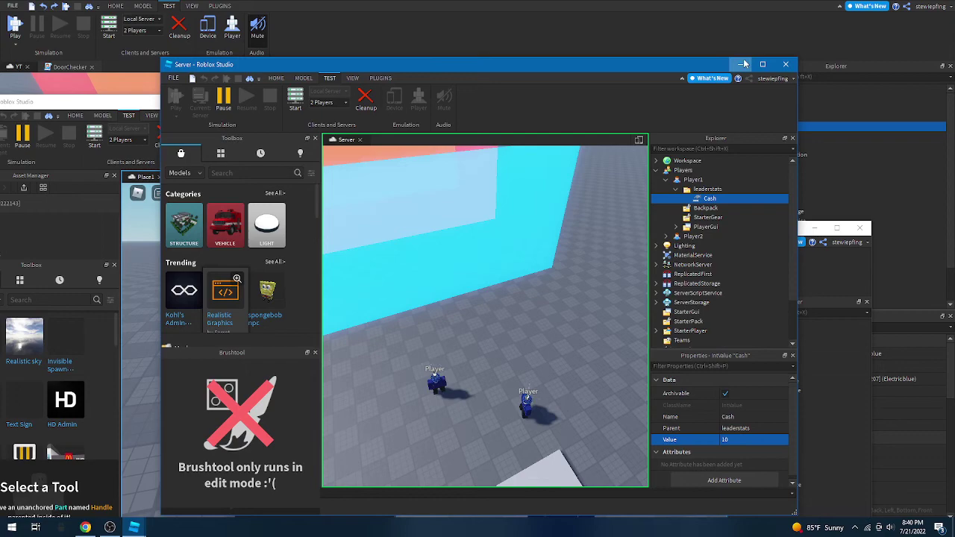
pyautogui.click(742, 64)
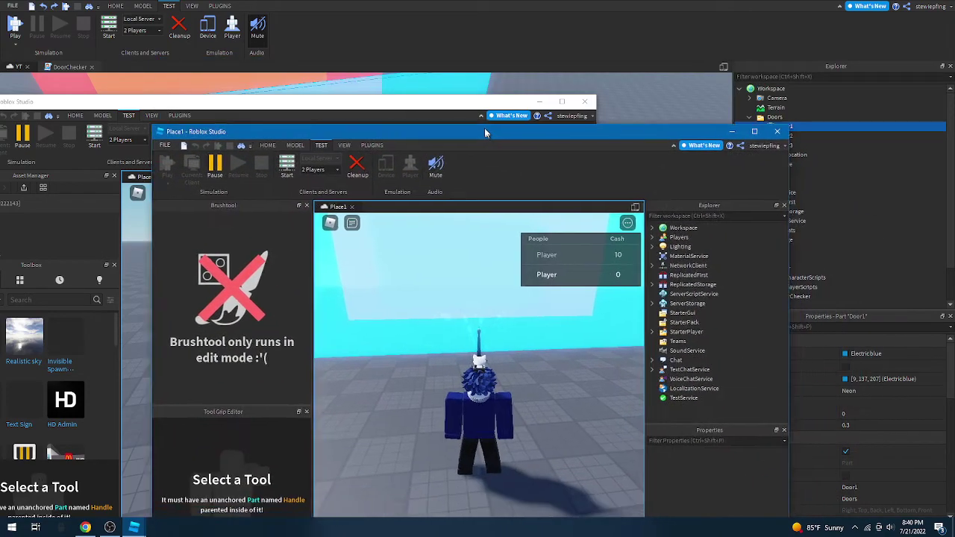
# Step: Inspect both client windows to see which player still has the cyan door
pyautogui.moveTo(569, 231); pyautogui.dragTo(459, 73)
pyautogui.scroll(5, 502, 427)
pyautogui.scroll(3, 501, 426)
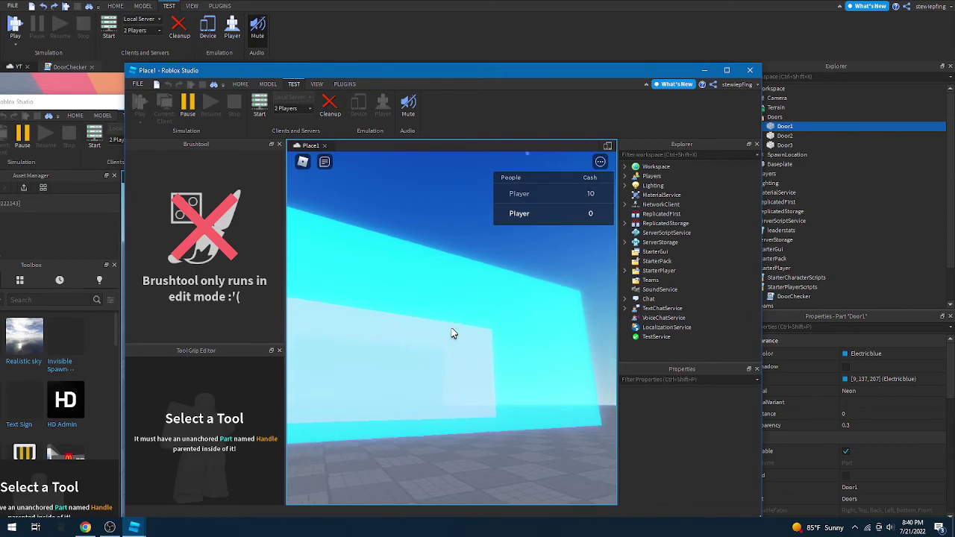
pyautogui.press('w')
pyautogui.scroll(-3, 452, 334)
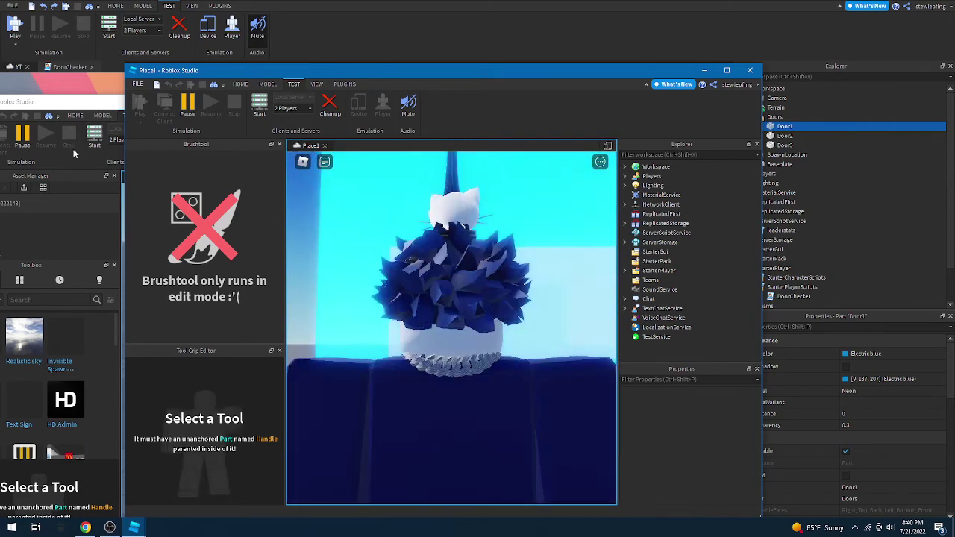
pyautogui.moveTo(315, 72); pyautogui.dragTo(692, 209)
pyautogui.click(301, 373)
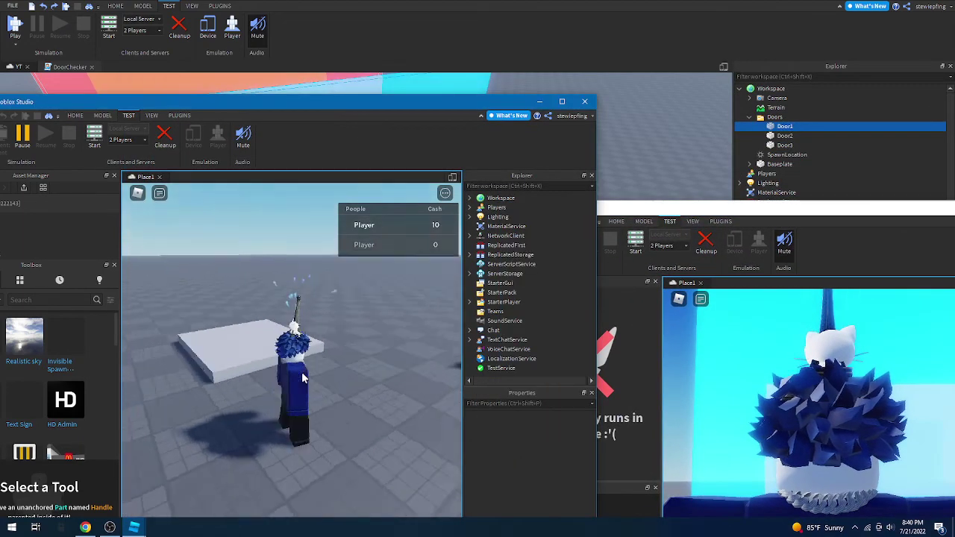
pyautogui.scroll(-5, 302, 377)
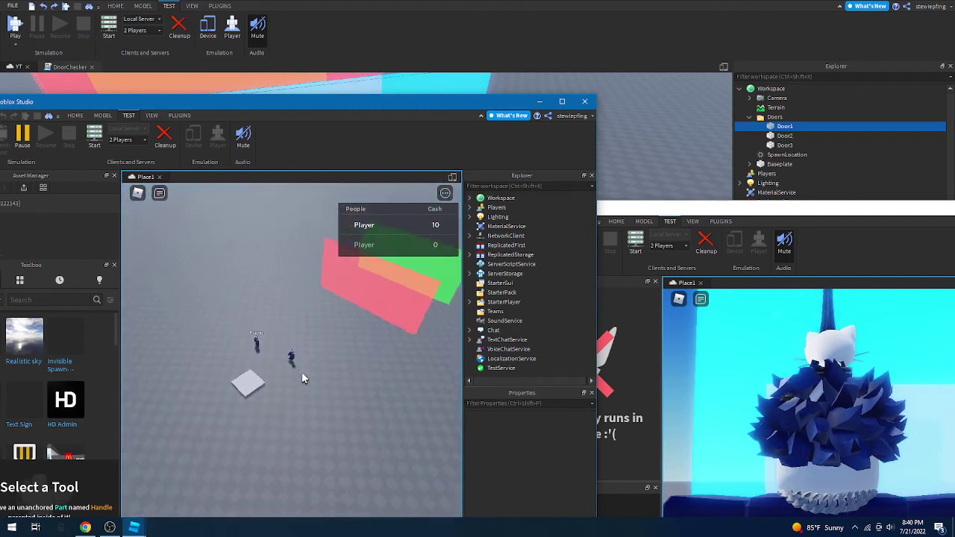
pyautogui.moveTo(301, 371); pyautogui.dragTo(301, 374, button='right')
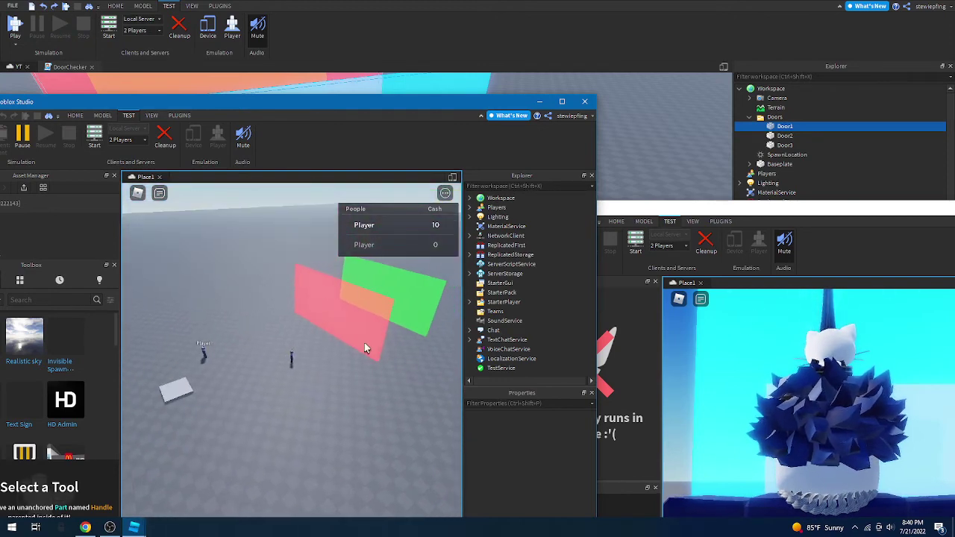
pyautogui.click(539, 101)
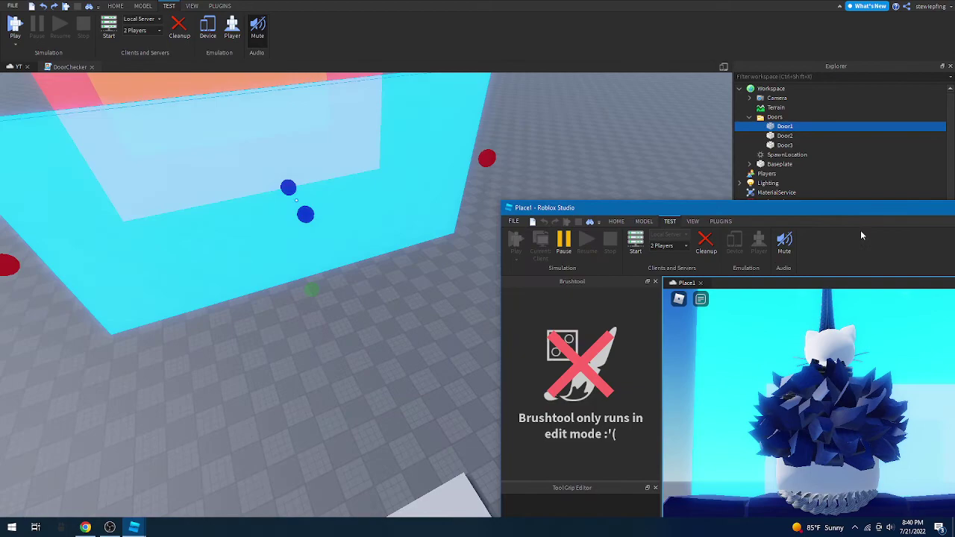
pyautogui.moveTo(847, 206); pyautogui.dragTo(362, 195)
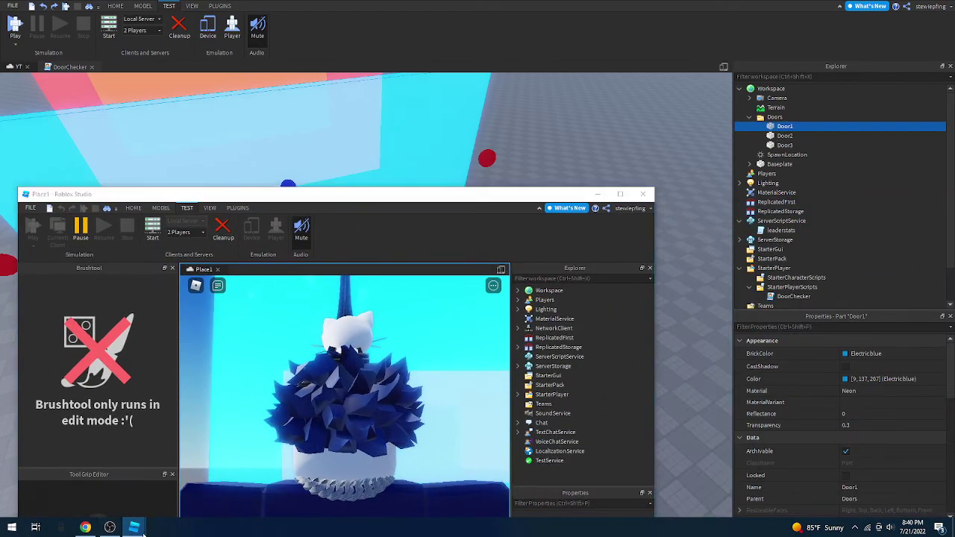
# Step: Set Player1's Cash to 50 on the server, then inspect the doors from the client
pyautogui.moveTo(133, 527)
pyautogui.click(151, 476)
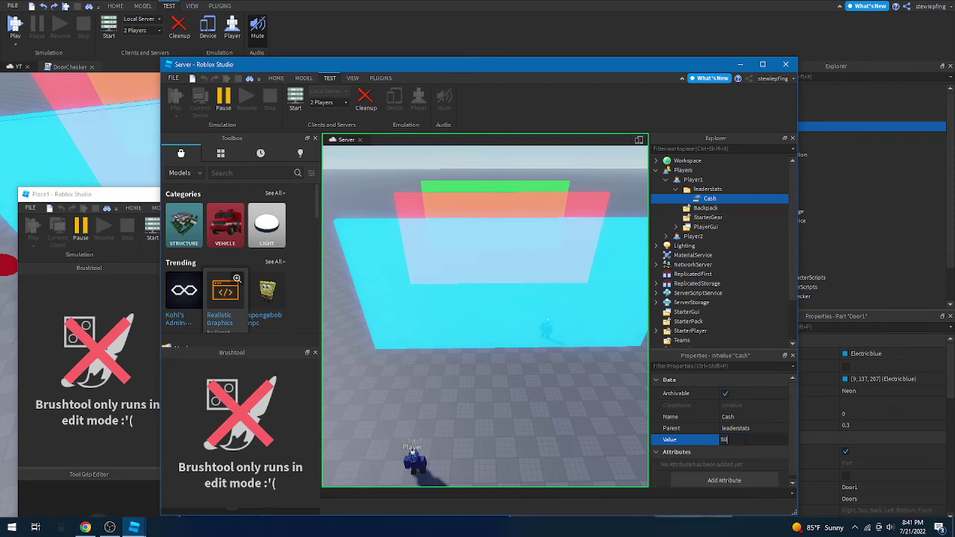
pyautogui.click(740, 64)
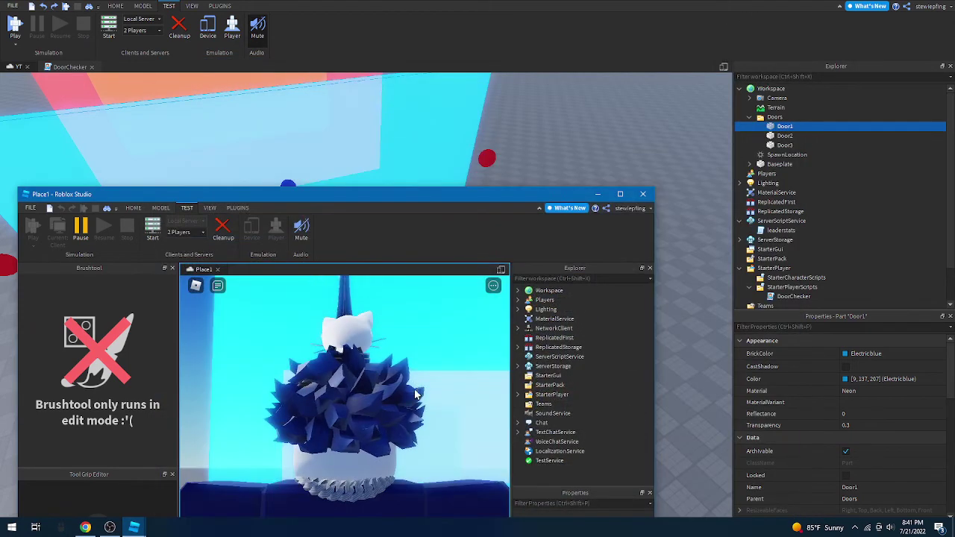
pyautogui.scroll(-5, 345, 457)
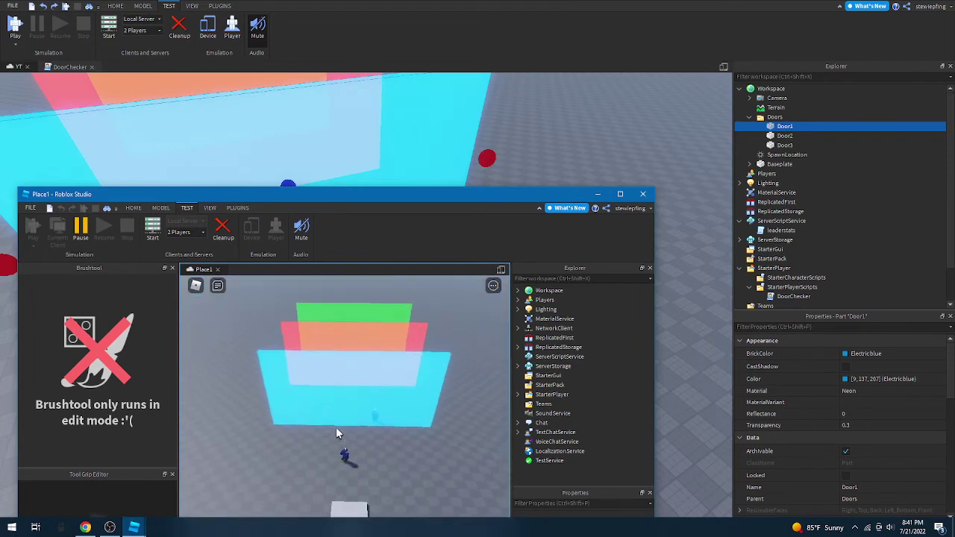
pyautogui.scroll(3, 336, 432)
pyautogui.scroll(-3, 337, 430)
pyautogui.scroll(-3, 379, 412)
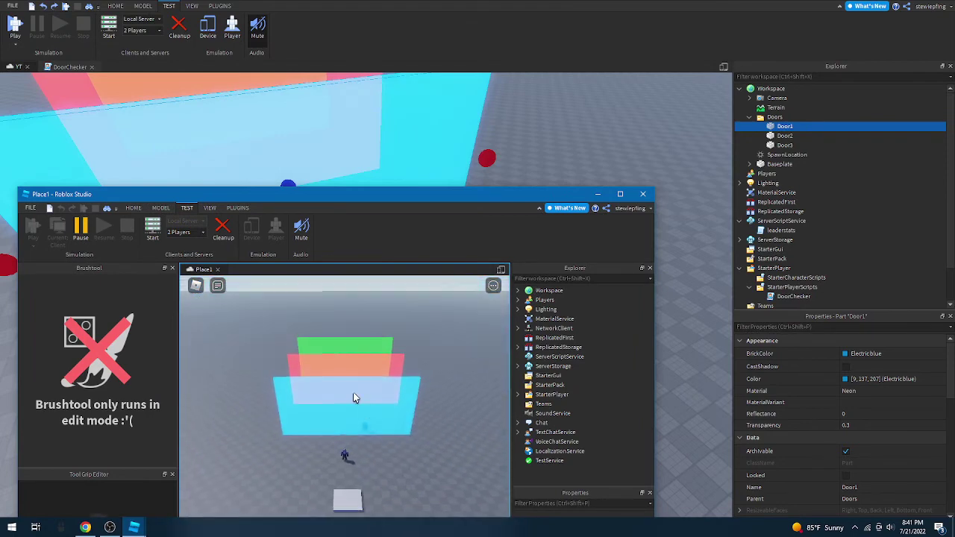
pyautogui.scroll(3, 376, 391)
pyautogui.moveTo(377, 391); pyautogui.dragTo(377, 396, button='right')
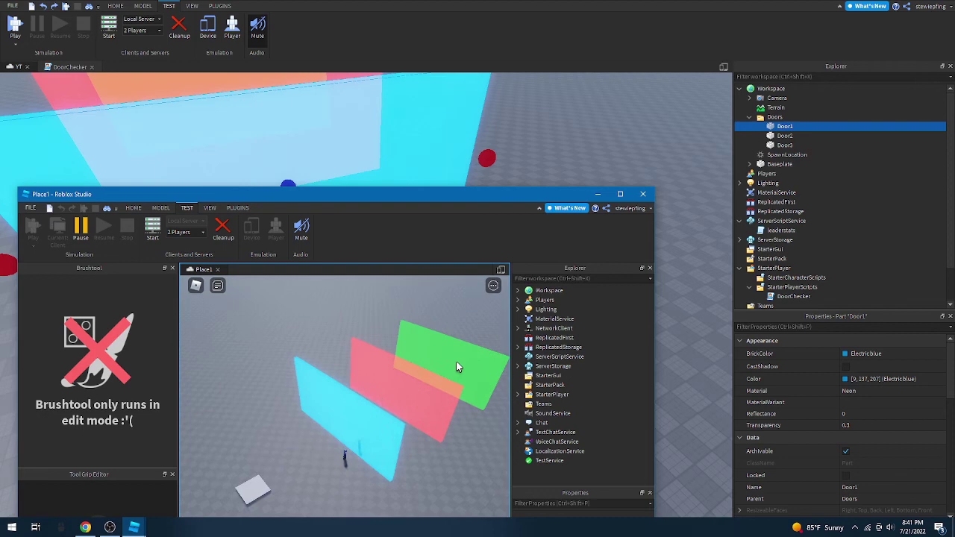
pyautogui.moveTo(456, 364); pyautogui.dragTo(388, 372, button='right')
pyautogui.scroll(3, 388, 372)
pyautogui.scroll(3, 405, 384)
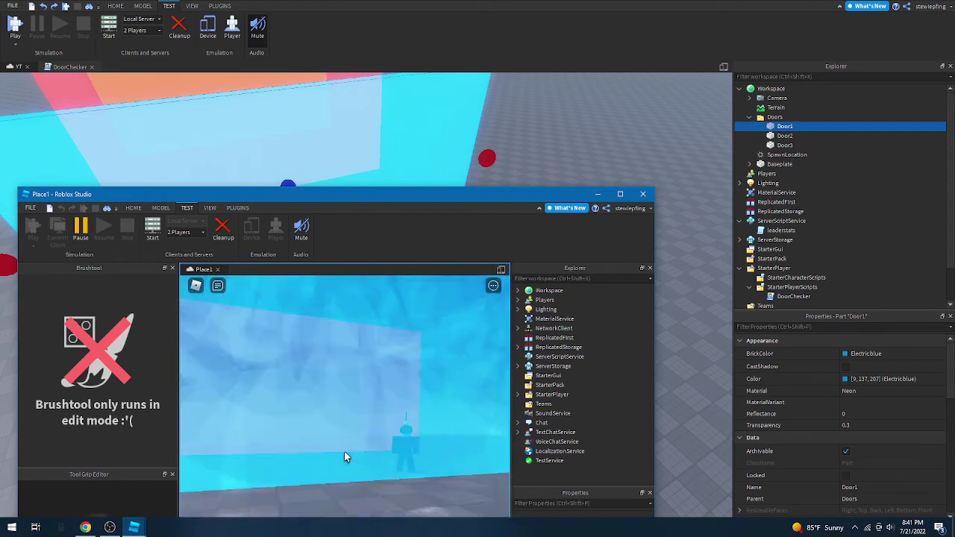
pyautogui.scroll(-3, 343, 454)
# Step: Orbit the editor view, then switch to the Place1 client and look over the players
pyautogui.click(499, 183)
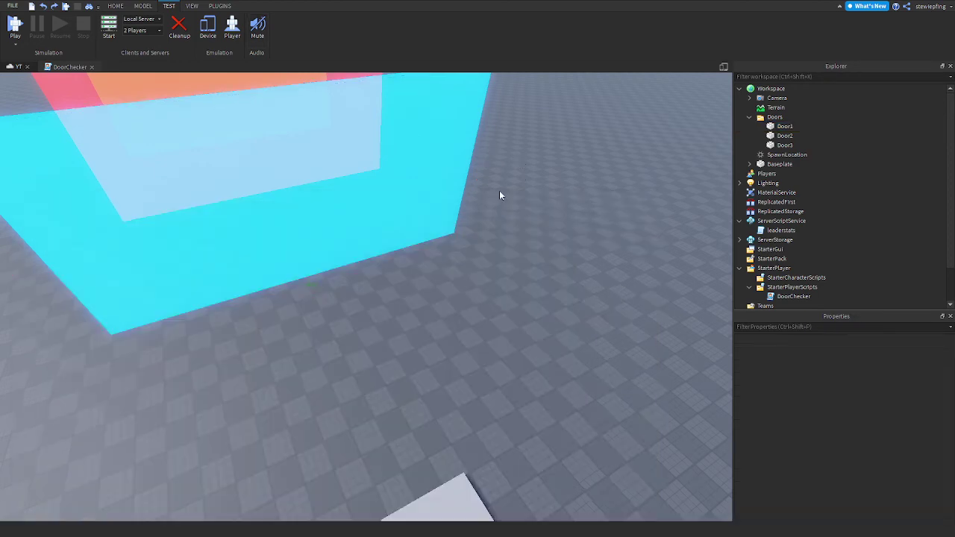
pyautogui.moveTo(499, 190); pyautogui.dragTo(93, 455, button='right')
pyautogui.press('super')
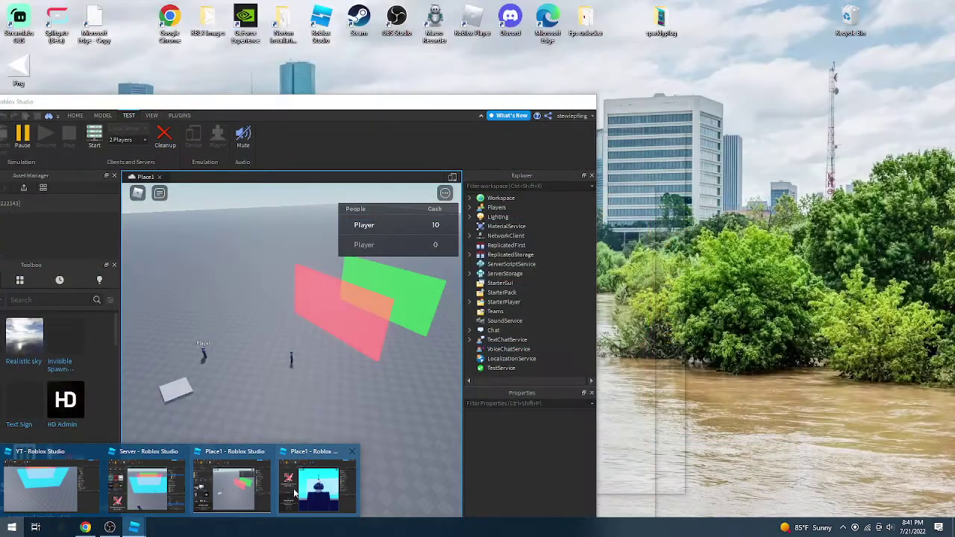
pyautogui.moveTo(232, 486)
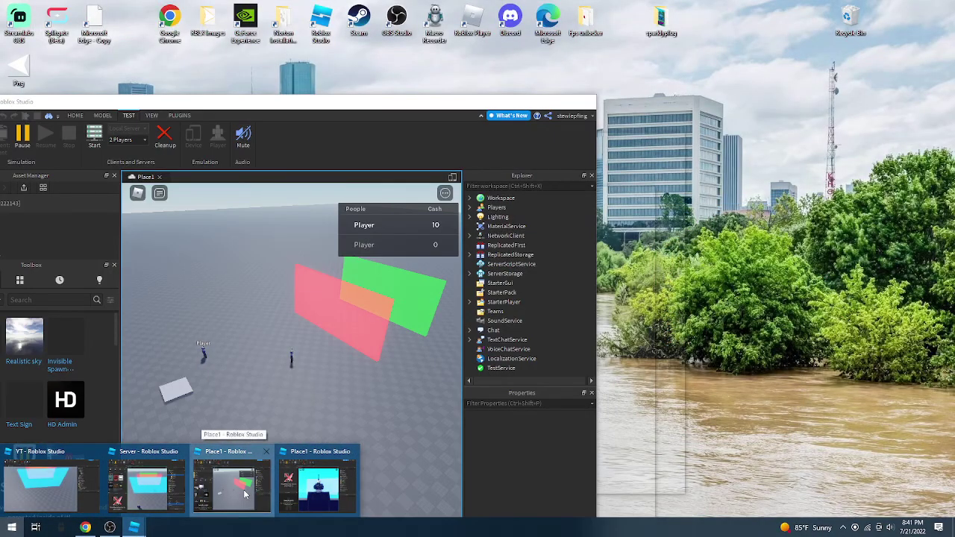
pyautogui.click(245, 494)
pyautogui.press('Tab')
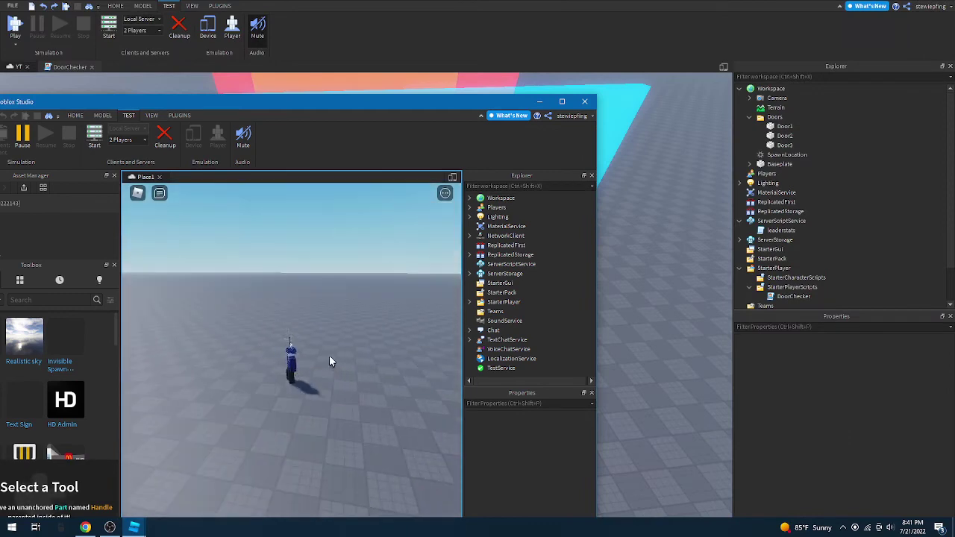
pyautogui.scroll(-3, 314, 347)
pyautogui.moveTo(315, 347); pyautogui.dragTo(313, 349, button='right')
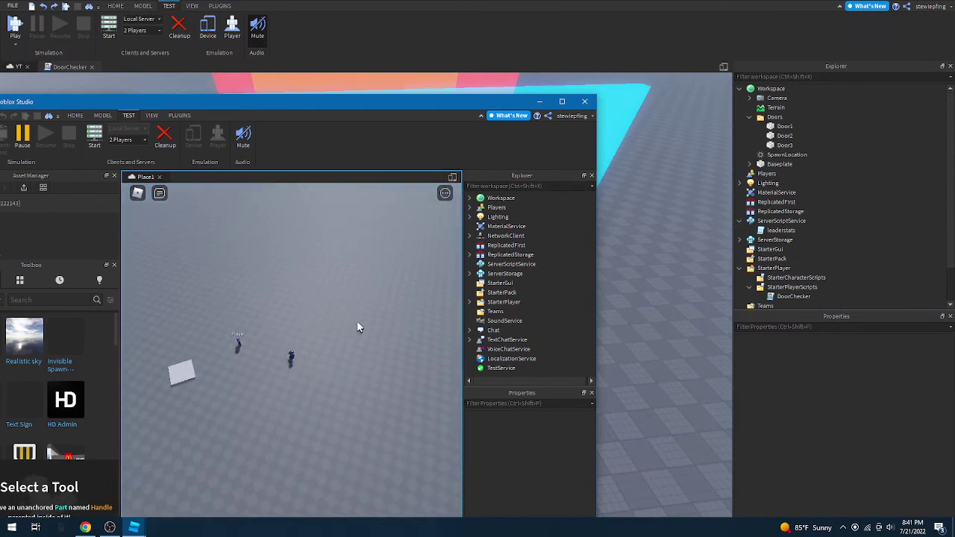
pyautogui.moveTo(357, 327); pyautogui.dragTo(384, 297, button='right')
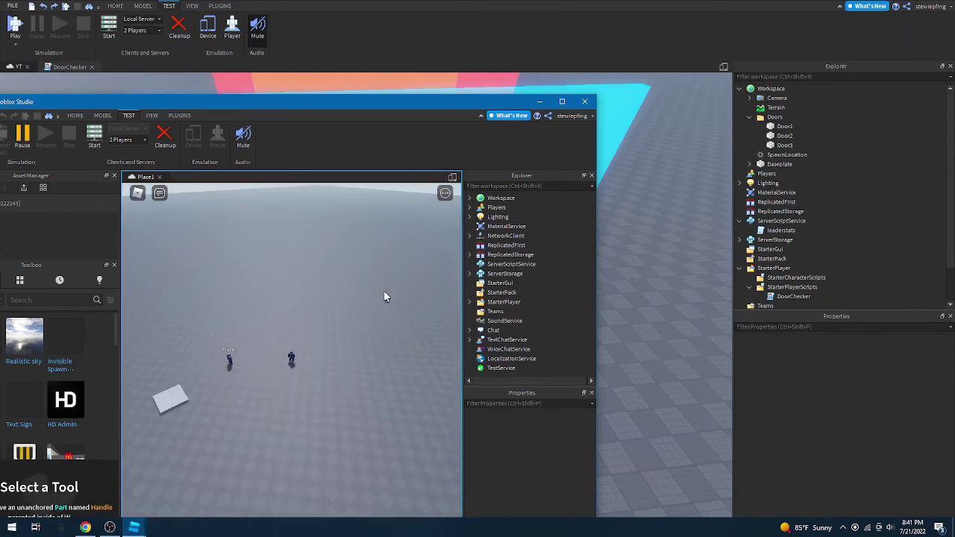
# Step: Close Player1's test client and bring the remaining Player2 client to the front
pyautogui.click(584, 101)
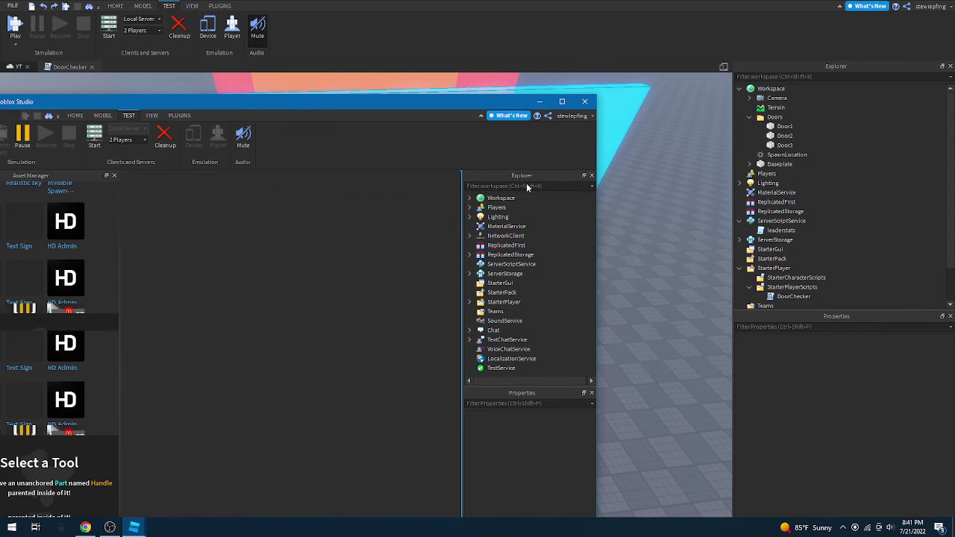
pyautogui.press('super')
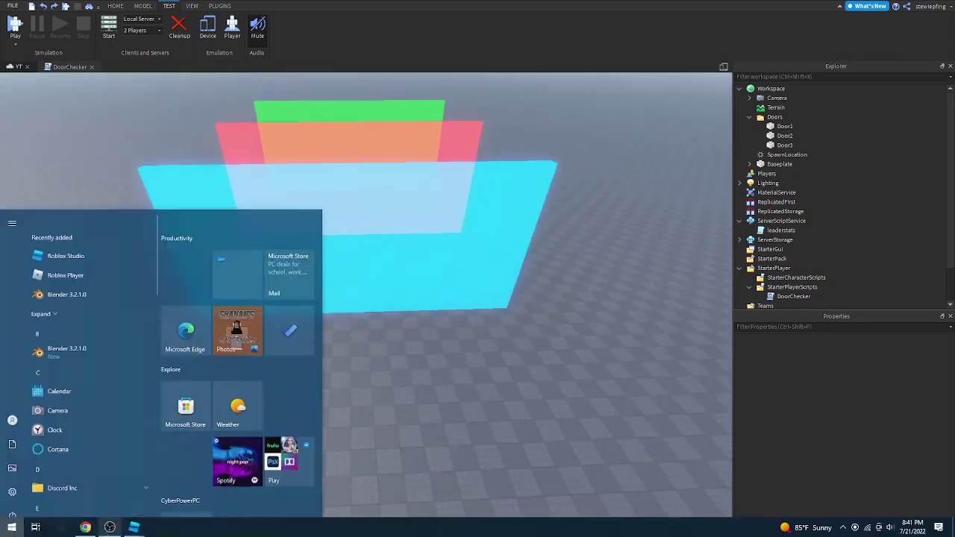
pyautogui.click(232, 478)
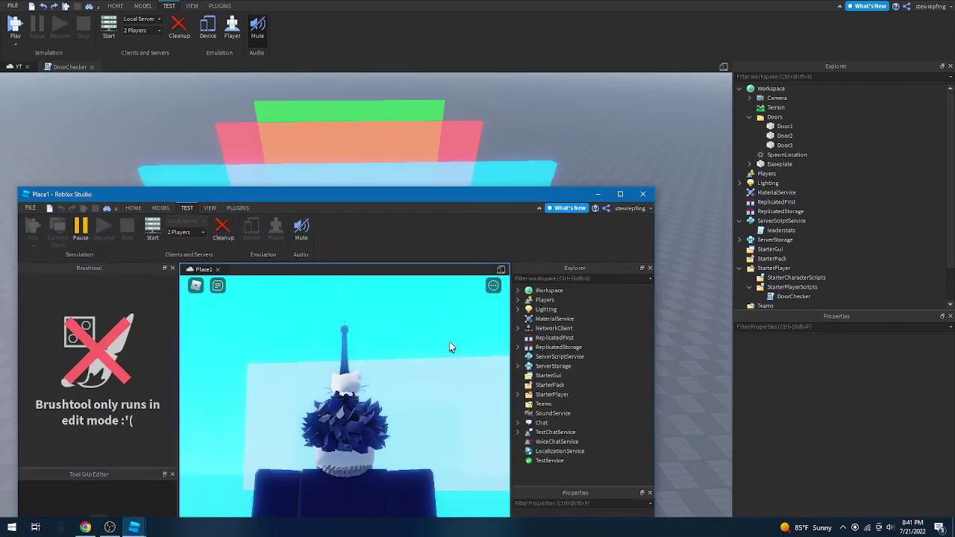
pyautogui.press('super')
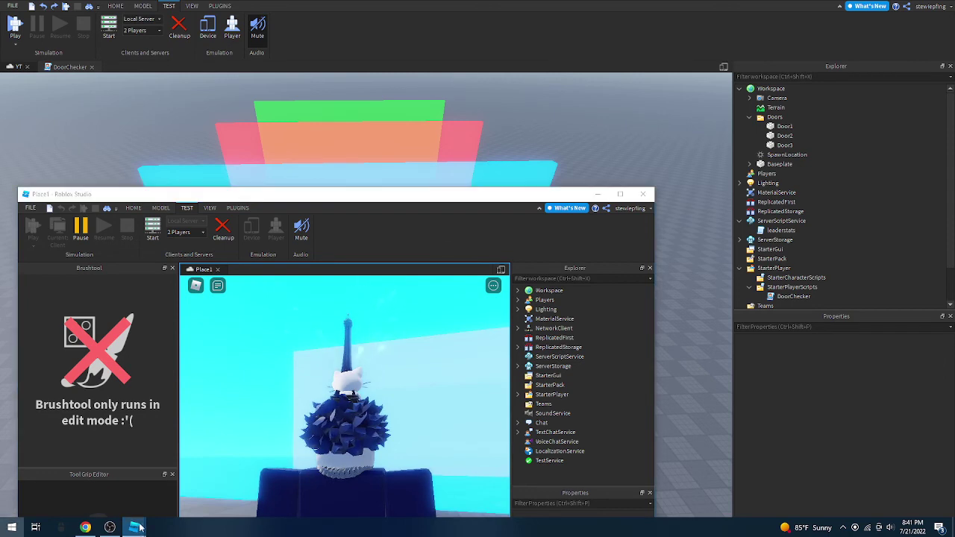
# Step: In the server Explorer, check that Player2's leaderstats Cash is 50, then minimize the server
pyautogui.click(239, 485)
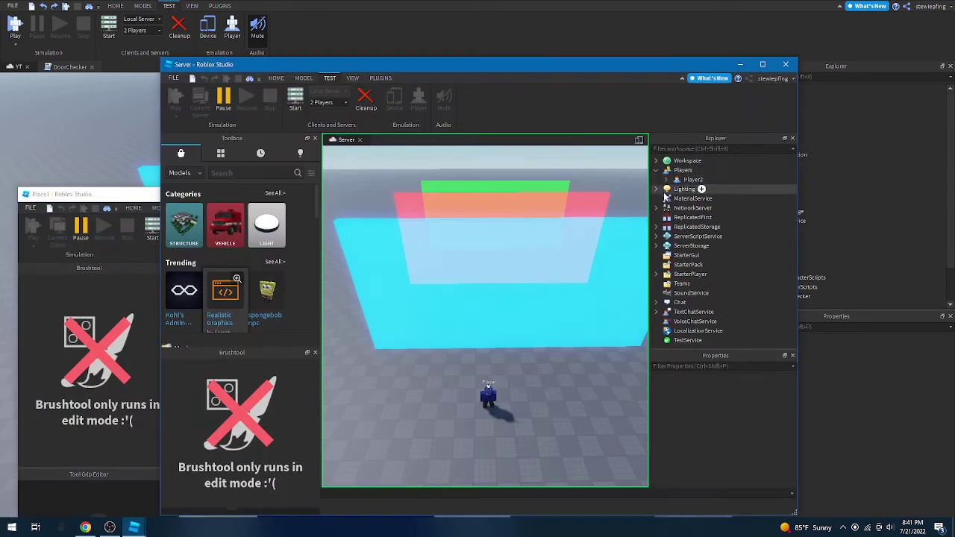
pyautogui.click(665, 180)
pyautogui.click(676, 188)
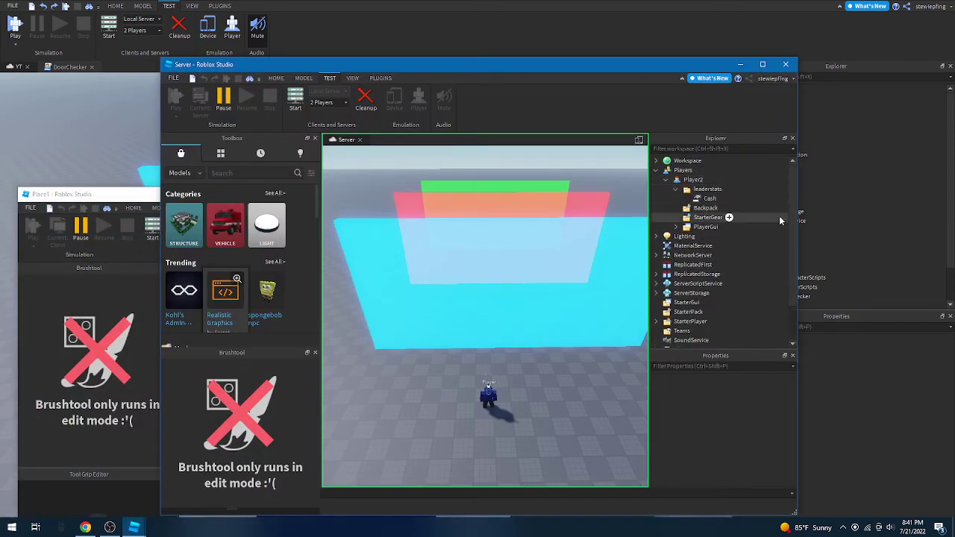
pyautogui.click(705, 199)
pyautogui.click(753, 439)
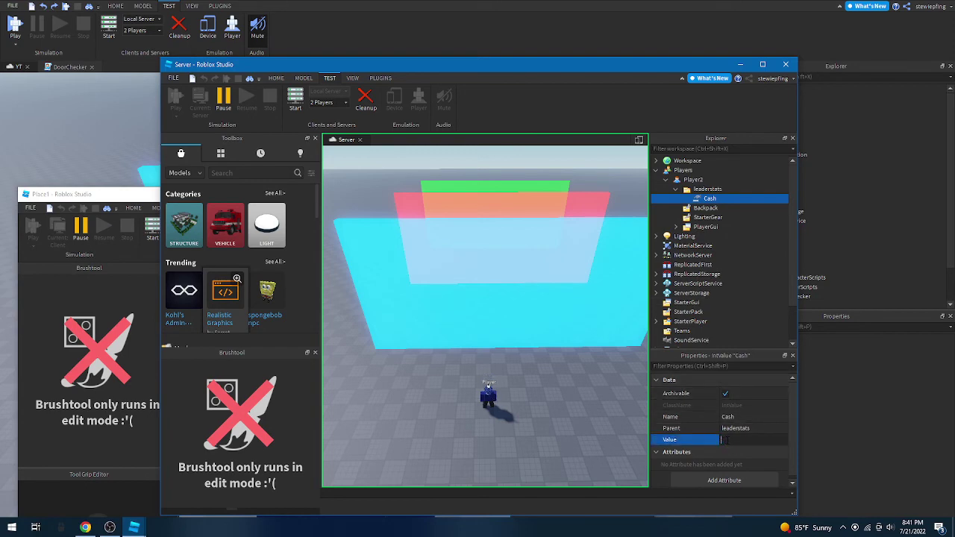
pyautogui.click(741, 64)
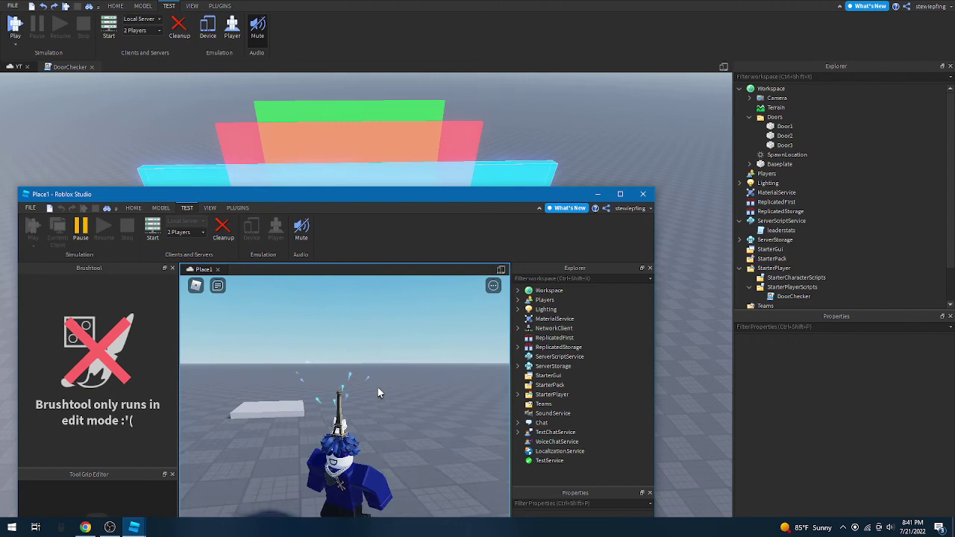
# Step: Resize the Place1 client test window and close it
pyautogui.scroll(-5, 378, 407)
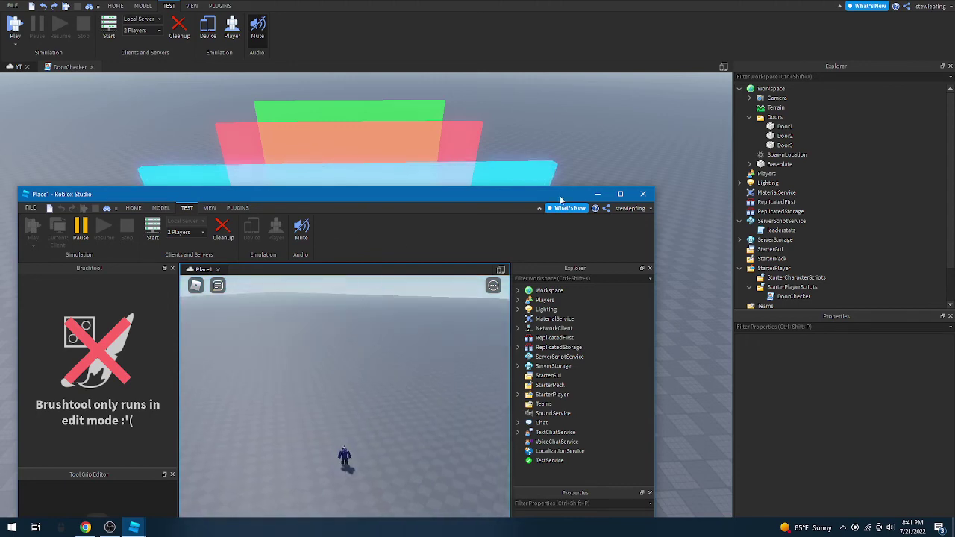
pyautogui.click(621, 194)
pyautogui.scroll(5, 351, 286)
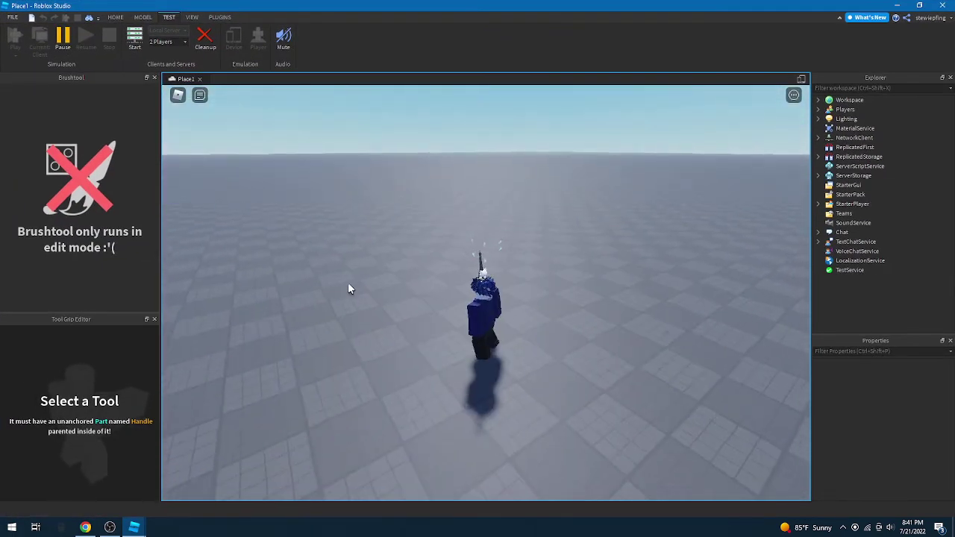
pyautogui.scroll(5, 373, 295)
pyautogui.scroll(-5, 542, 293)
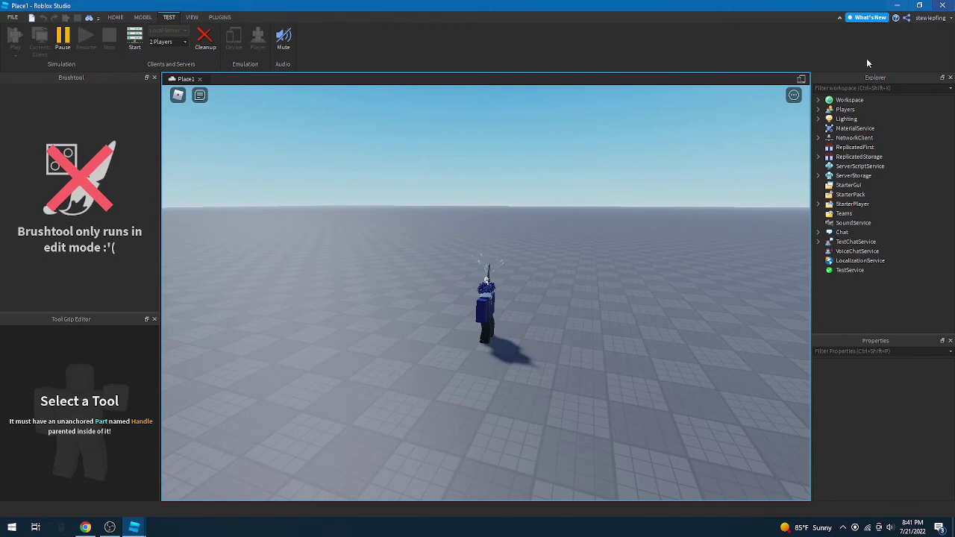
pyautogui.moveTo(713, 5); pyautogui.dragTo(493, 196)
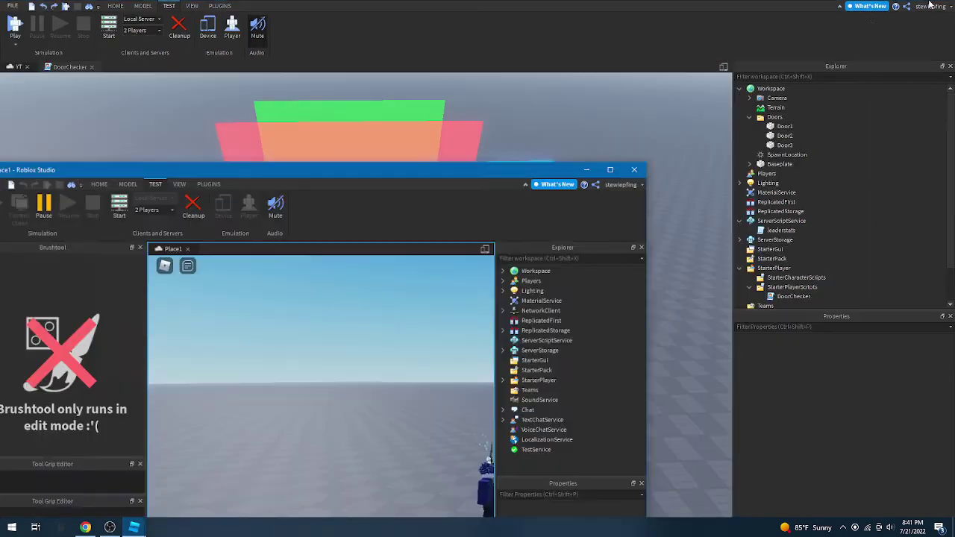
pyautogui.click(642, 198)
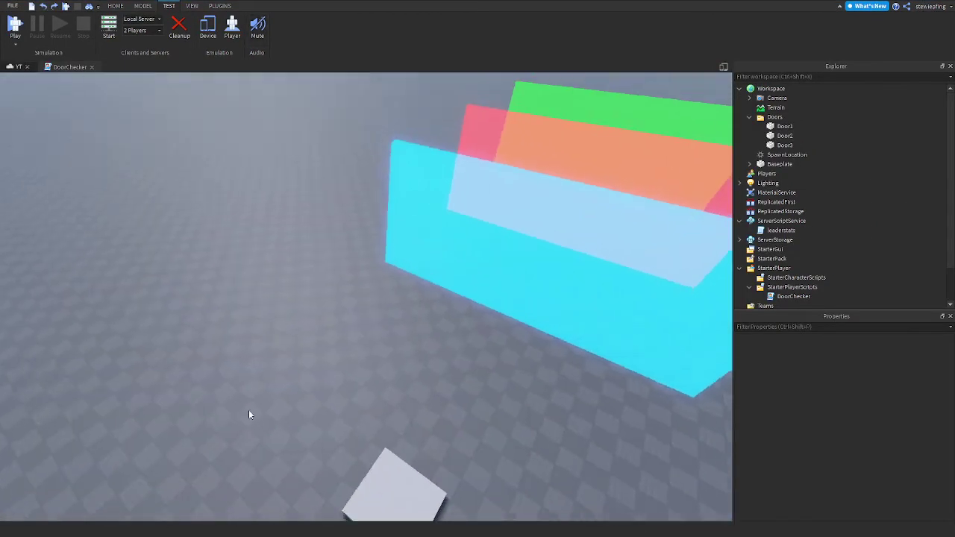
# Step: Orbit the editor view to face the cyan, red and green doors
pyautogui.moveTo(249, 415); pyautogui.dragTo(251, 414, button='right')
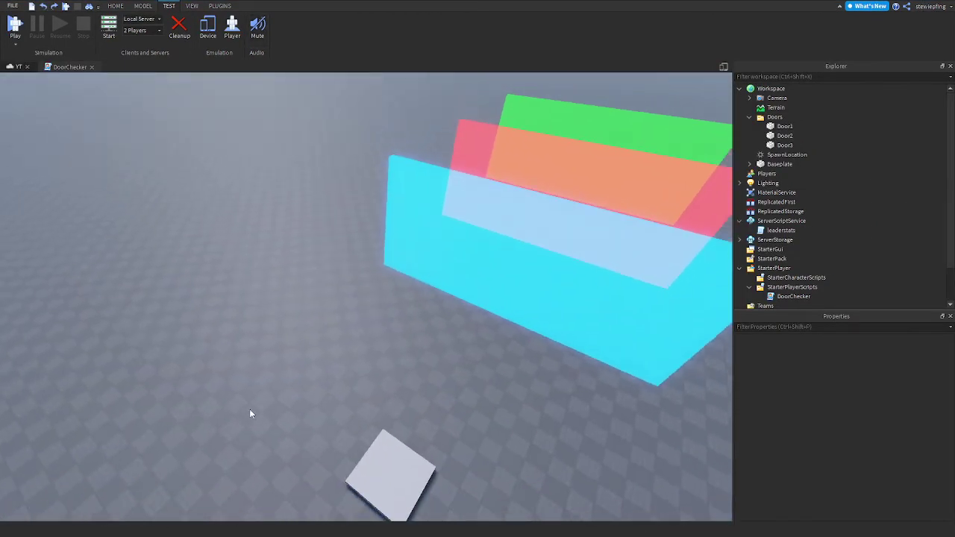
pyautogui.press('super')
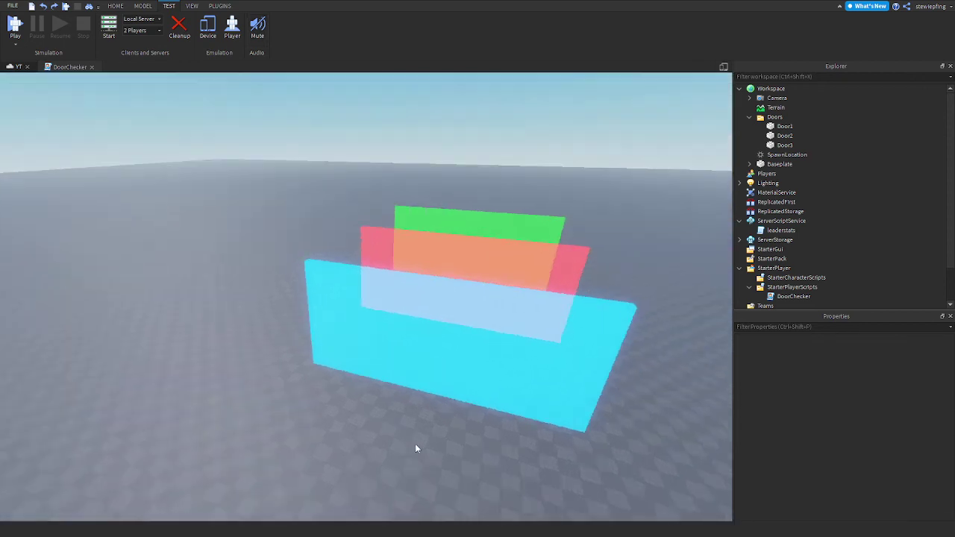
pyautogui.moveTo(417, 448); pyautogui.dragTo(299, 348, button='middle')
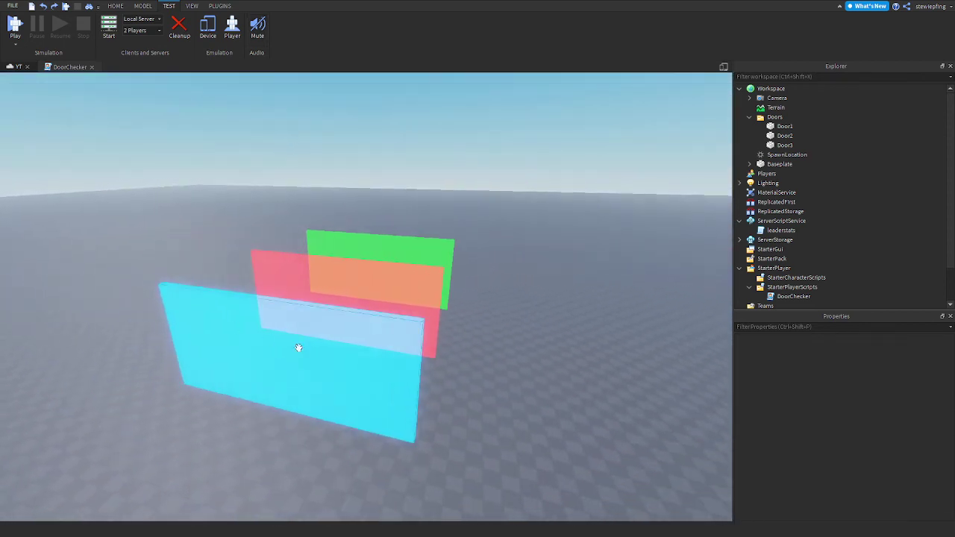
pyautogui.moveTo(298, 348)
pyautogui.mouseDown(button='right')
pyautogui.moveTo(351, 356)
pyautogui.moveTo(370, 342)
pyautogui.mouseUp(button='right')
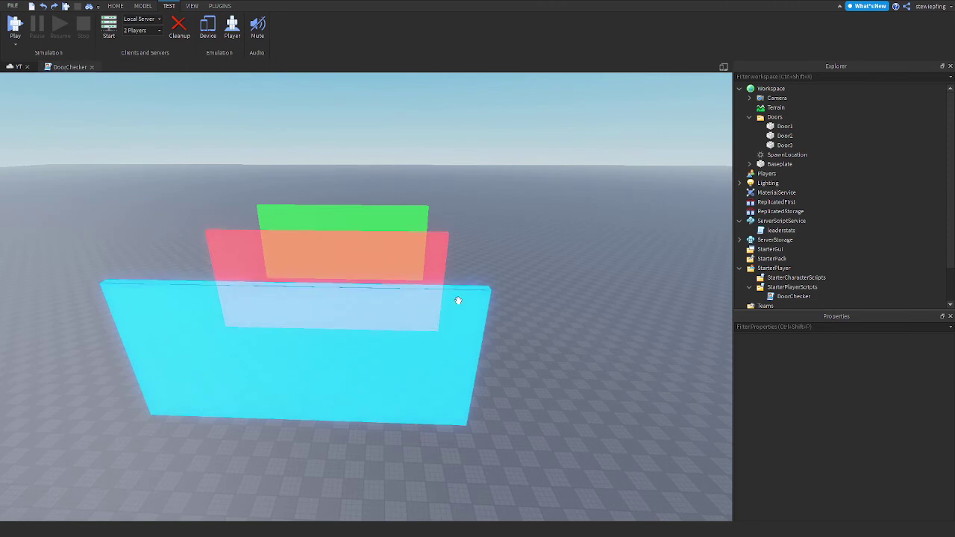
pyautogui.click(58, 68)
pyautogui.scroll(1, 220, 229)
pyautogui.scroll(2, 220, 229)
pyautogui.scroll(1, 220, 229)
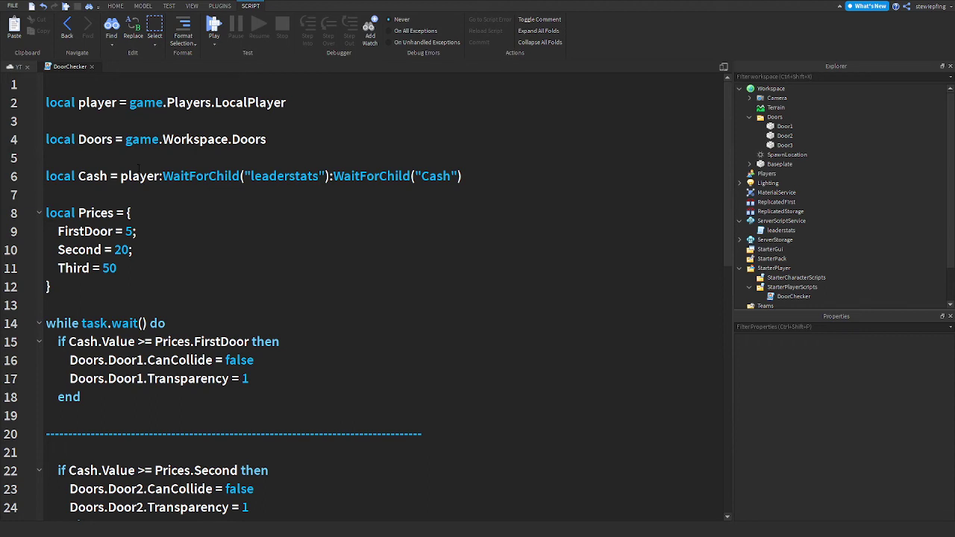
pyautogui.scroll(-2, 803, 263)
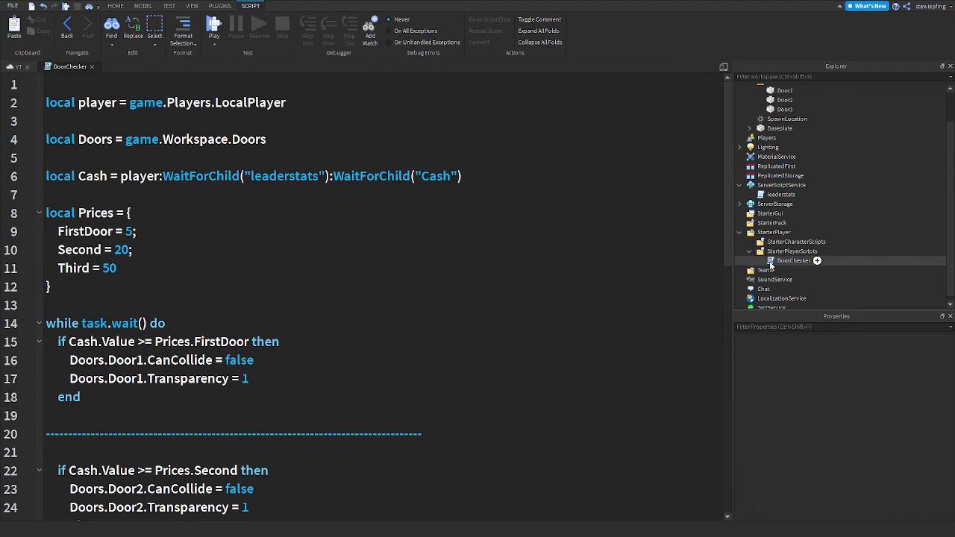
pyautogui.click(791, 261)
pyautogui.click(9, 69)
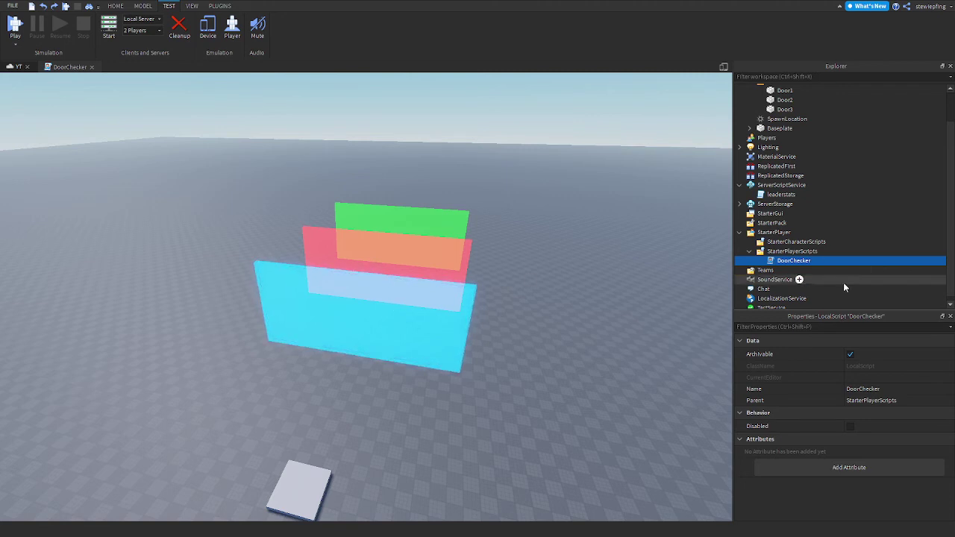
# Step: Duplicate DoorChecker with Ctrl+D and rename the copy to DoorCheckerLessThan in the Name property
pyautogui.hotkey('ctrl', 'd')
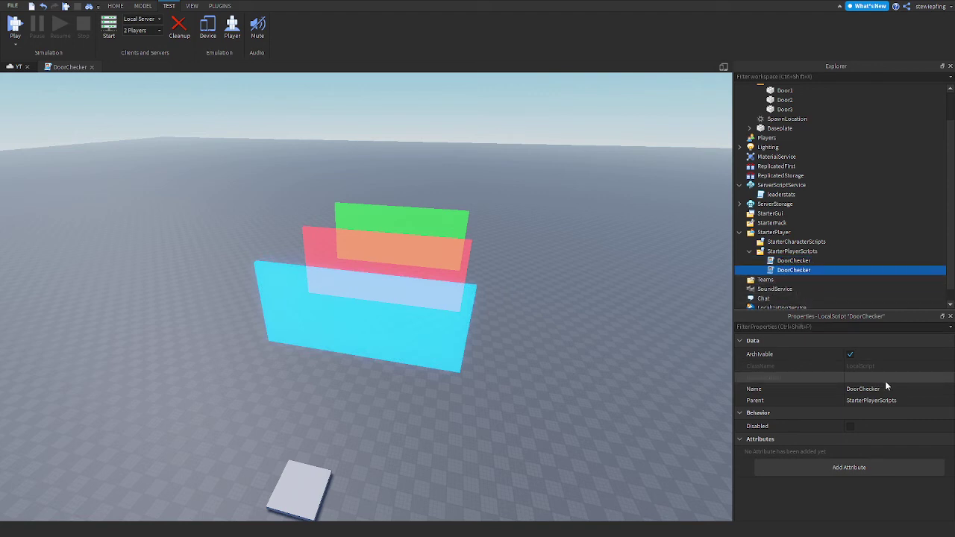
pyautogui.click(886, 380)
pyautogui.click(916, 388)
pyautogui.press('BackSpace')
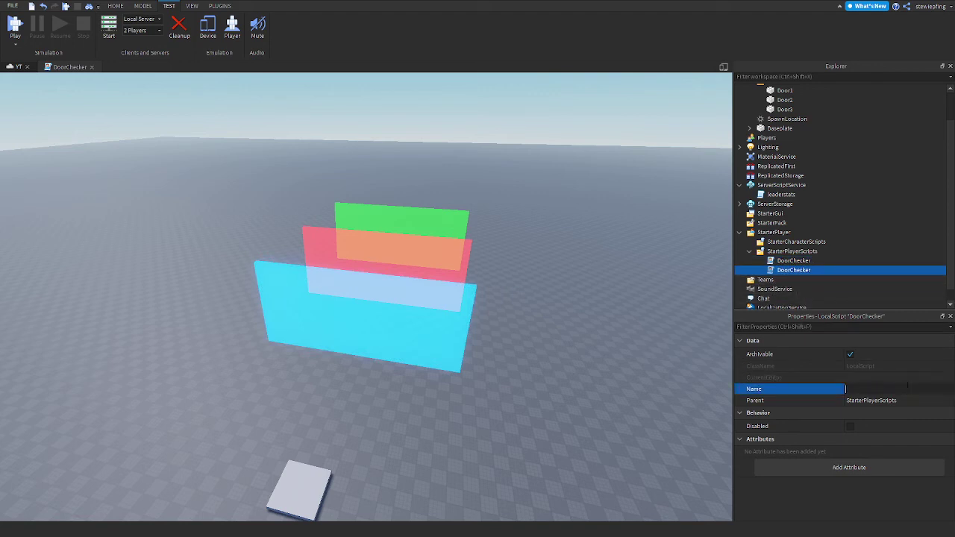
pyautogui.write('DoorCh')
pyautogui.write('eckerLessThe')
pyautogui.write('an')
pyautogui.press('Return')
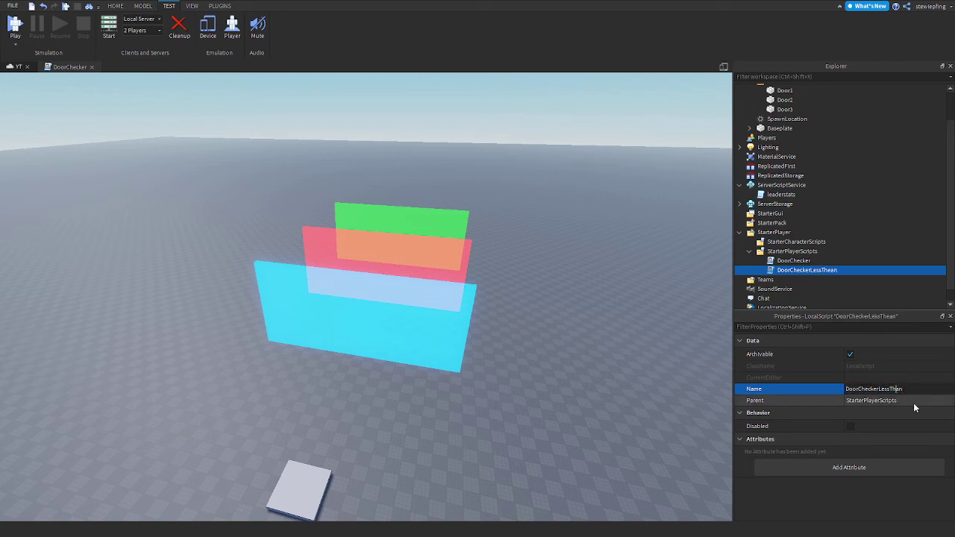
pyautogui.press('BackSpace')
pyautogui.press('Return')
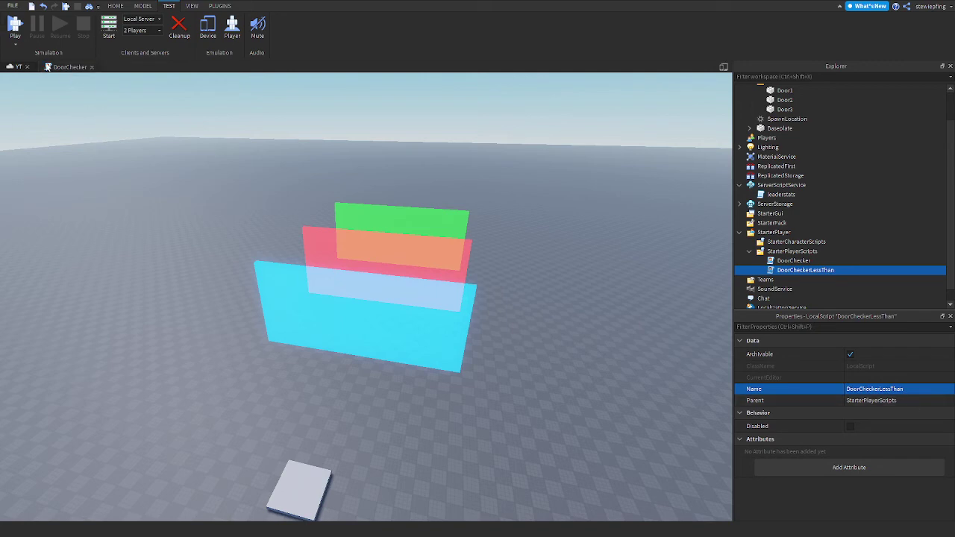
# Step: Open DoorCheckerLessThan and change the first door's condition to Cash.Value < its price
pyautogui.doubleClick(806, 270)
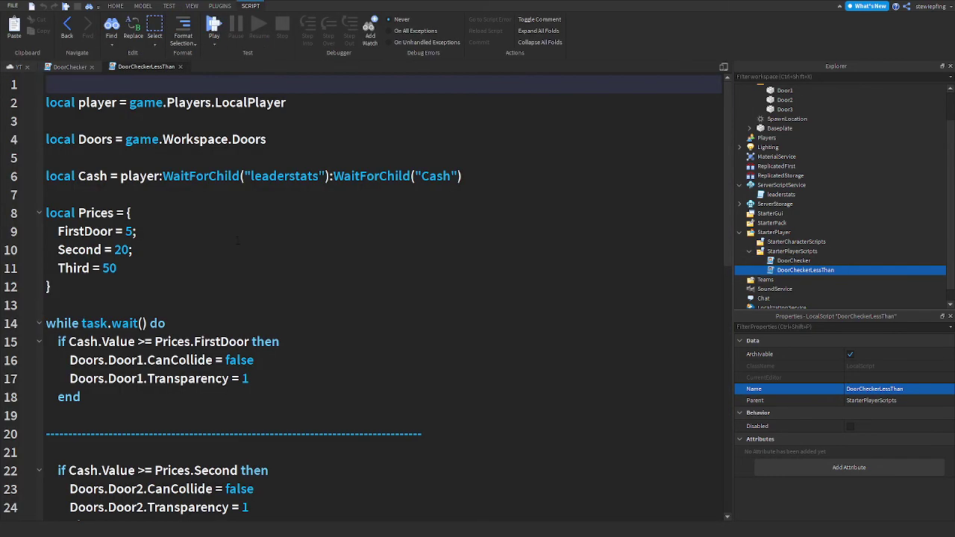
pyautogui.press('F2')
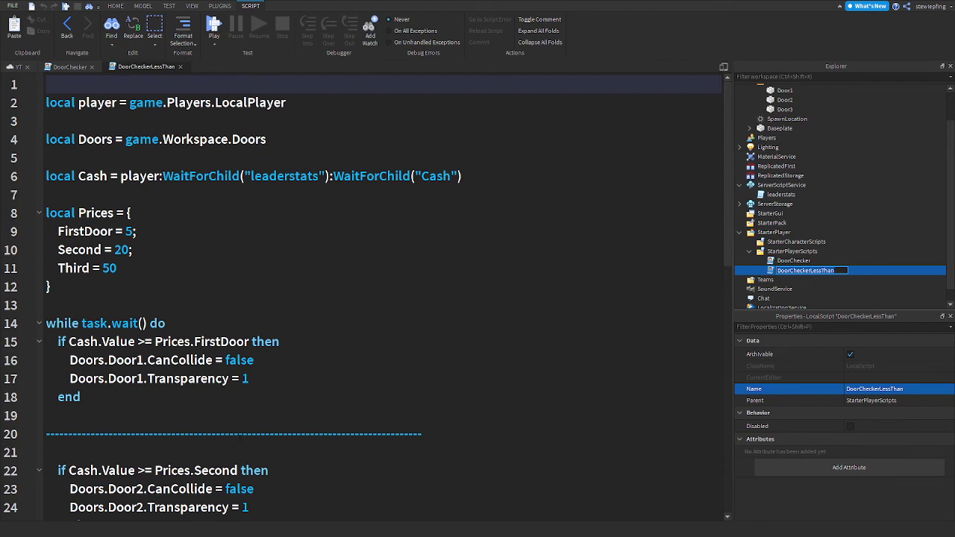
pyautogui.scroll(-2, 166, 334)
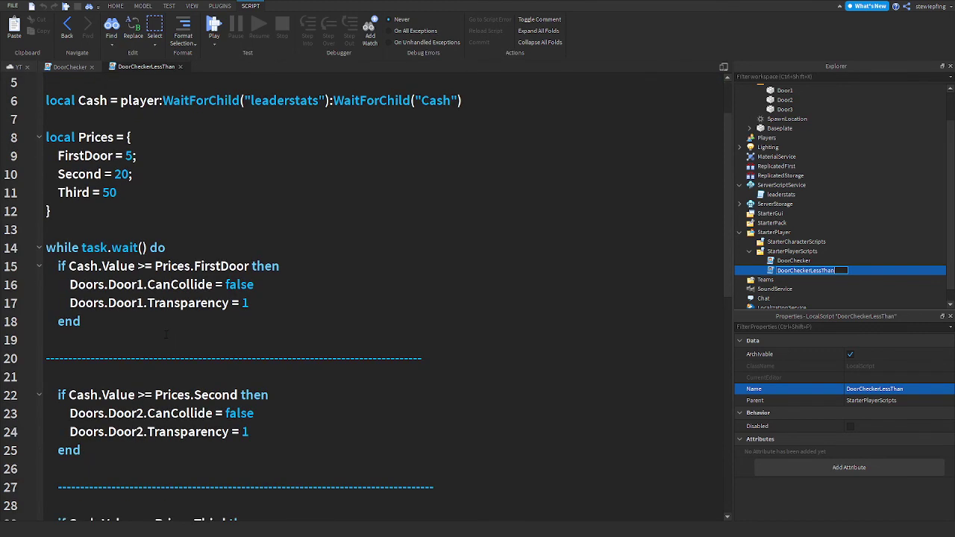
pyautogui.click(156, 267)
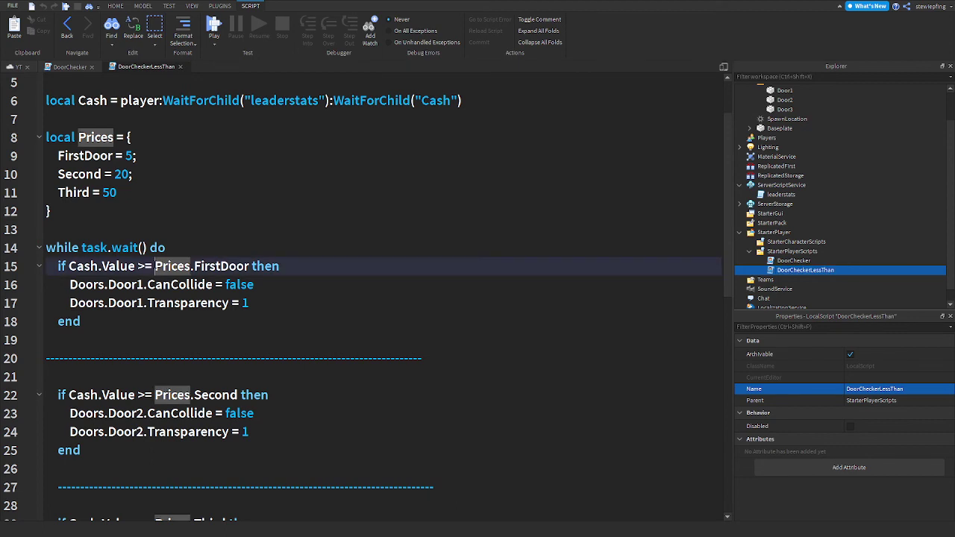
pyautogui.press('BackSpace')
pyautogui.press('BackSpace')
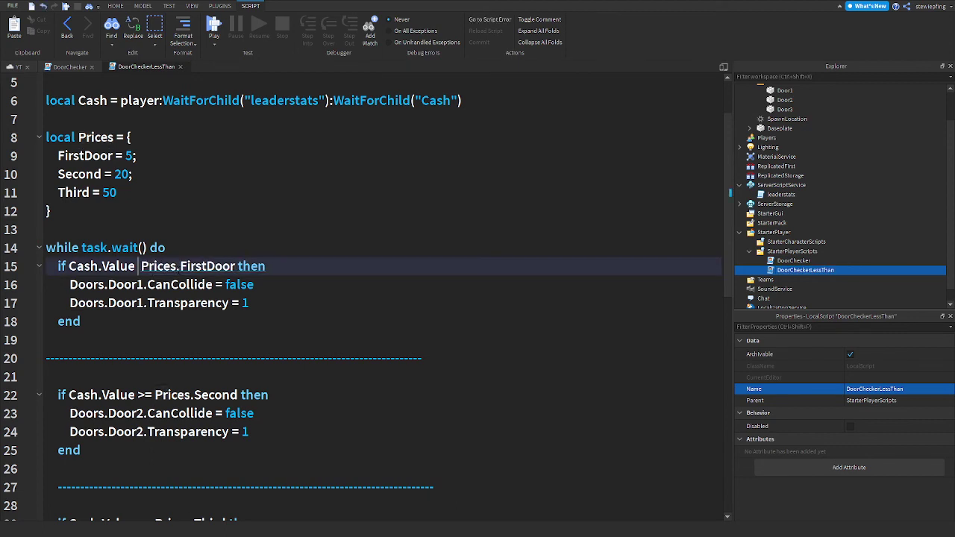
pyautogui.write('<')
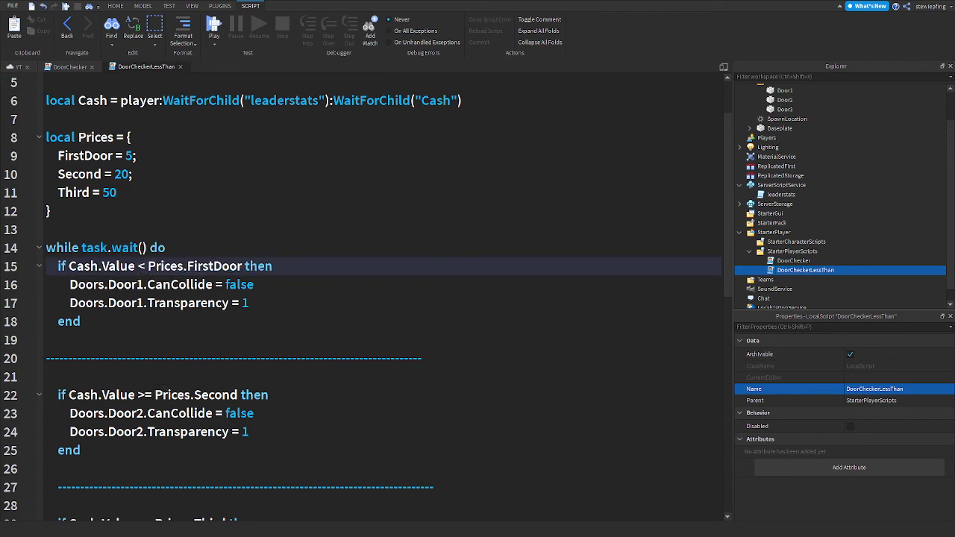
# Step: Change the second and third doors' conditions to Cash.Value < their prices
pyautogui.scroll(-1, 385, 298)
pyautogui.click(148, 394)
pyautogui.press('Up')
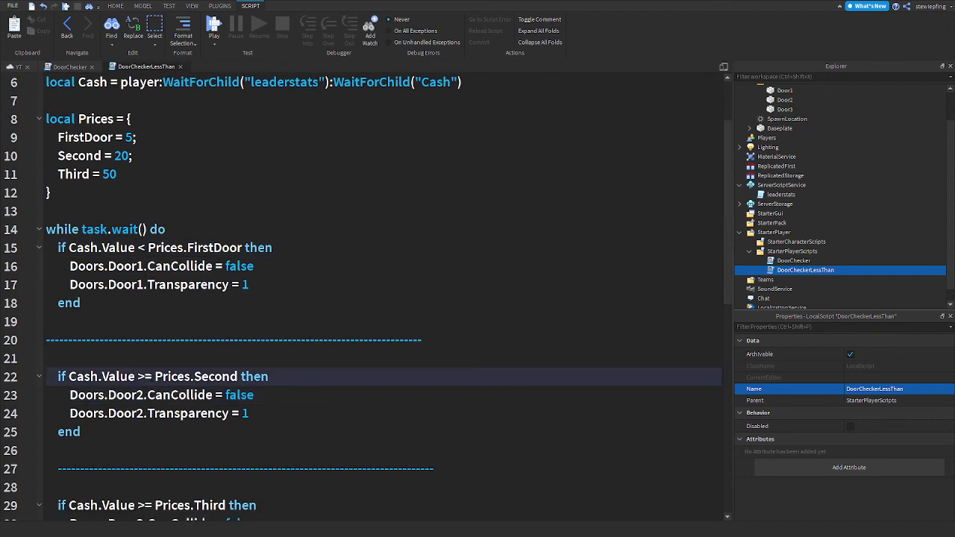
pyautogui.press('BackSpace')
pyautogui.press('BackSpace')
pyautogui.write('>')
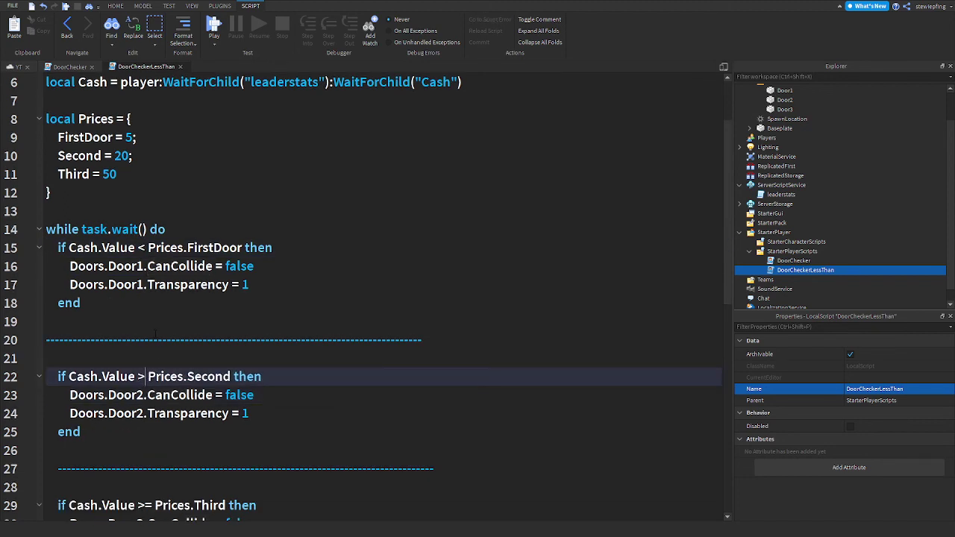
pyautogui.press('BackSpace')
pyautogui.write('<')
pyautogui.scroll(-3, 204, 345)
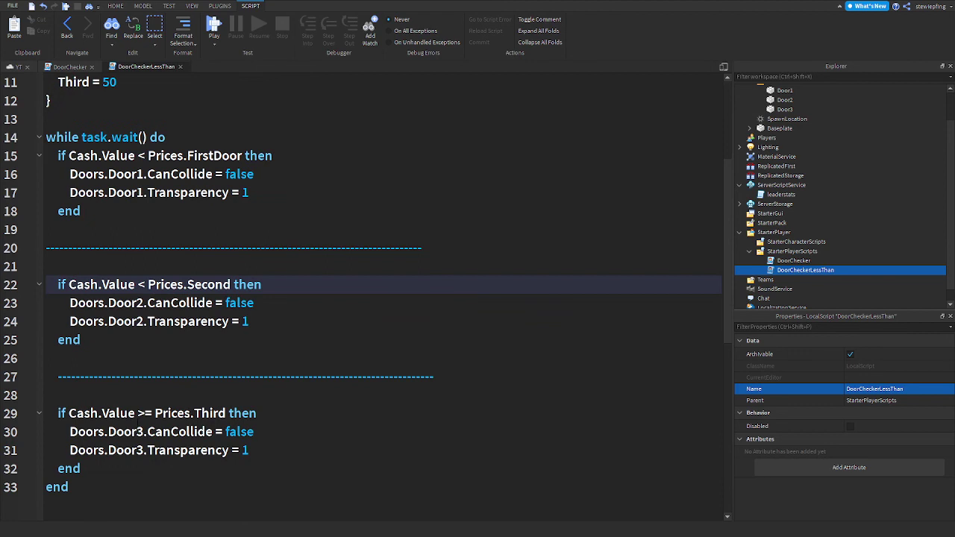
pyautogui.click(149, 414)
pyautogui.press('BackSpace')
pyautogui.press('BackSpace')
pyautogui.write('<')
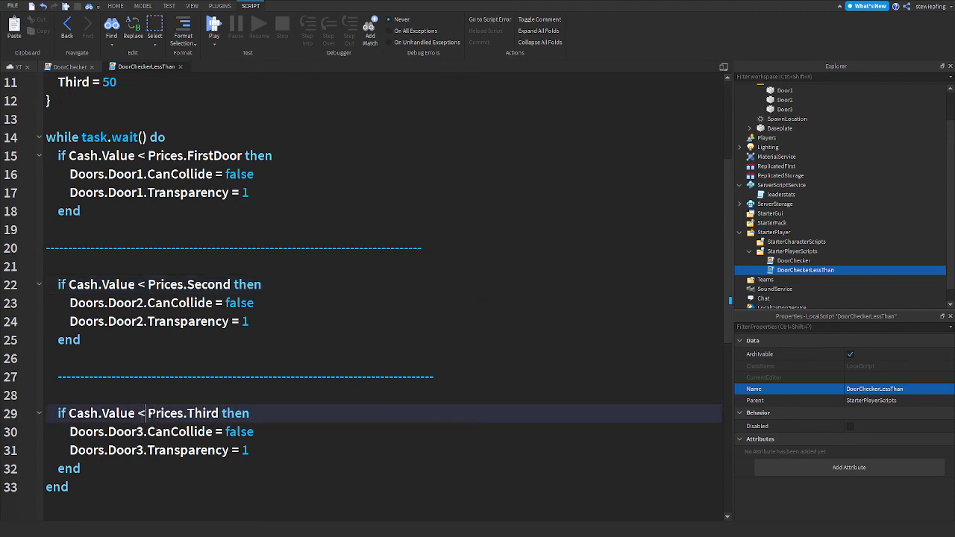
# Step: Set CanCollide to true for Door3, Door2 and Door1 on lines 30, 23 and 16
pyautogui.doubleClick(239, 431)
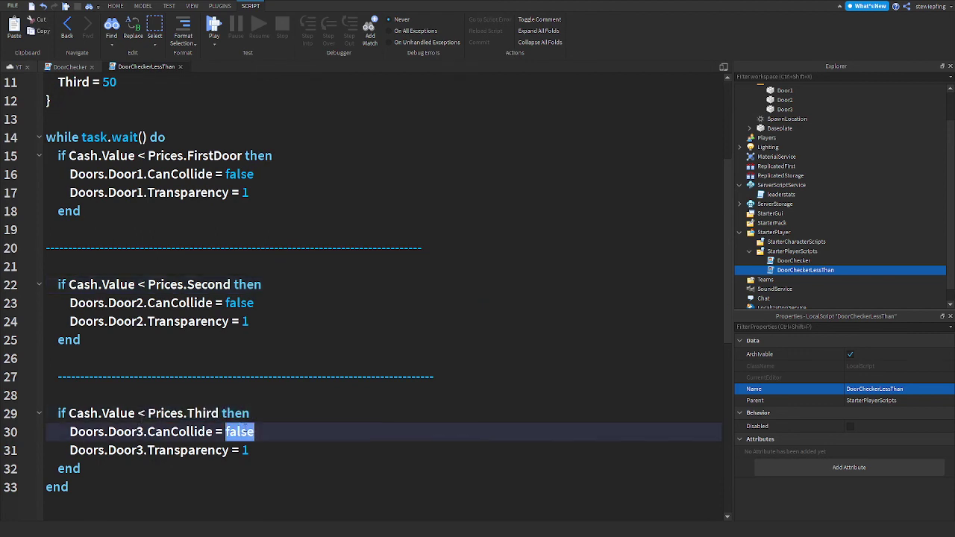
pyautogui.write('true')
pyautogui.doubleClick(234, 431)
pyautogui.hotkey('ctrl', 'c')
pyautogui.doubleClick(238, 302)
pyautogui.hotkey('ctrl', 'v')
pyautogui.doubleClick(239, 174)
pyautogui.hotkey('ctrl', 'v')
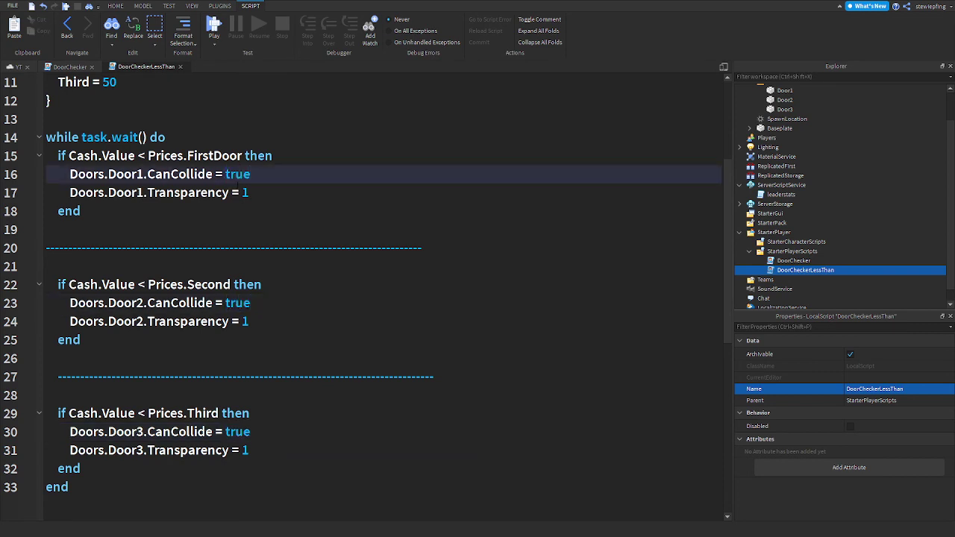
pyautogui.press('F5')
# Step: Check Door1's Transparency, then set Door2's Transparency on line 24 to 0.3
pyautogui.click(288, 273)
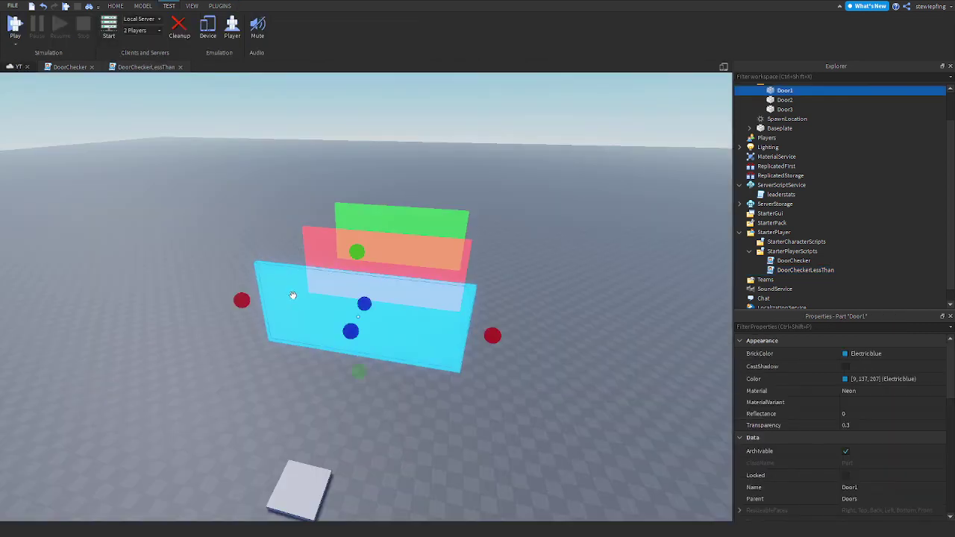
pyautogui.click(113, 67)
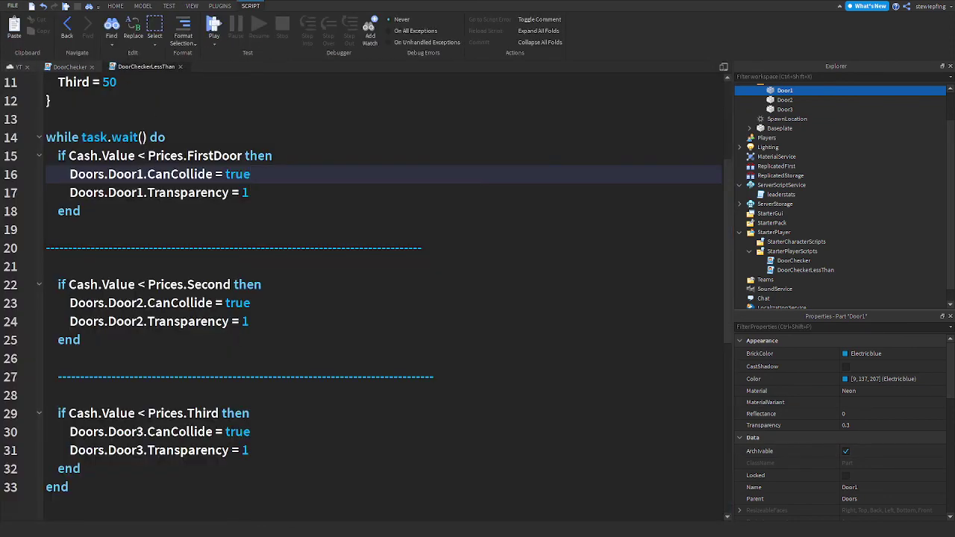
pyautogui.click(254, 321)
pyautogui.press('BackSpace')
pyautogui.write('0')
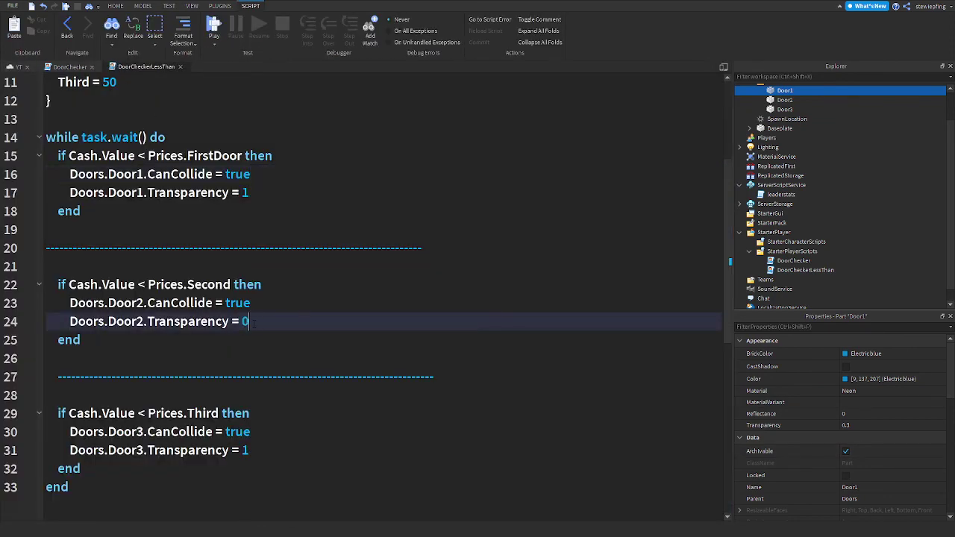
pyautogui.write('.3')
pyautogui.doubleClick(255, 322)
pyautogui.press('BackSpace')
pyautogui.write('3')
# Step: Paste 0.3 as Door1's and Door3's Transparency on lines 17 and 31
pyautogui.hotkey('shift', 'Left')
pyautogui.hotkey('shift', 'Left')
pyautogui.hotkey('shift', 'Left')
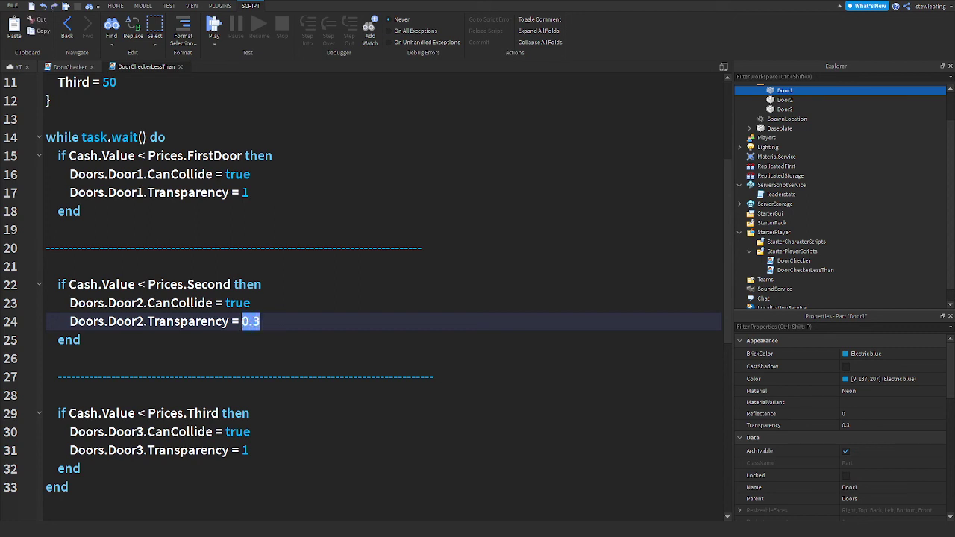
pyautogui.hotkey('ctrl', 'c')
pyautogui.click(261, 195)
pyautogui.hotkey('shift', 'Left')
pyautogui.hotkey('ctrl', 'v')
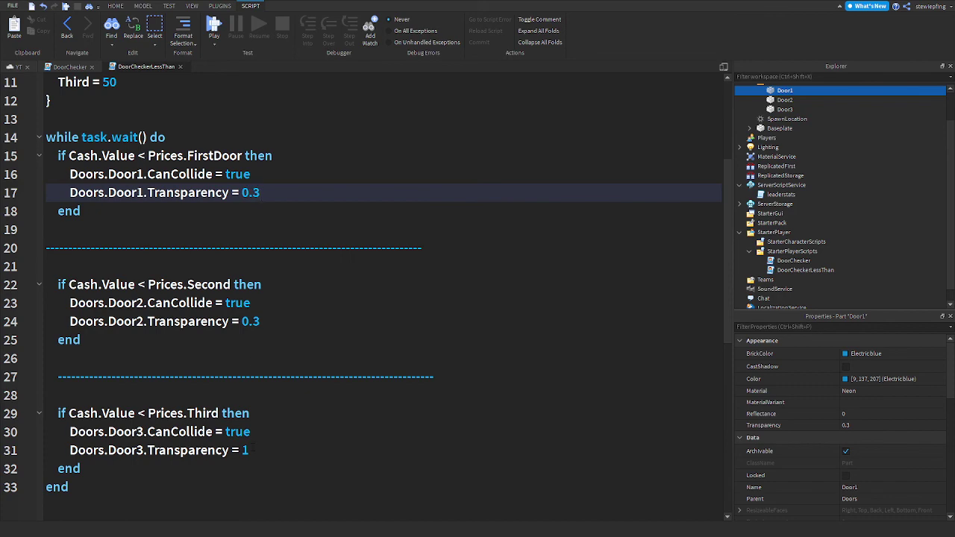
pyautogui.click(298, 450)
pyautogui.hotkey('shift', 'Left')
pyautogui.hotkey('ctrl', 'v')
# Step: Scroll through the edited script and return to the place view
pyautogui.scroll(-1, 318, 414)
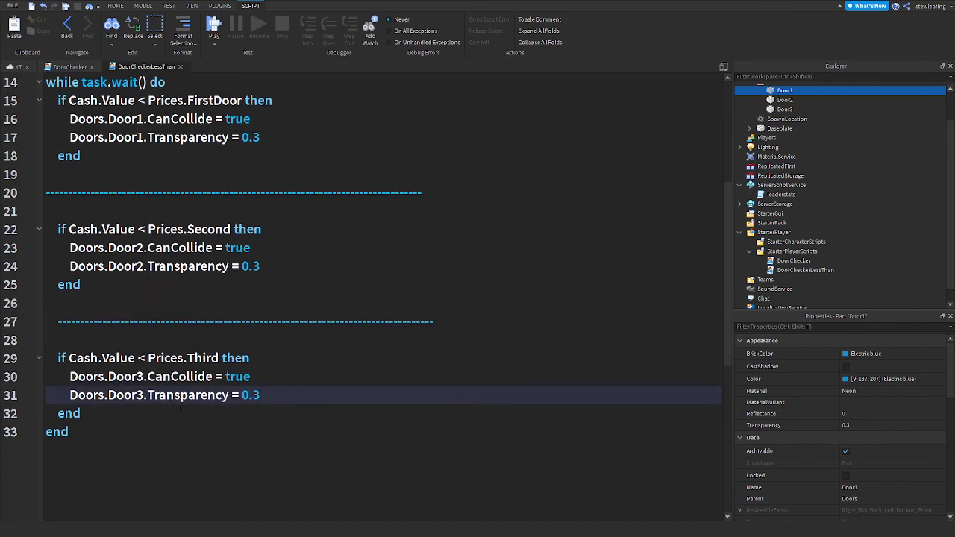
pyautogui.scroll(2, 274, 420)
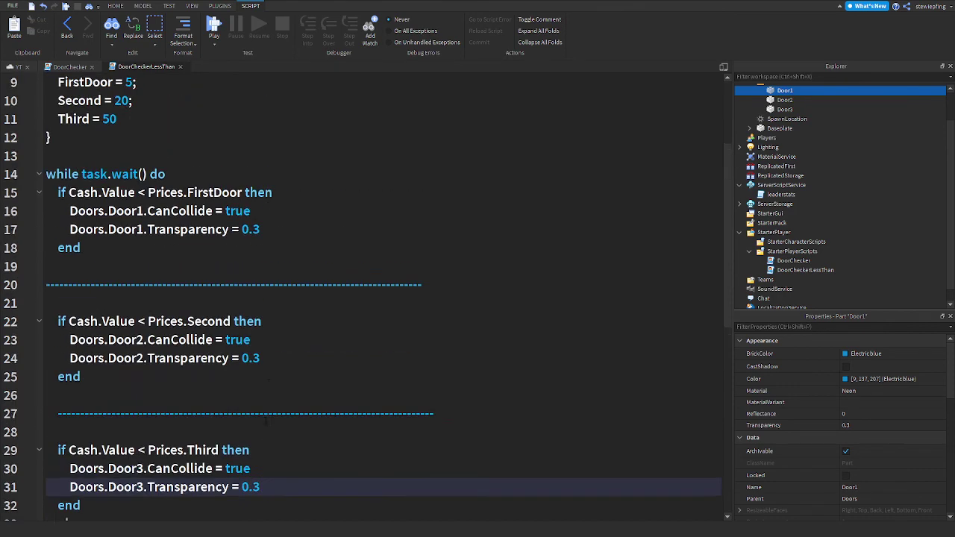
pyautogui.scroll(2, 275, 421)
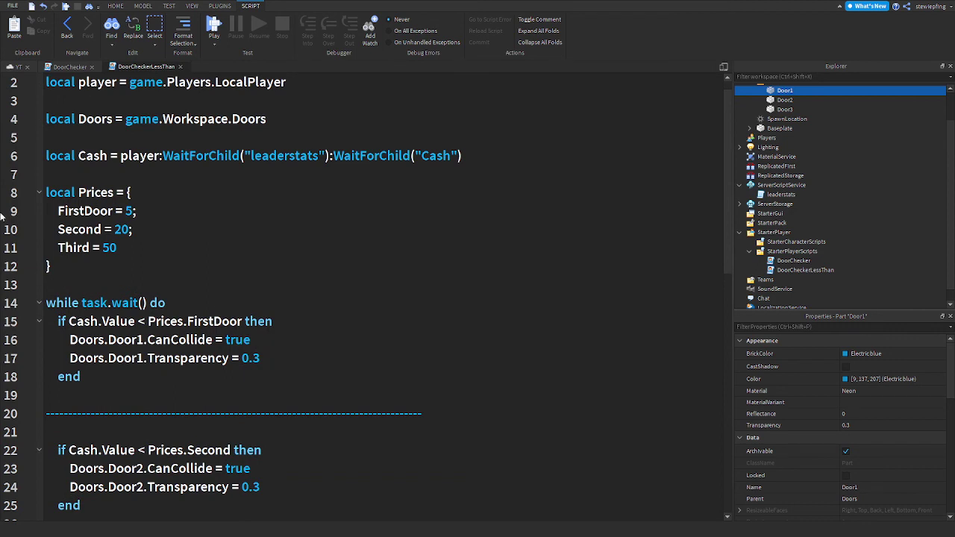
pyautogui.click(15, 67)
pyautogui.click(347, 200)
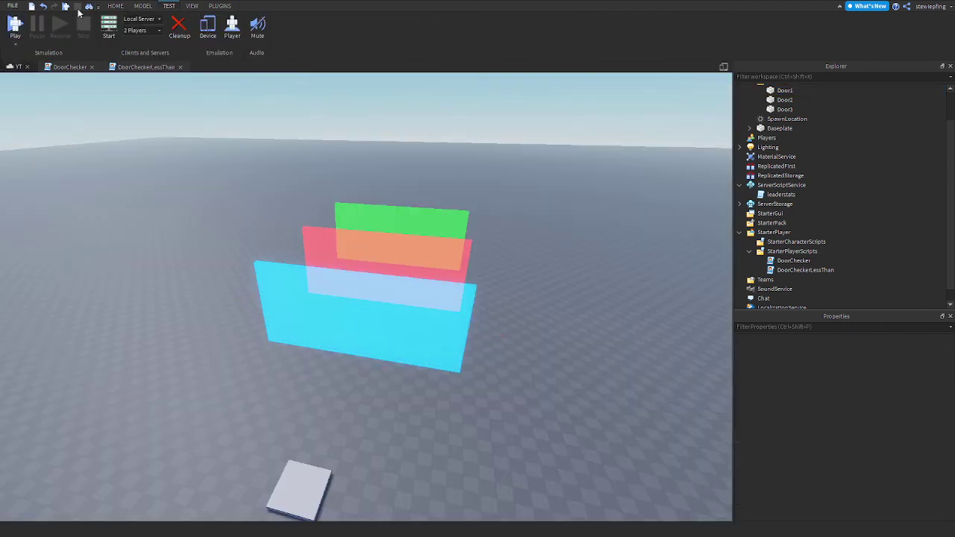
# Step: Start a play test and set the player's leaderstats Cash to 50 on the server
pyautogui.click(115, 6)
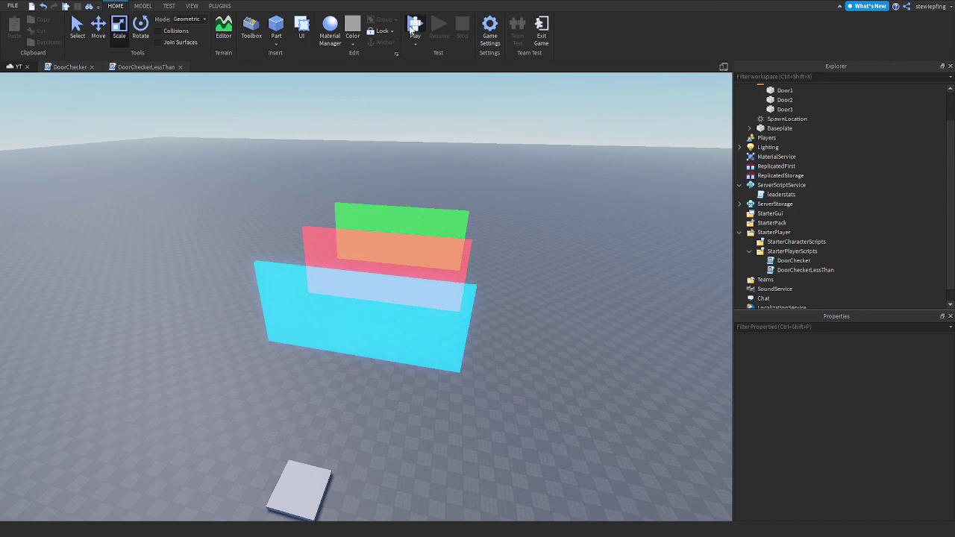
pyautogui.click(414, 29)
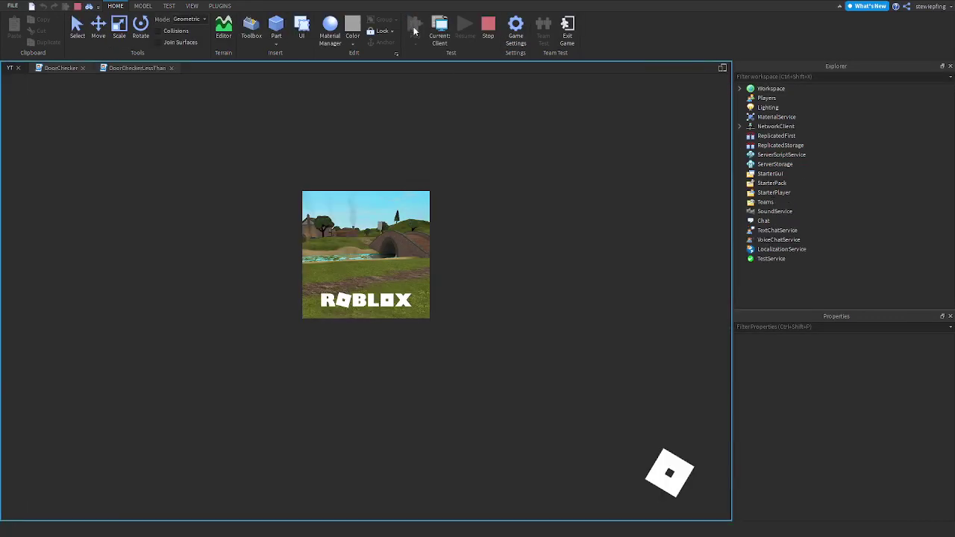
pyautogui.press('w')
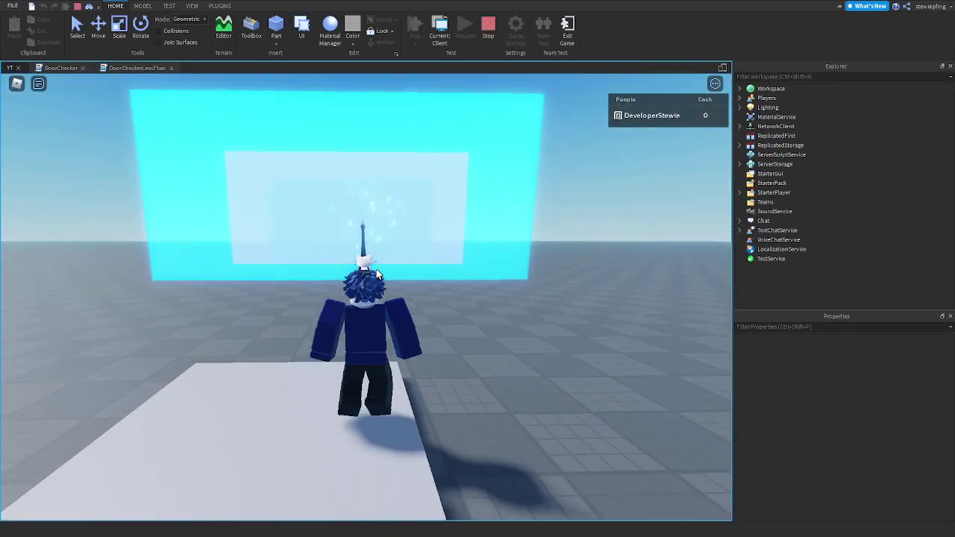
pyautogui.click(437, 31)
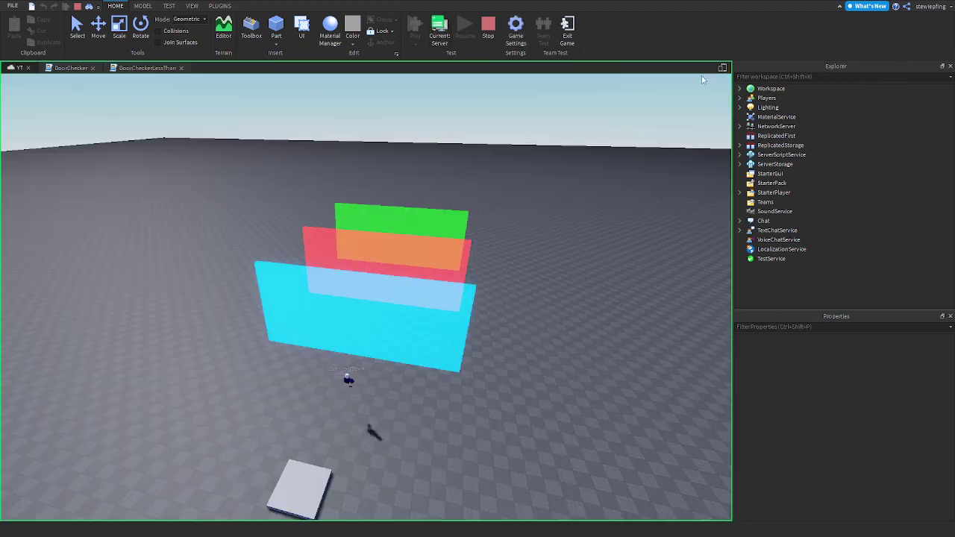
pyautogui.click(739, 97)
pyautogui.click(789, 117)
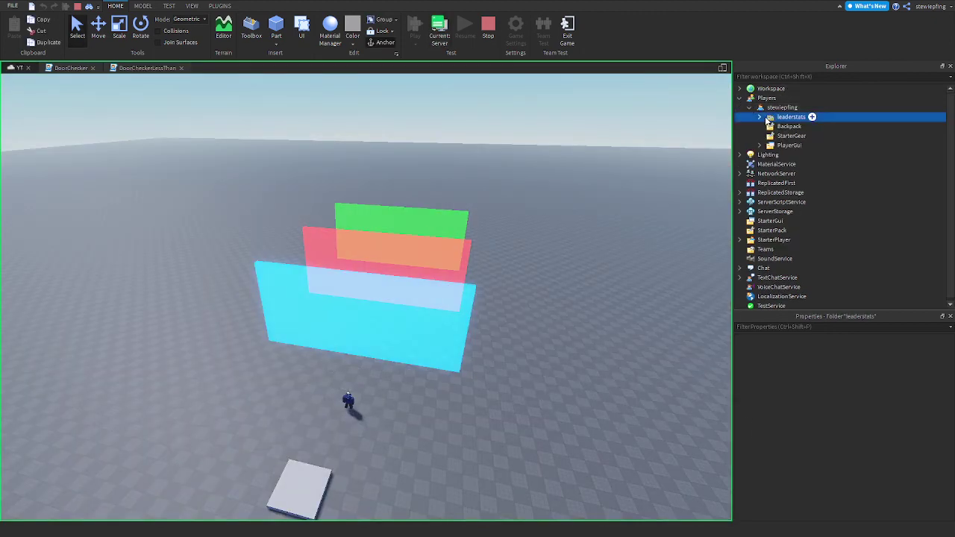
pyautogui.click(760, 118)
pyautogui.click(793, 126)
pyautogui.click(867, 401)
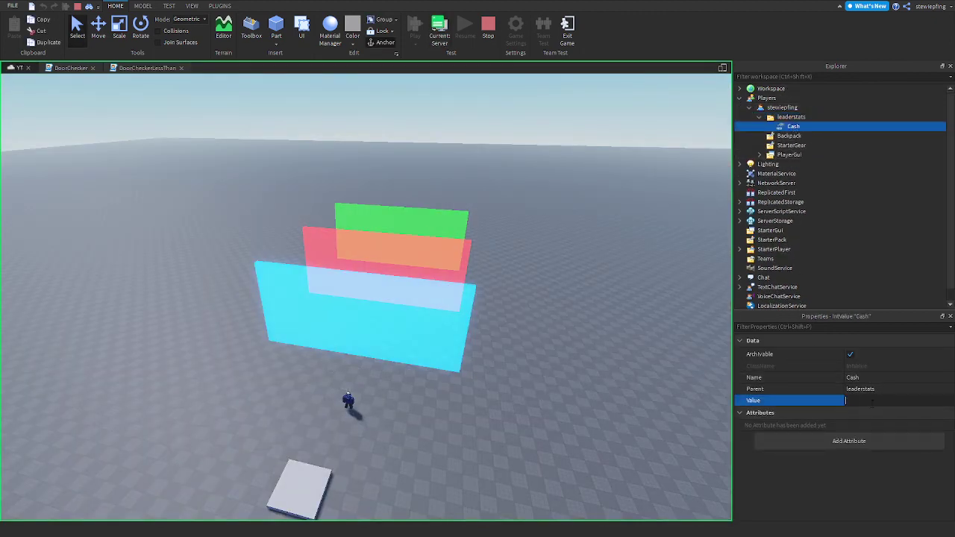
pyautogui.write('50')
# Step: Confirm on the client view that all three doors have vanished
pyautogui.click(440, 31)
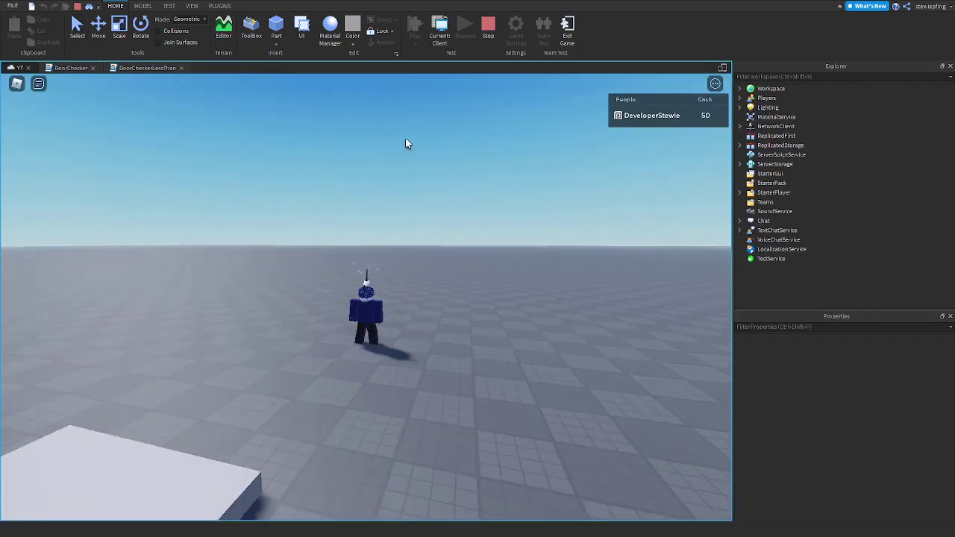
pyautogui.moveTo(408, 142); pyautogui.dragTo(450, 283, button='right')
pyautogui.scroll(-3, 450, 283)
pyautogui.scroll(-3, 450, 284)
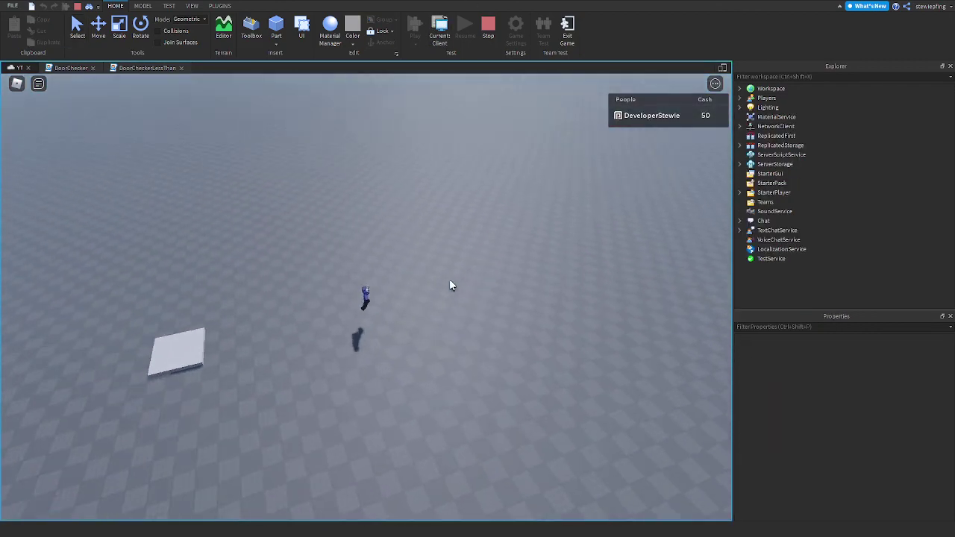
# Step: Set Cash back to 0 on the server and see the doors return on the client
pyautogui.click(439, 31)
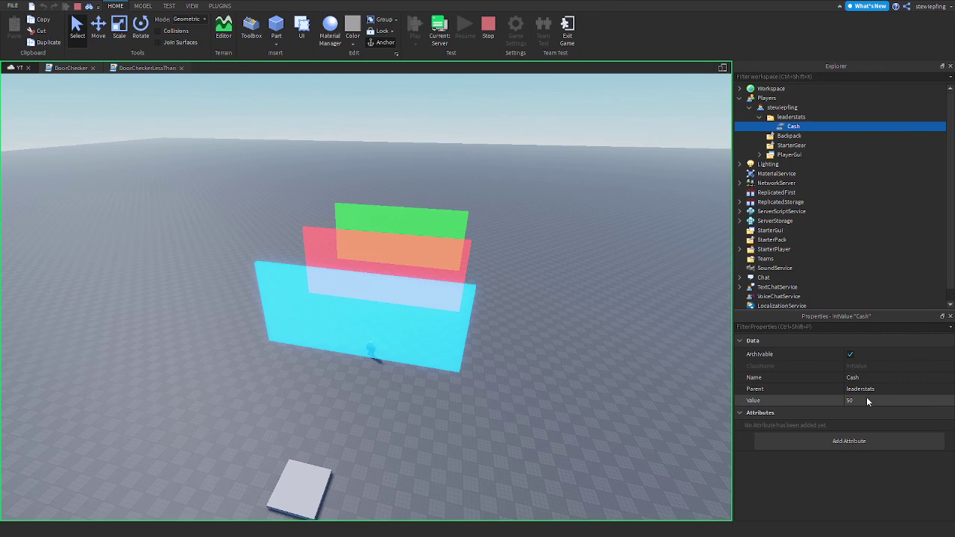
pyautogui.click(867, 402)
pyautogui.write('9')
pyautogui.press('BackSpace')
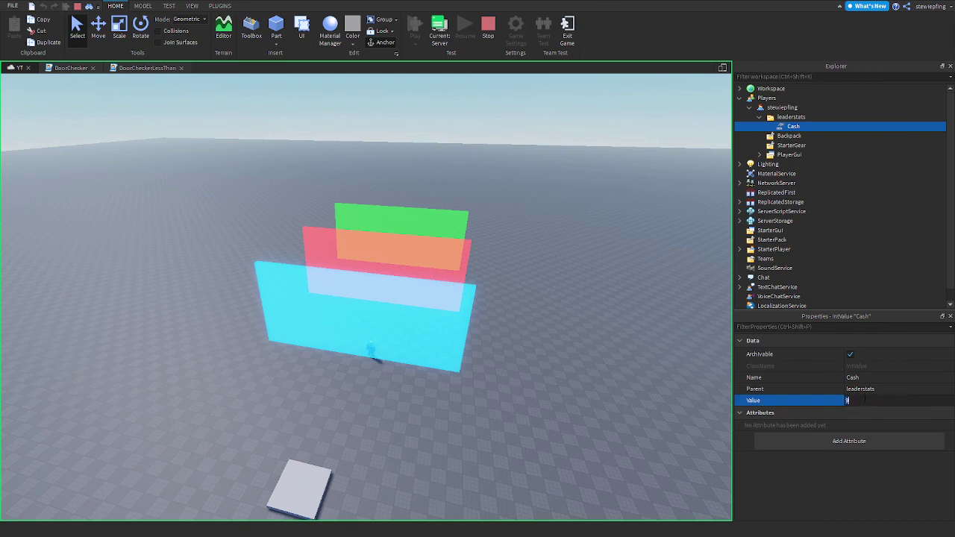
pyautogui.write('0')
pyautogui.press('Return')
pyautogui.click(444, 35)
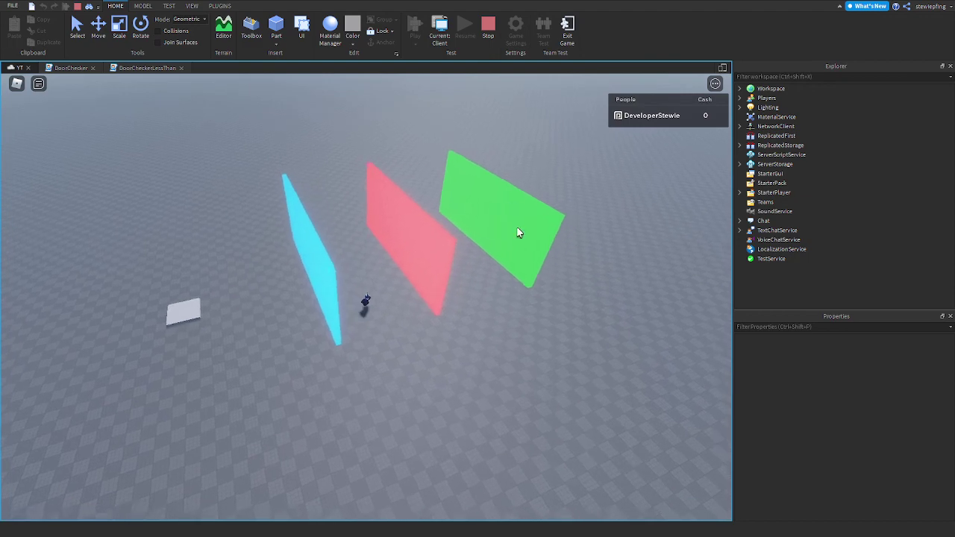
# Step: End the play test, glance at DoorChecker, and orbit the camera around the three doors
pyautogui.click(486, 29)
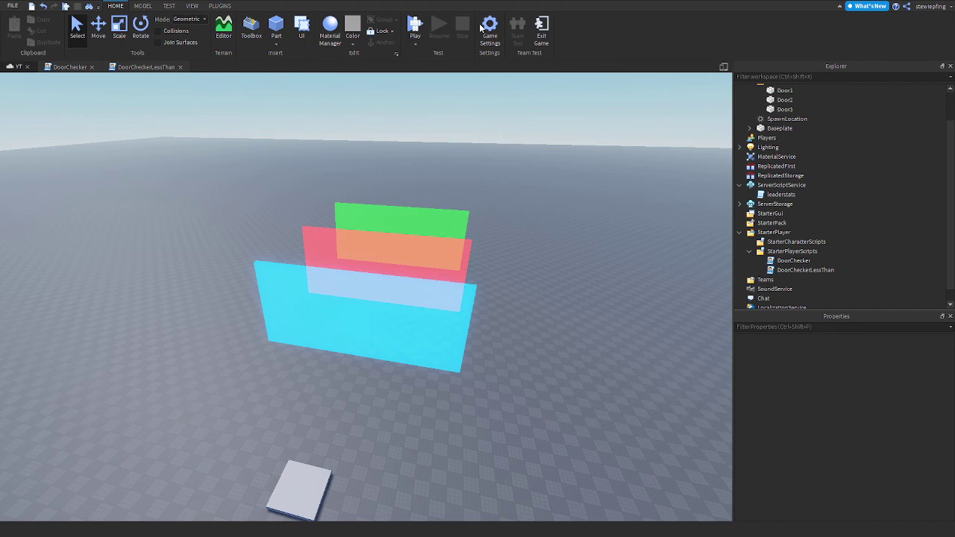
pyautogui.click(59, 67)
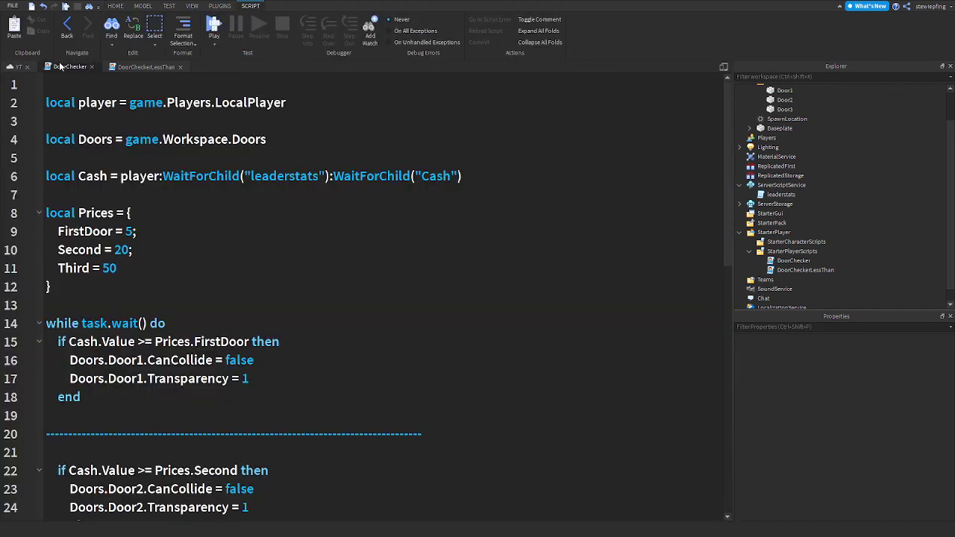
pyautogui.click(15, 66)
pyautogui.moveTo(320, 300); pyautogui.dragTo(320, 300, button='right')
pyautogui.scroll(3, 320, 301)
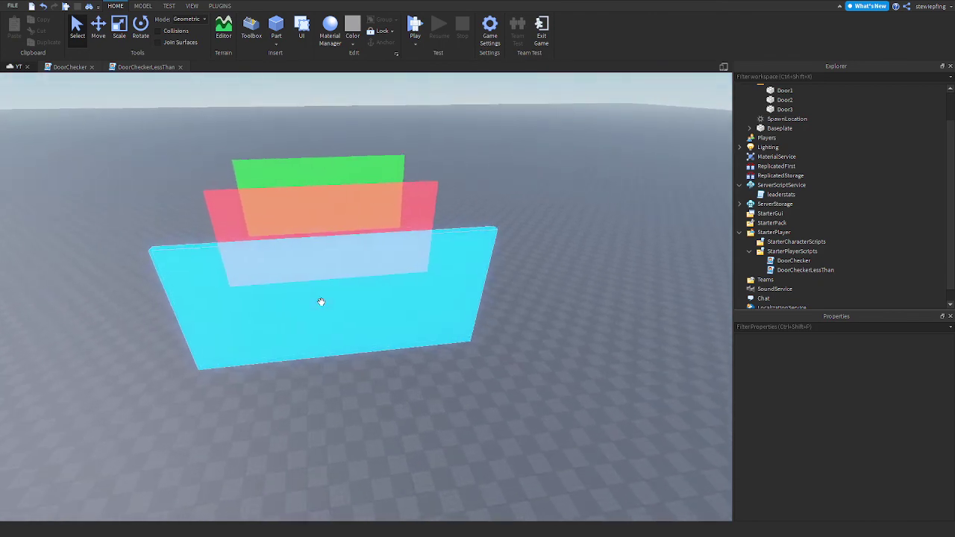
pyautogui.moveTo(425, 303); pyautogui.dragTo(516, 381, button='right')
pyautogui.moveTo(322, 377); pyautogui.dragTo(292, 367, button='right')
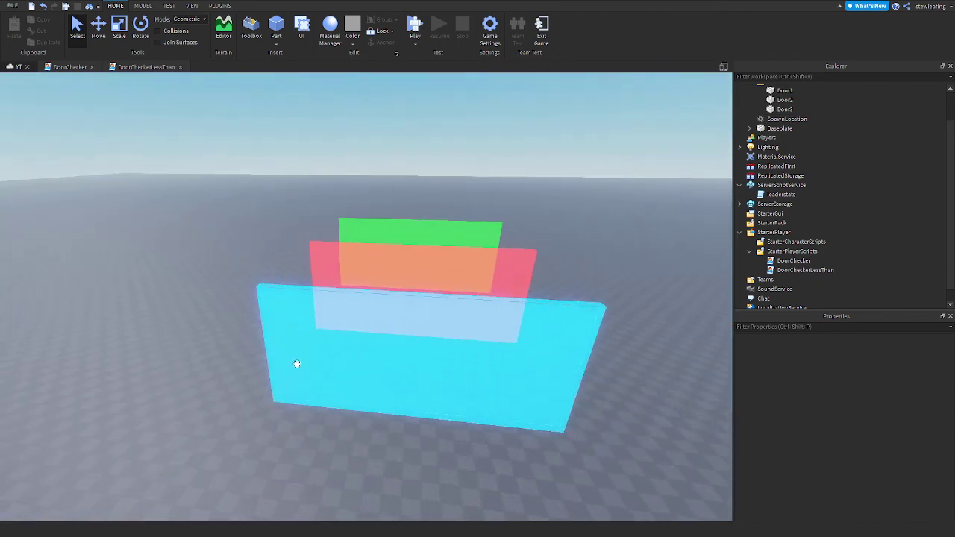